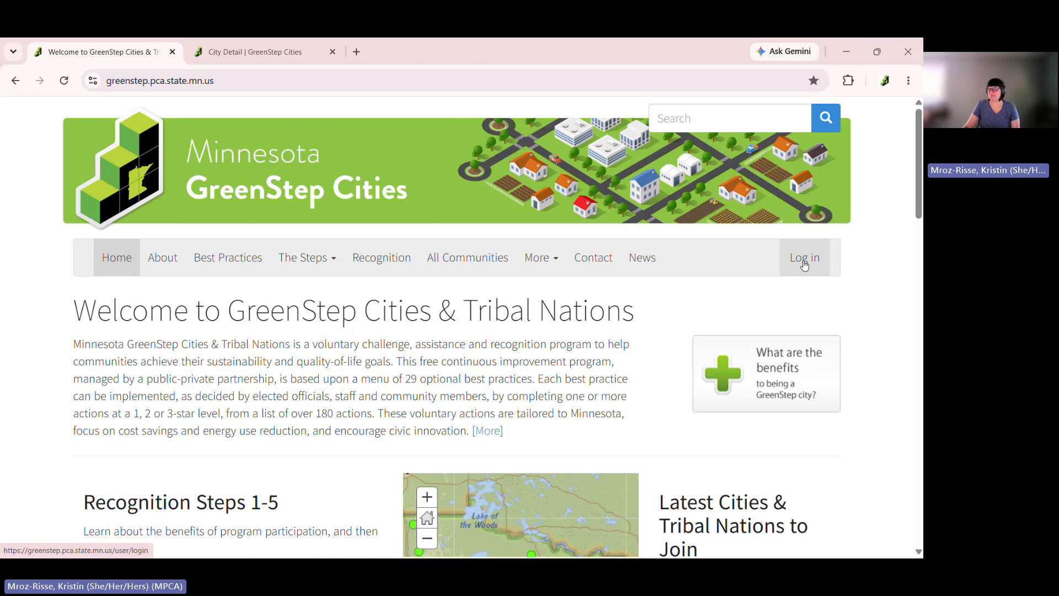
Log in to the GreenStep Cities site with the Morris city account and its password
left_click(805, 265)
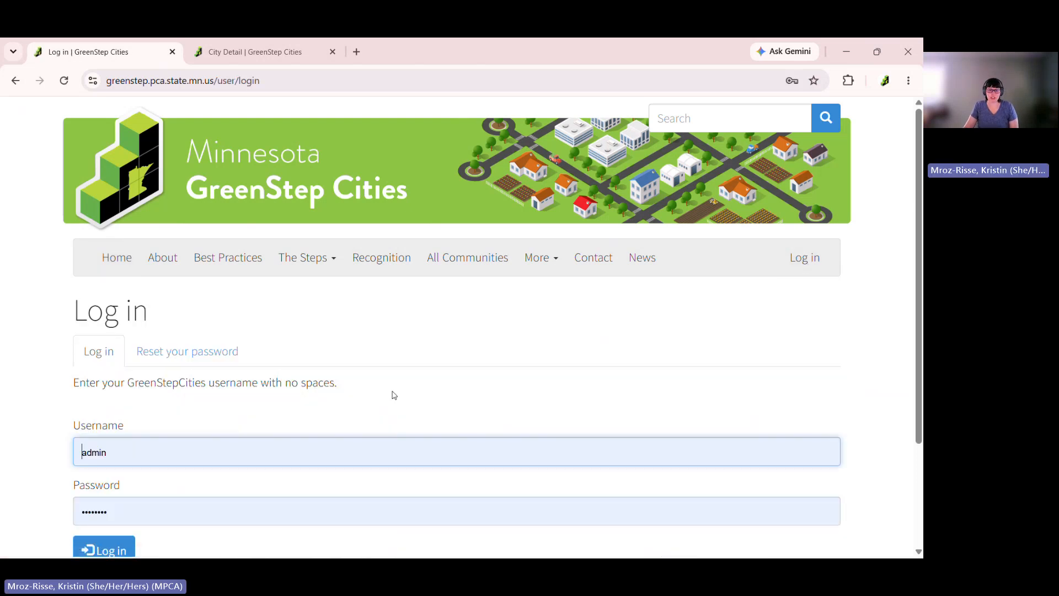
scroll(331, 406, "down", 1)
double_click(166, 390)
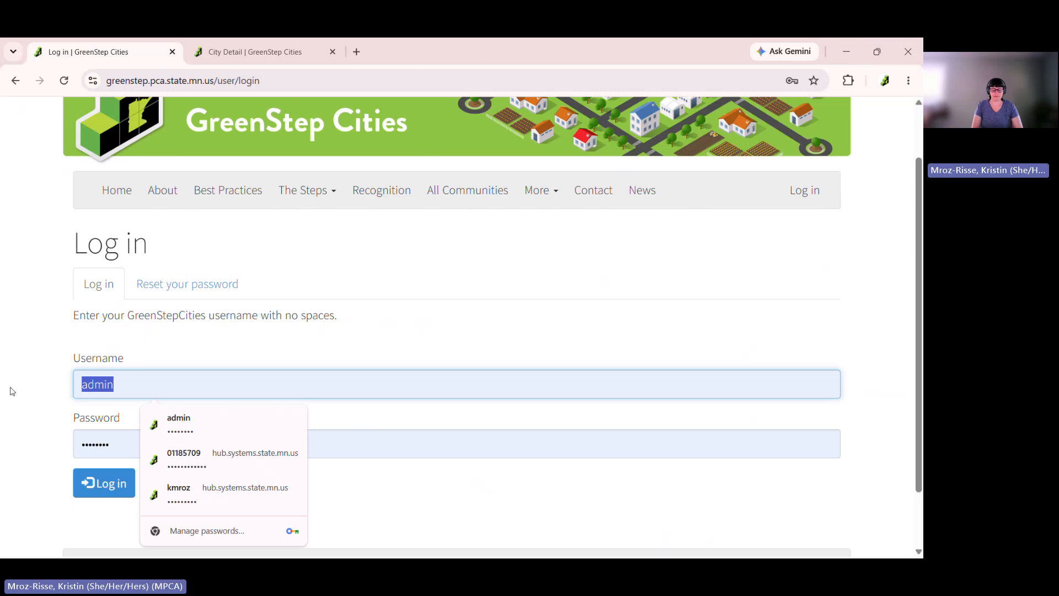
type("Morris")
key("Tab")
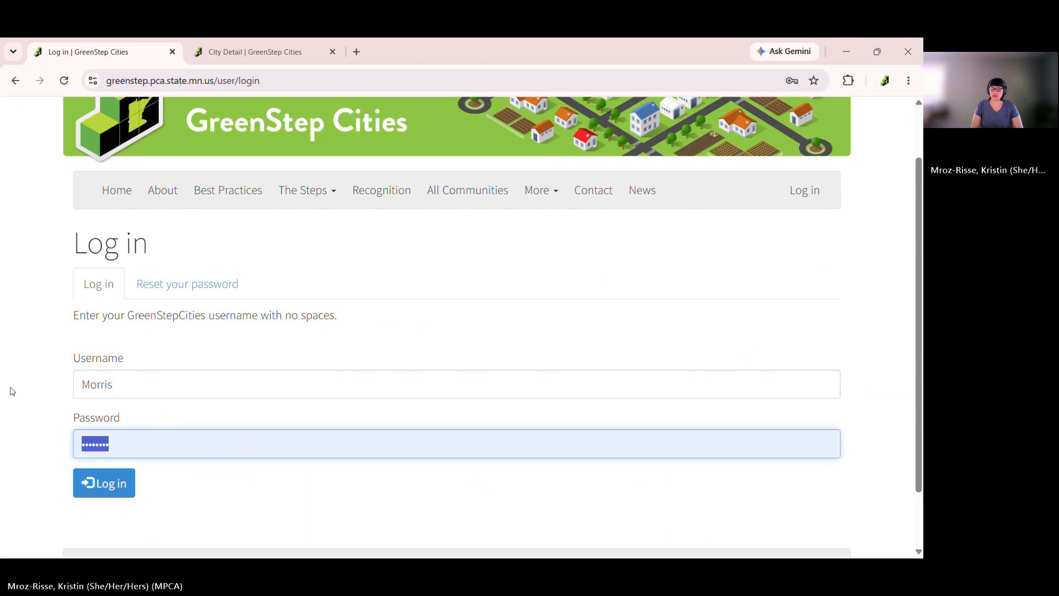
type("******")
left_click(53, 390)
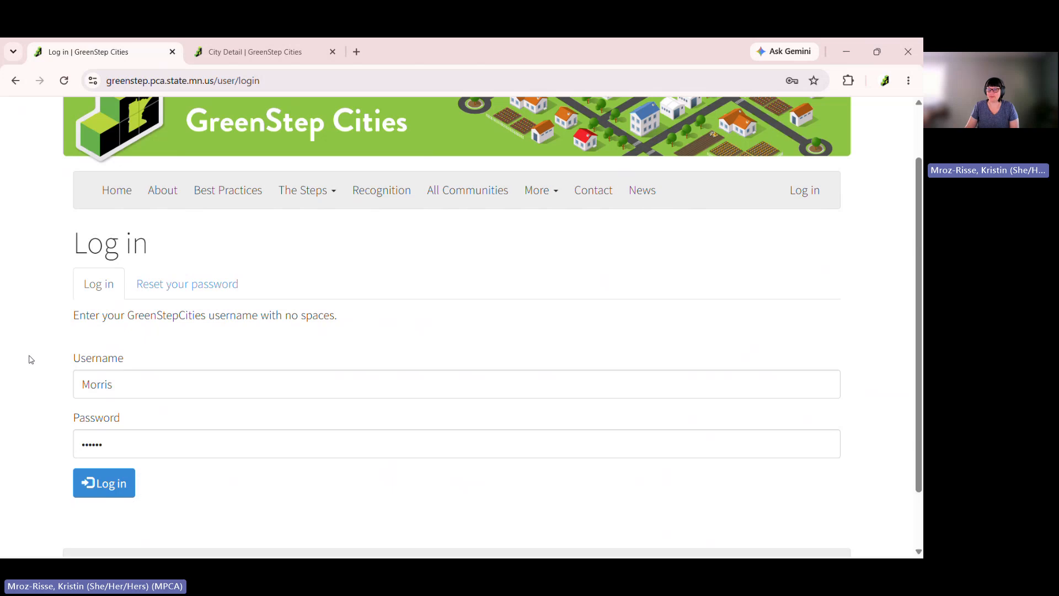
left_click(111, 484)
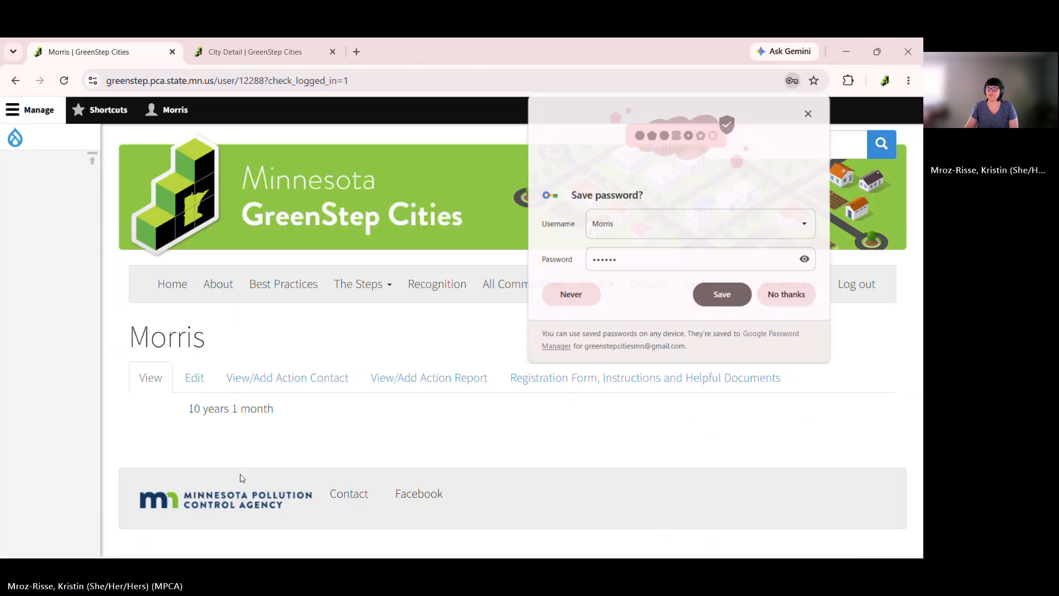
Decline the browser's save-password prompts, dismiss the breach warning, and close the admin side tray
left_click(770, 293)
left_click(574, 270)
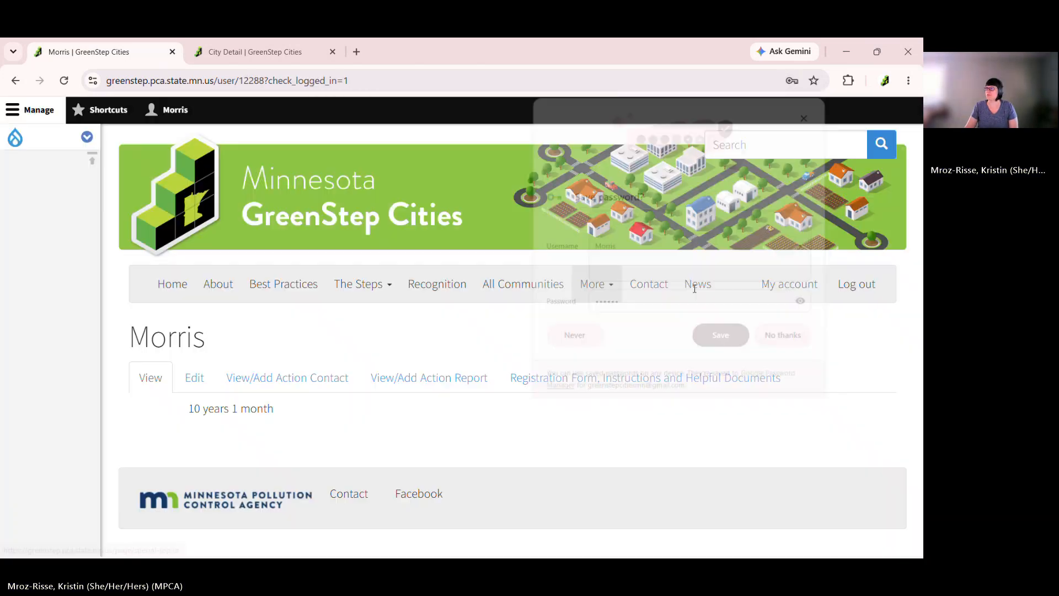
left_click(783, 289)
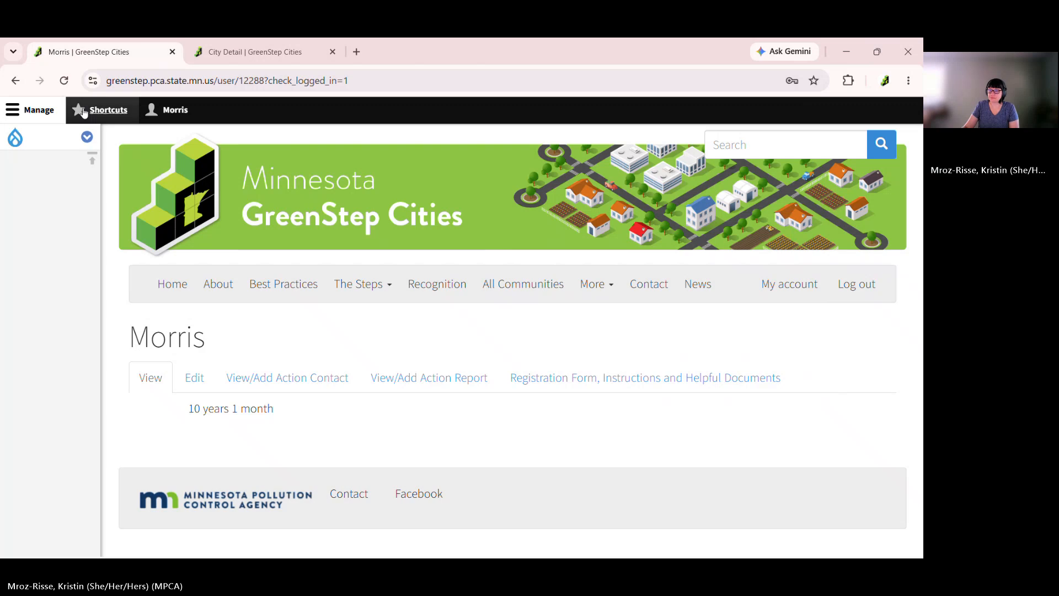
left_click(32, 111)
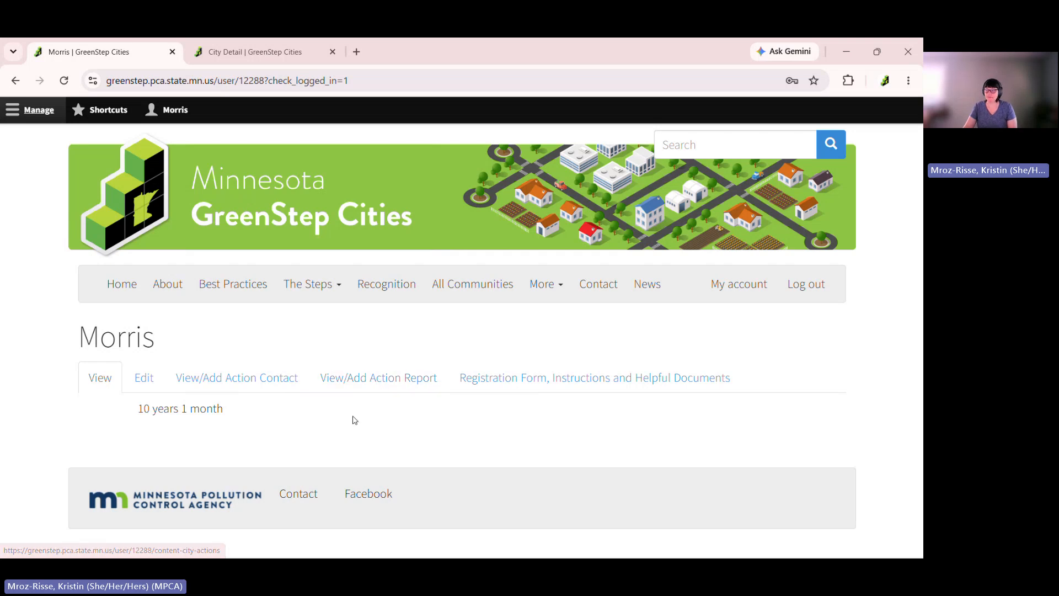
Open Morris's action contacts list and the first contact's City staff details page
left_click(254, 389)
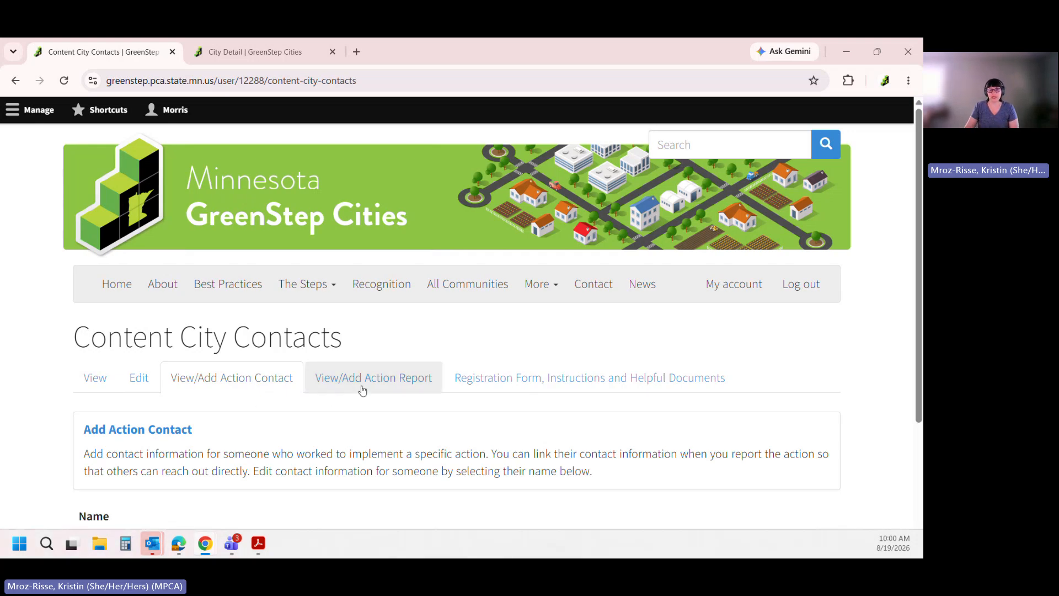
scroll(363, 391, "down", 3)
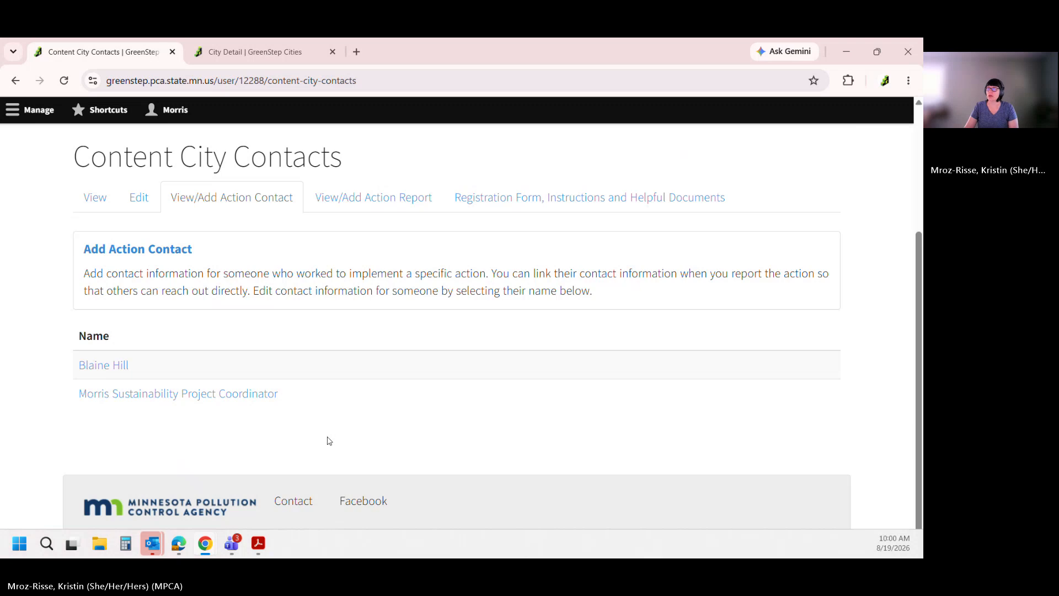
scroll(329, 440, "up", 1)
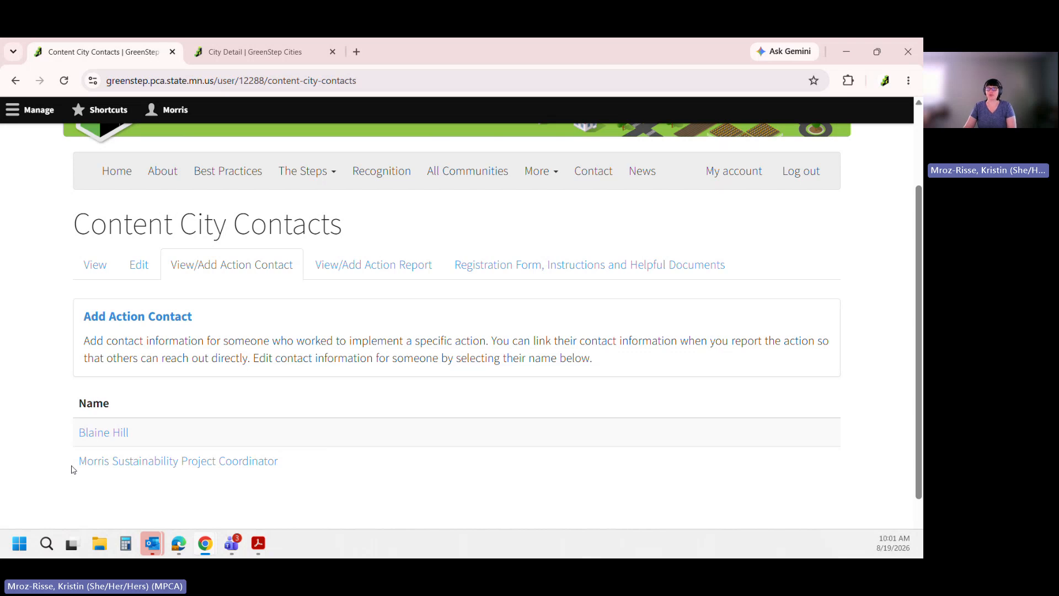
left_click(102, 433)
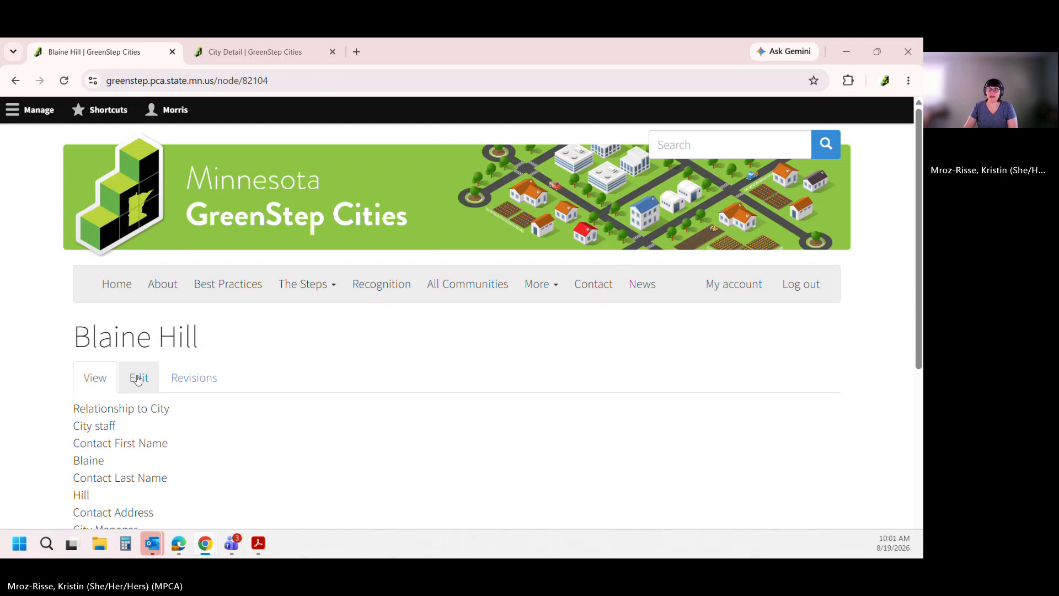
Look through the City staff contact's edit form, then go back to the two-contact list
left_click(138, 379)
scroll(246, 350, "down", 1)
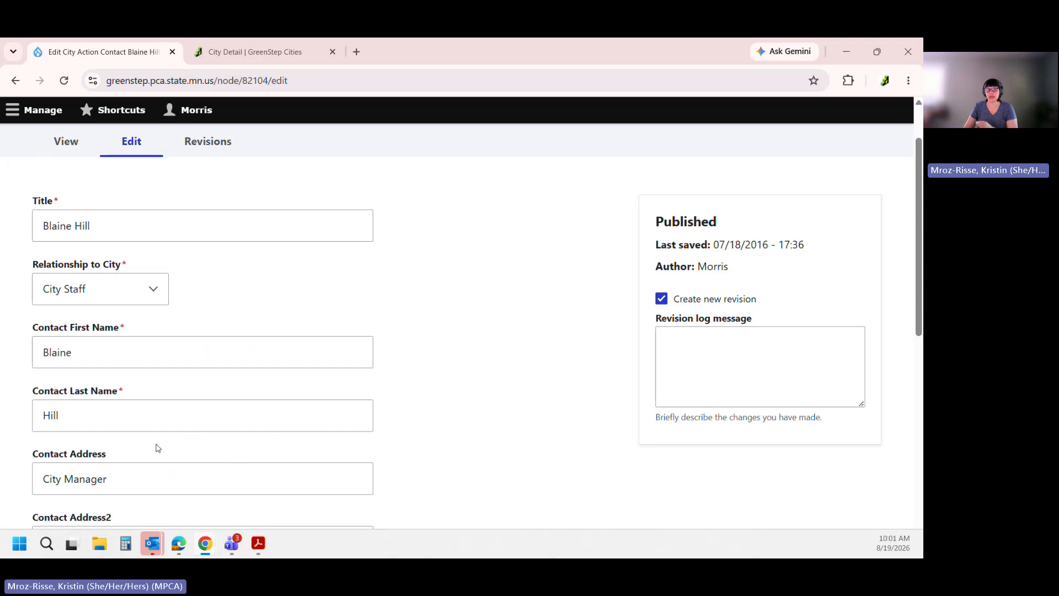
scroll(158, 448, "down", 3)
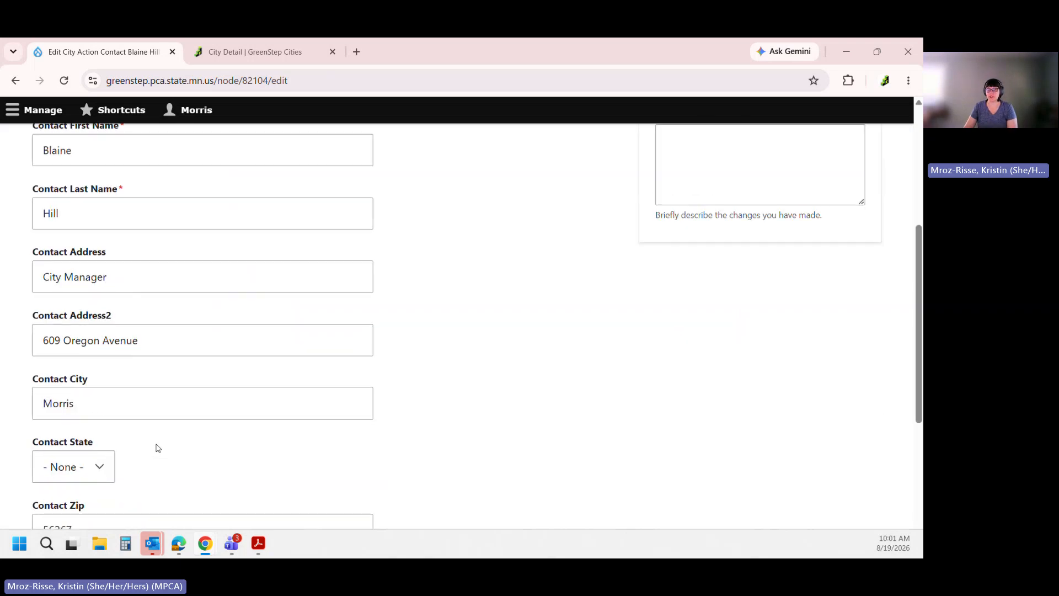
scroll(158, 448, "down", 3)
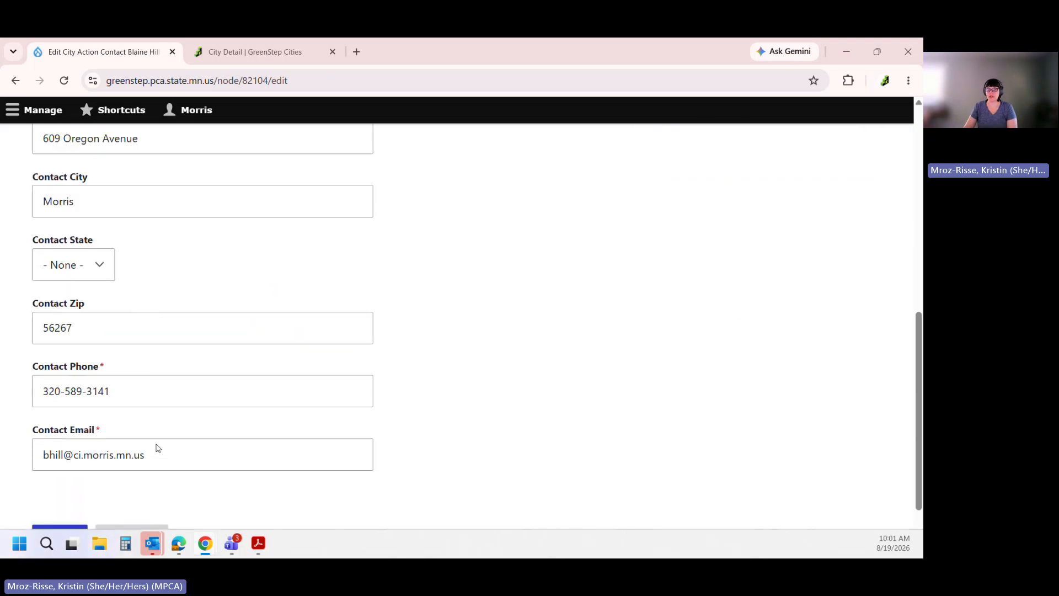
left_click(11, 82)
left_click(13, 82)
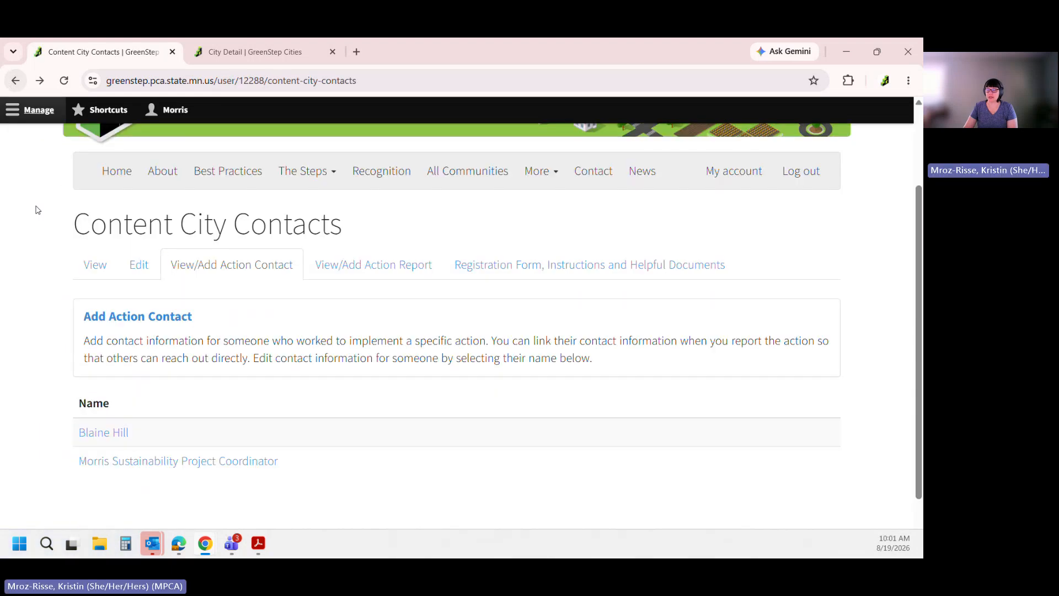
Start a new action contact titled with the volunteer's name, relationship Community Volunteer, plus first and last name
left_click(126, 318)
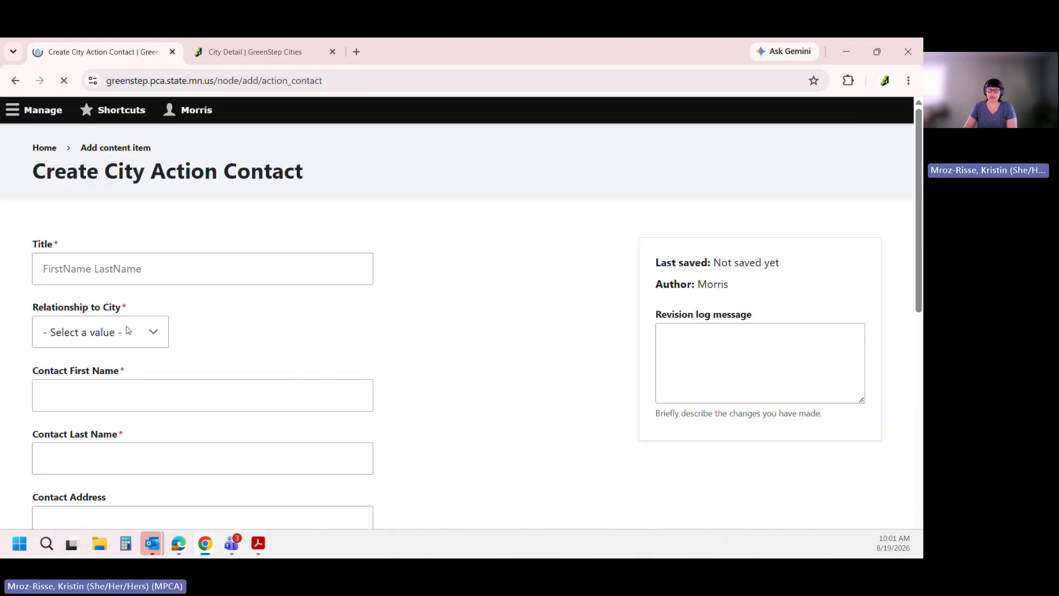
left_click(137, 276)
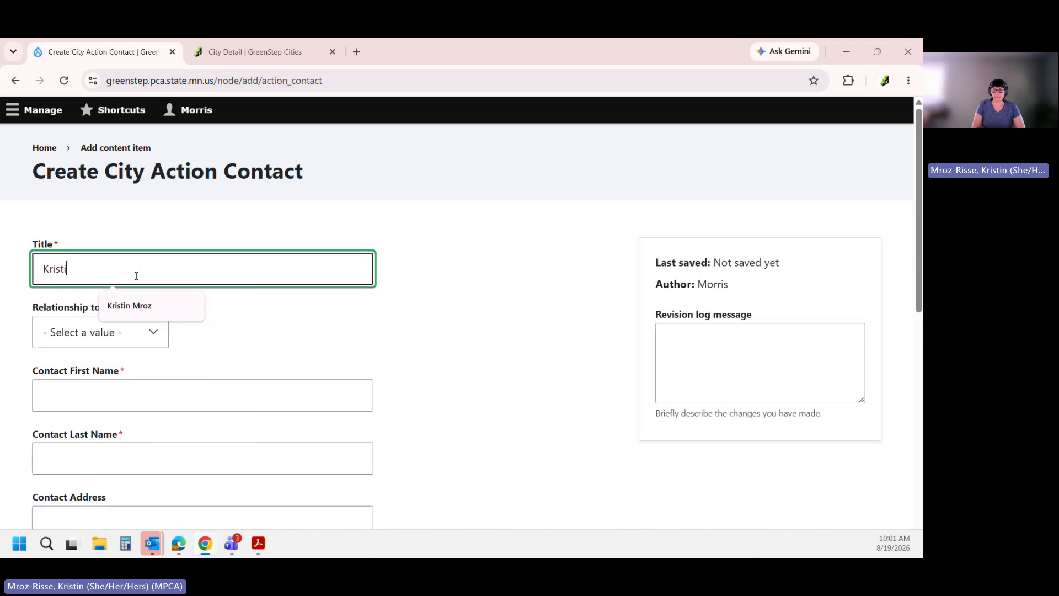
left_click(105, 331)
left_click(90, 399)
left_click(85, 390)
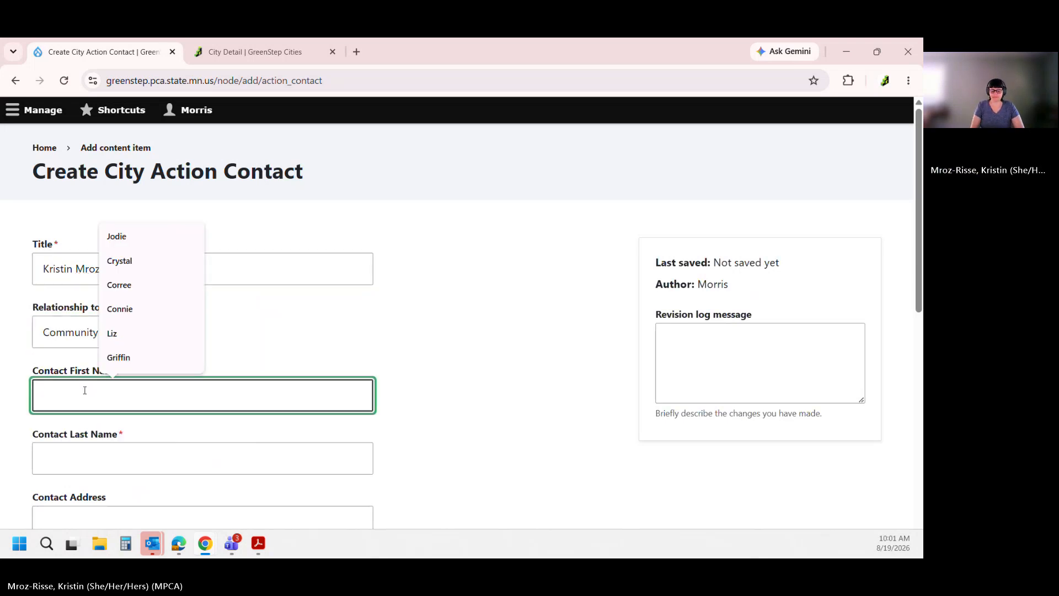
key("Tab")
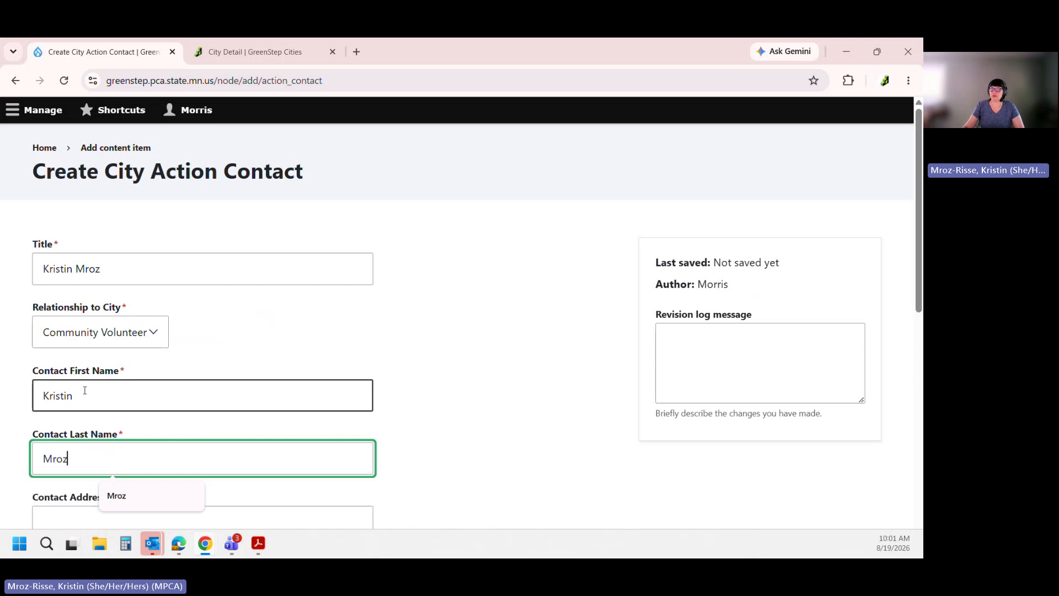
left_click(246, 322)
Enter the contact's phone number and e-mail, then save the new contact
scroll(246, 322, "down", 1)
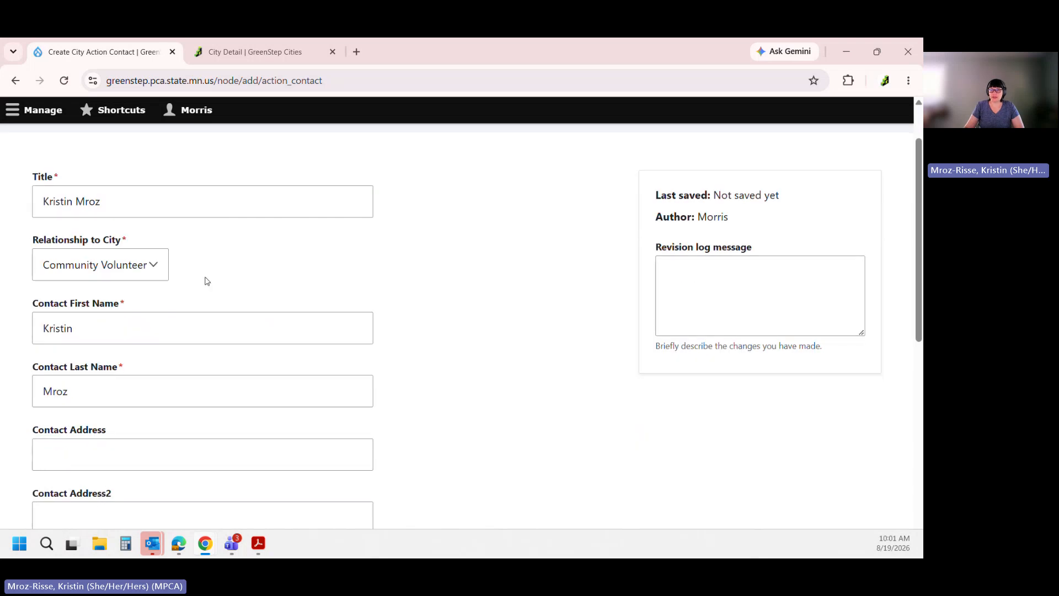
scroll(206, 279, "down", 3)
scroll(124, 414, "down", 1)
scroll(118, 405, "down", 1)
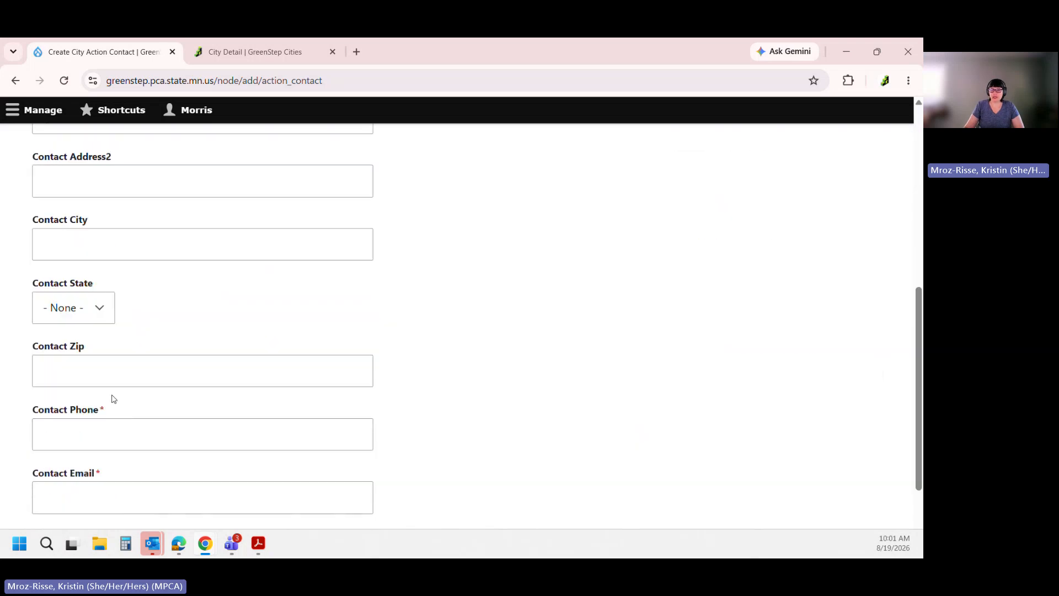
scroll(71, 424, "down", 1)
left_click(69, 374)
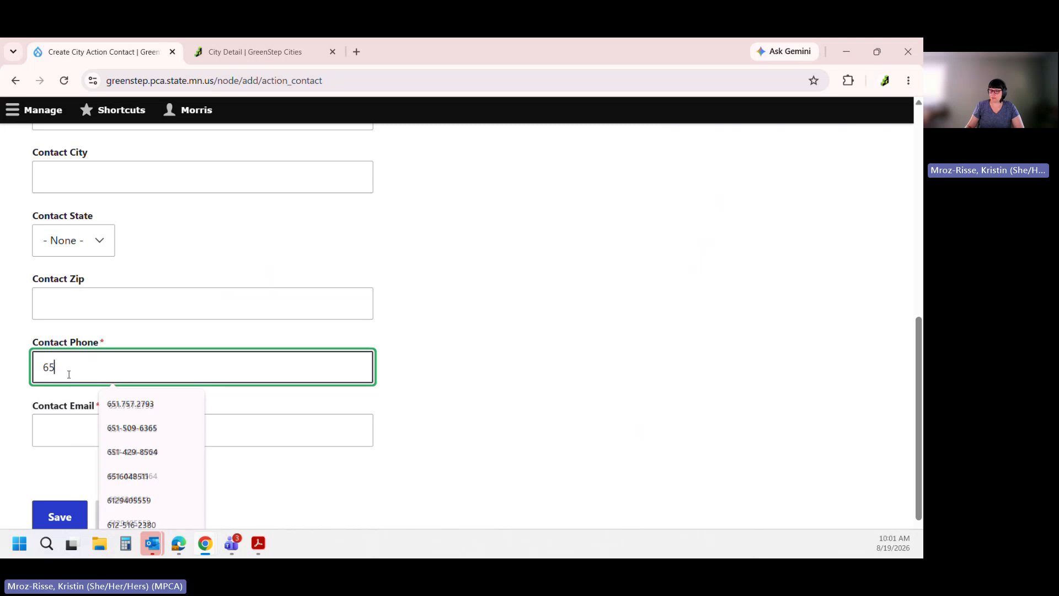
left_click(144, 407)
left_click(128, 438)
type("kristin")
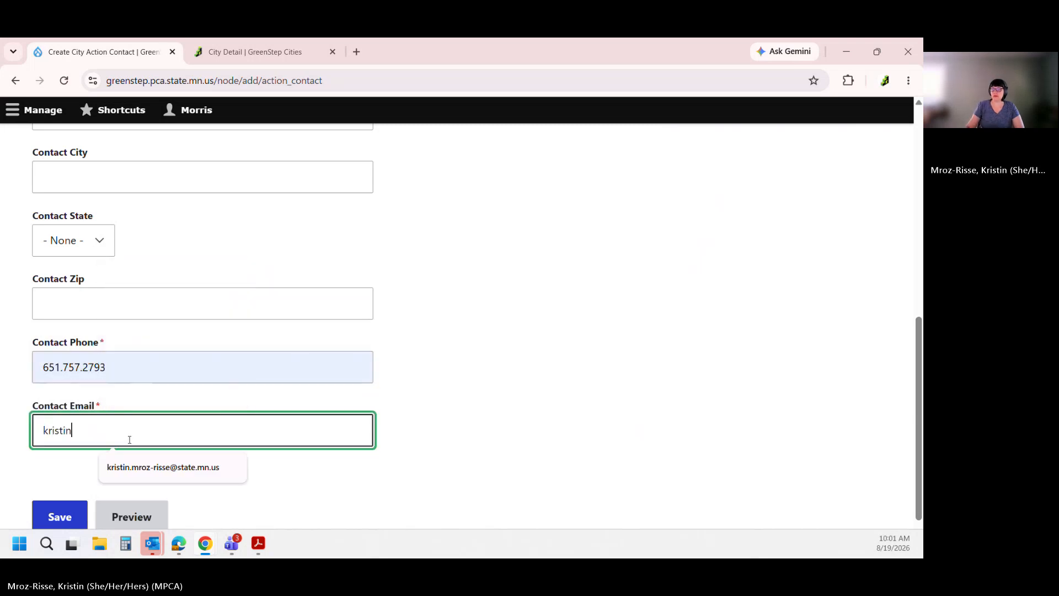
left_click(139, 471)
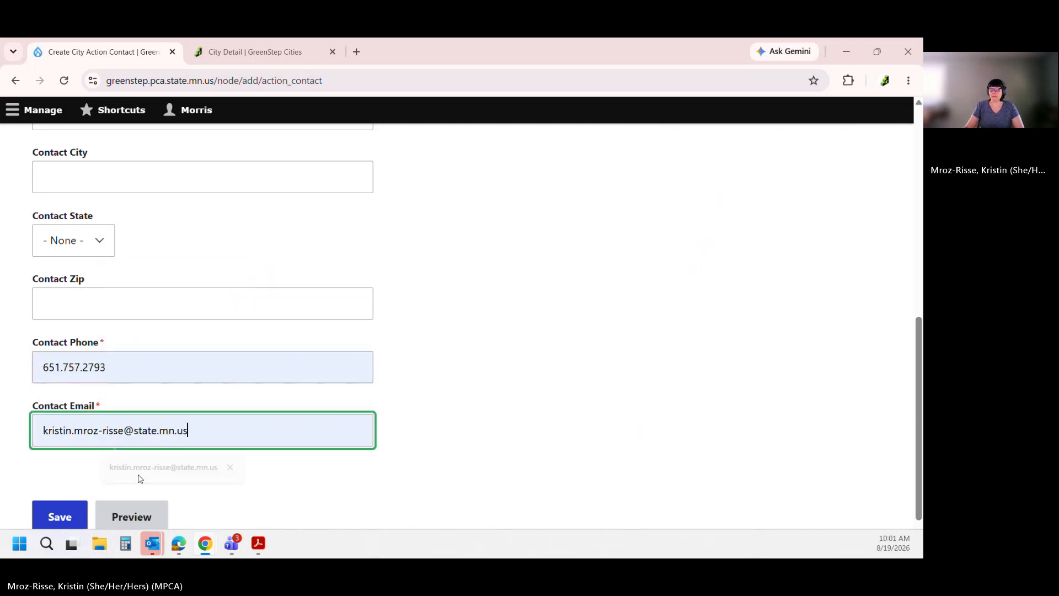
scroll(76, 469, "down", 1)
left_click(63, 465)
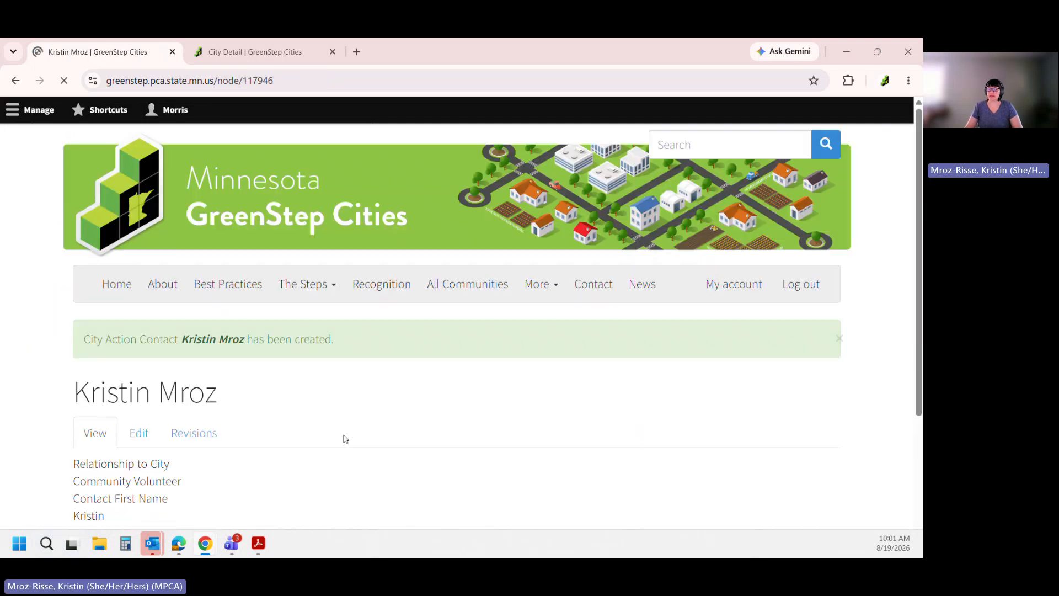
Return to the Morris city account's profile page through the account options
scroll(326, 429, "down", 1)
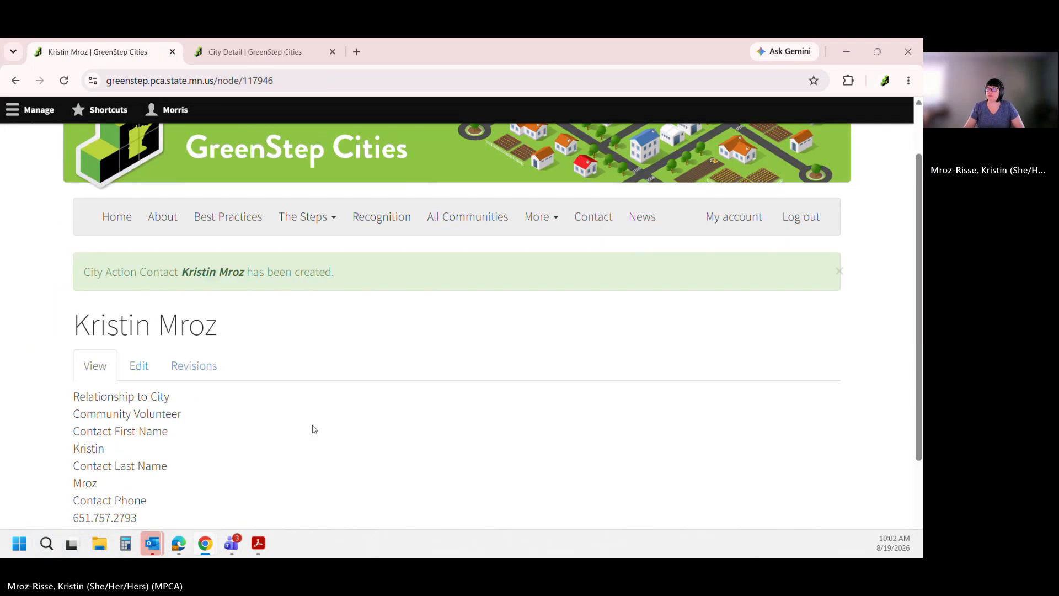
scroll(311, 429, "down", 2)
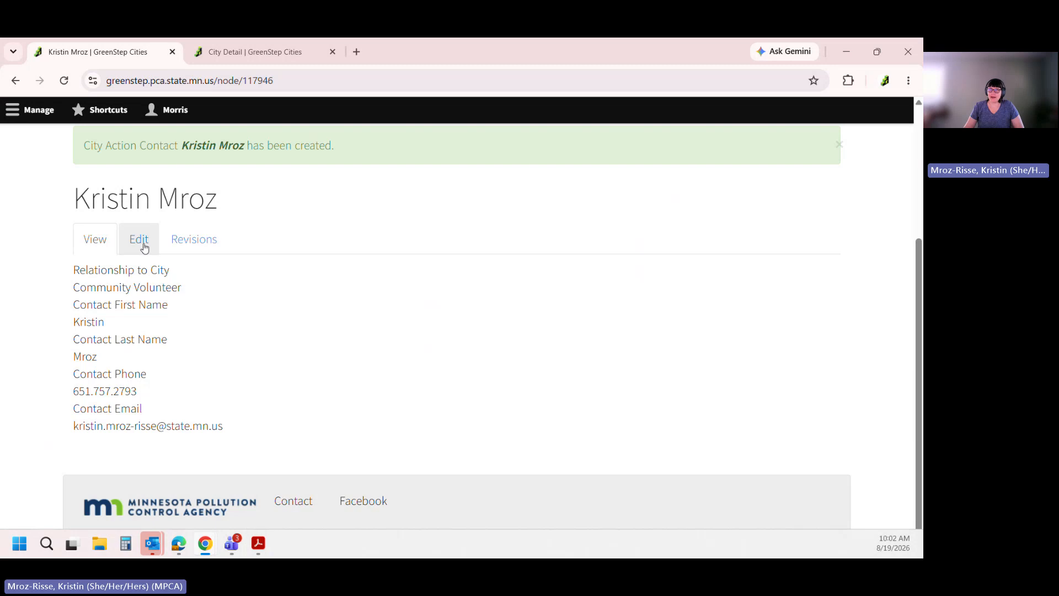
scroll(155, 363, "up", 3)
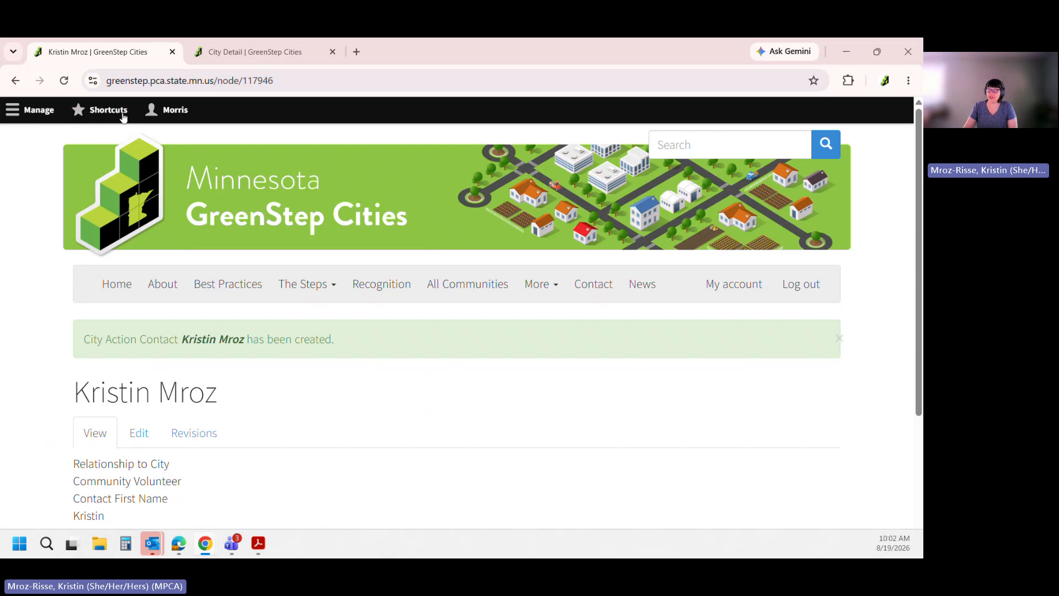
left_click(172, 112)
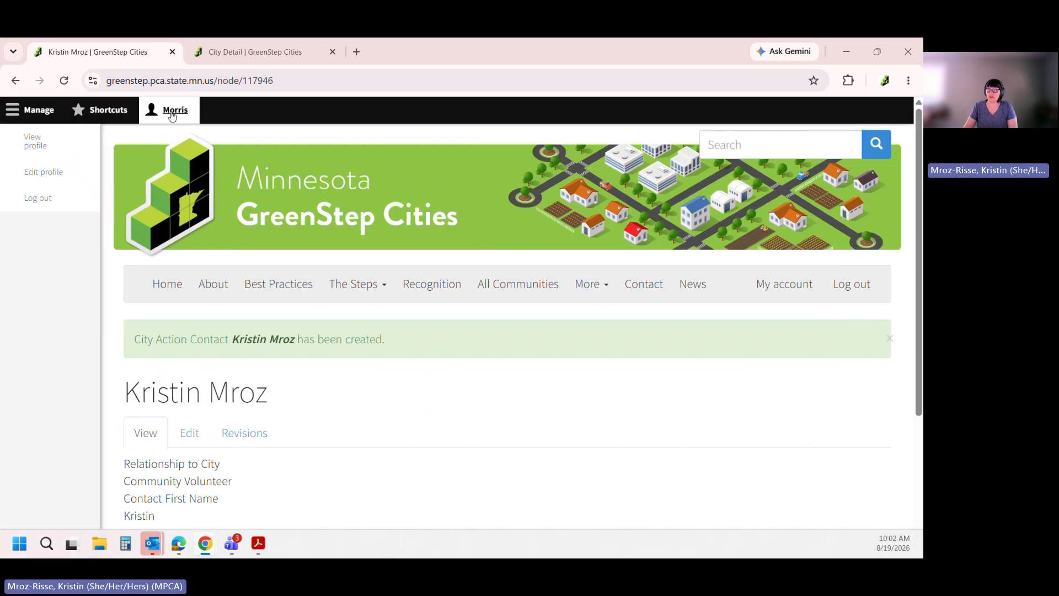
left_click(36, 147)
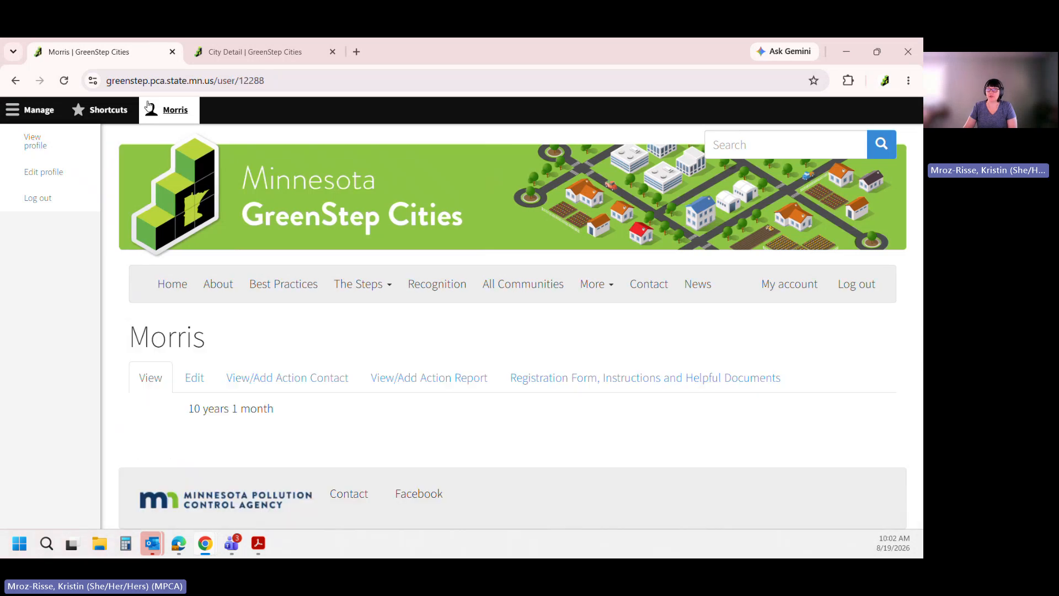
Toggle the admin tray and review the action contacts list, now showing three contacts
left_click(14, 113)
left_click(15, 113)
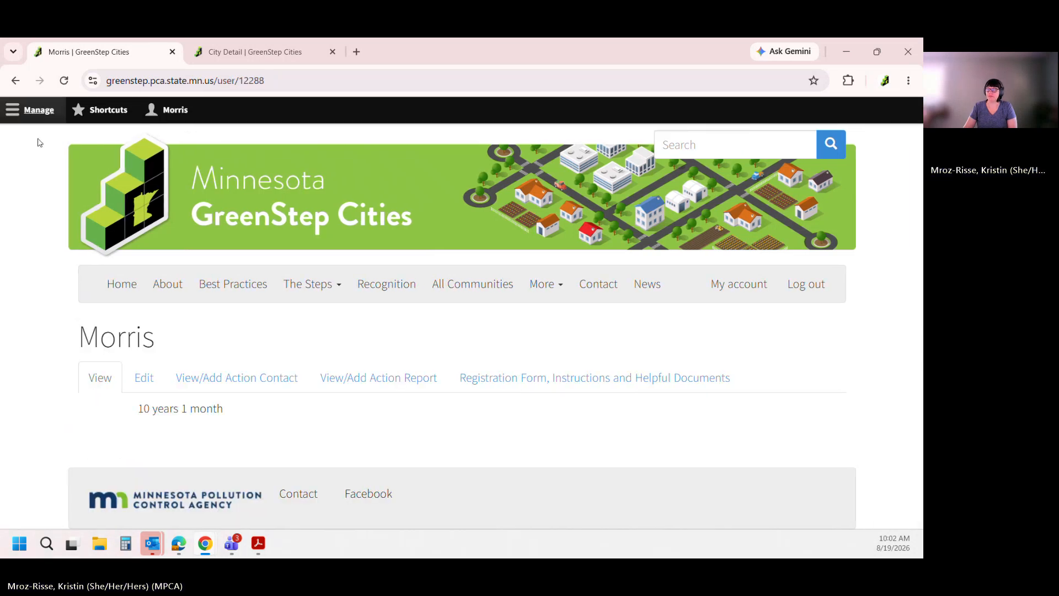
left_click(234, 374)
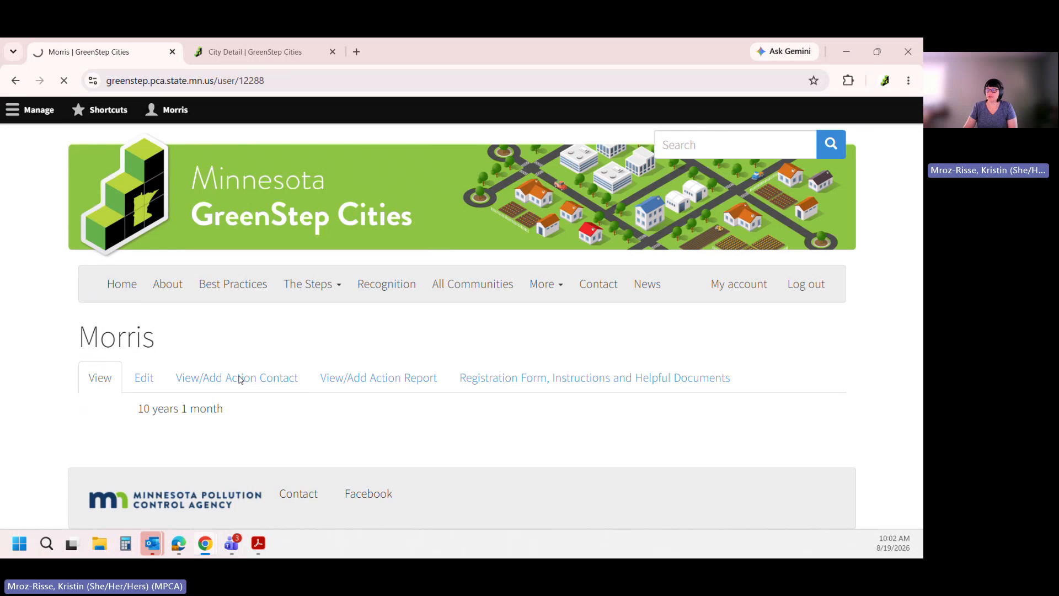
scroll(241, 379, "down", 1)
scroll(166, 442, "down", 2)
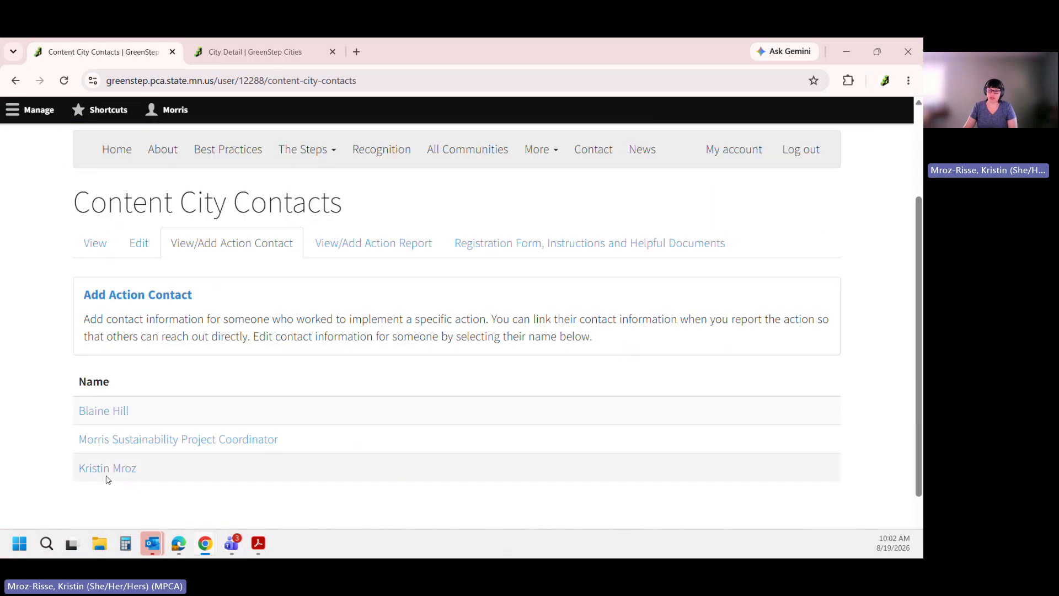
scroll(282, 419, "up", 1)
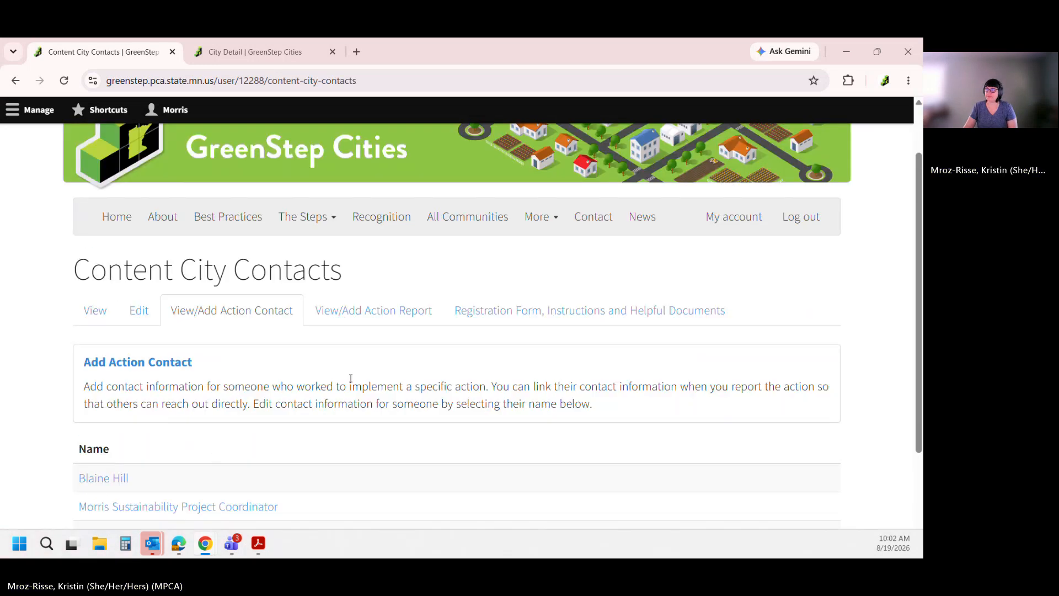
scroll(146, 485, "down", 2)
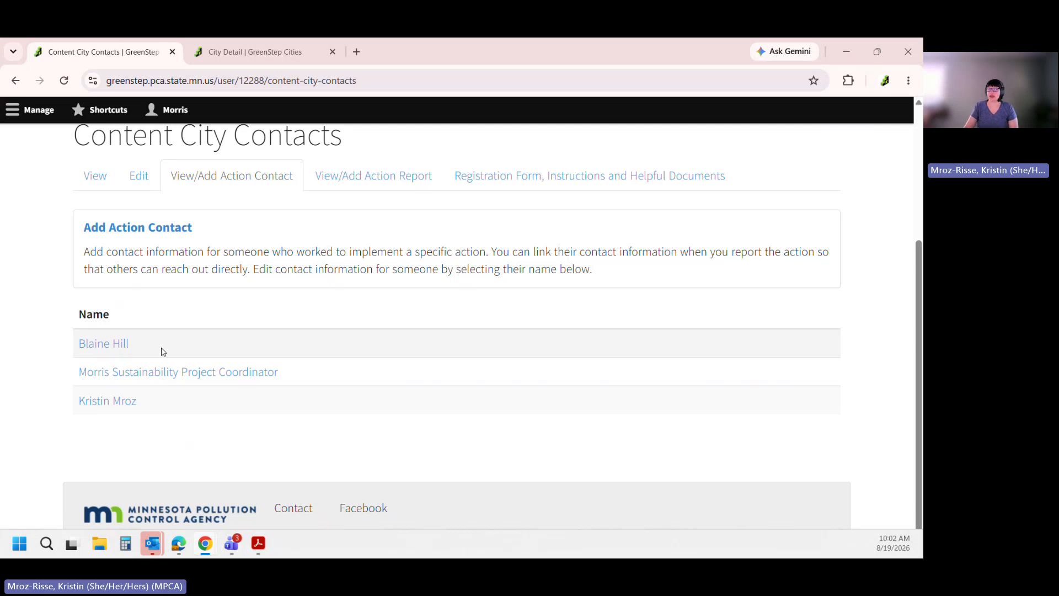
scroll(306, 436, "up", 4)
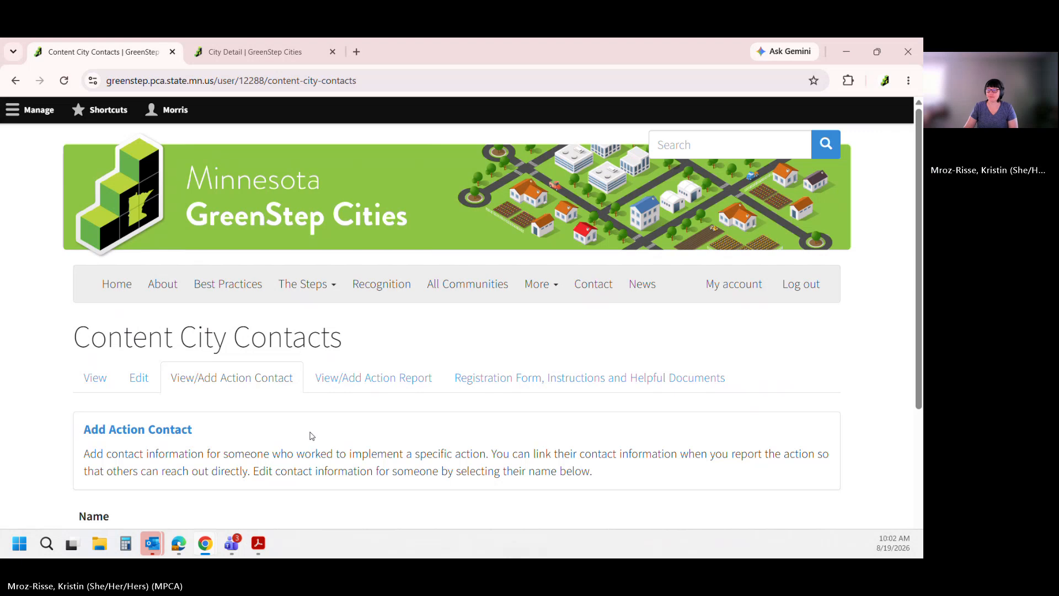
Open Morris's action reports list and start a new city action report
left_click(370, 381)
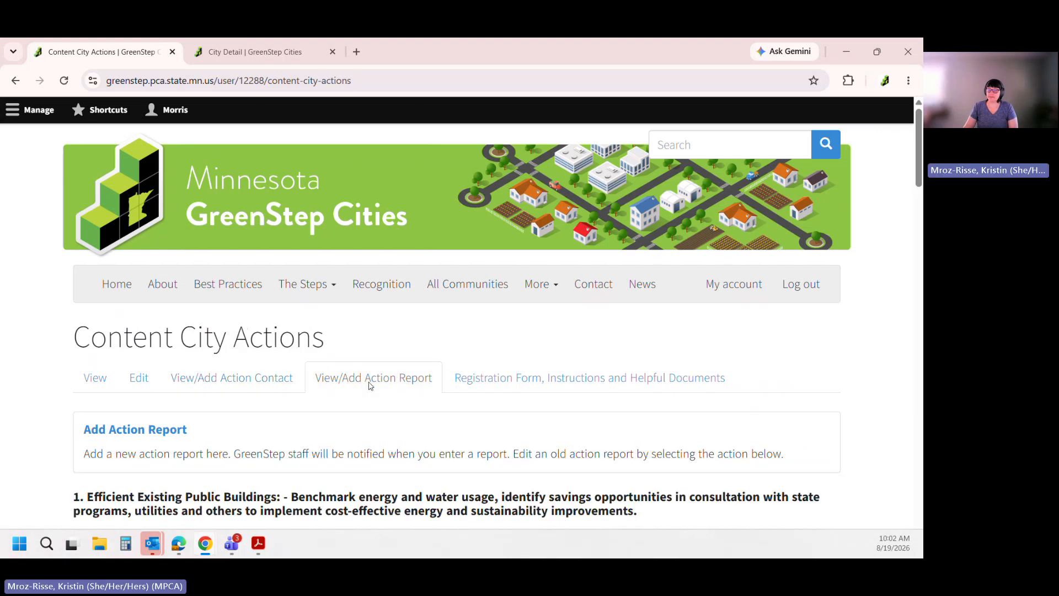
scroll(370, 385, "down", 2)
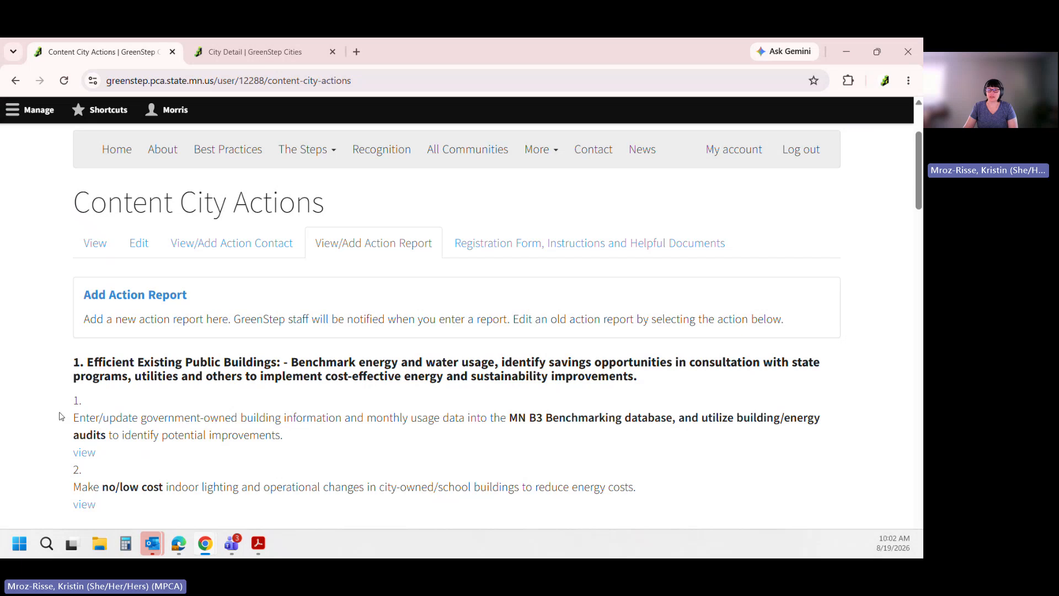
scroll(62, 416, "down", 1)
scroll(53, 371, "up", 2)
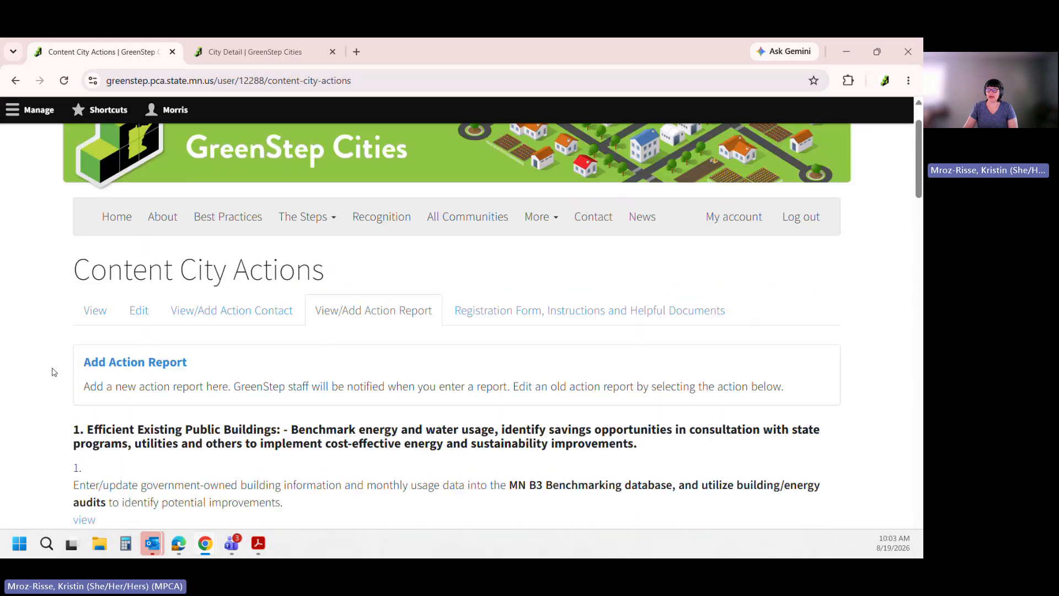
left_click(131, 367)
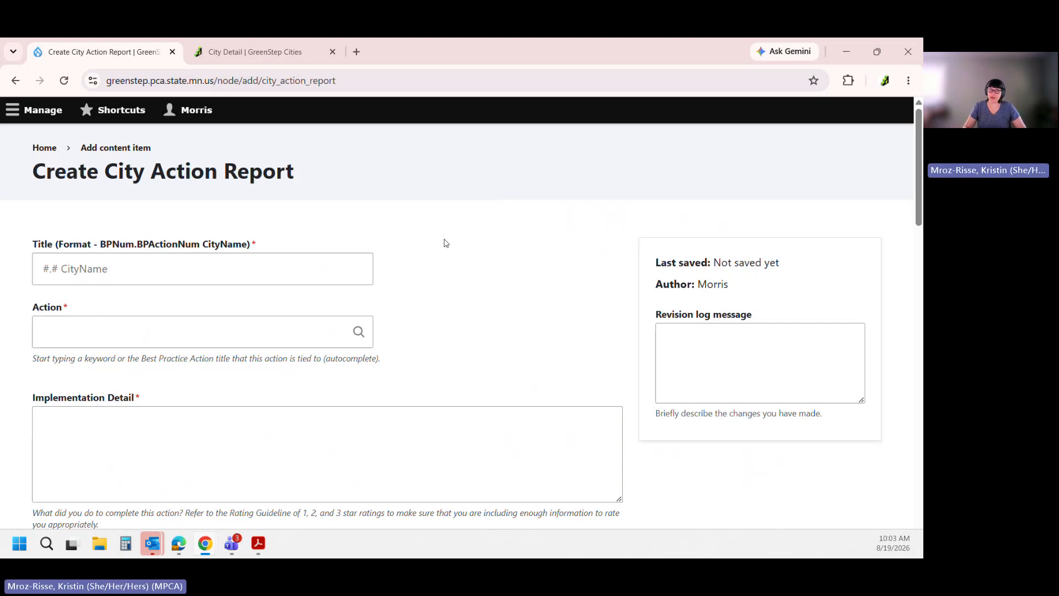
Snap the report form left and open Efficient City Fleets action 13.6 (diesel engine retrofit) alongside
key("super+Left")
left_click(656, 398)
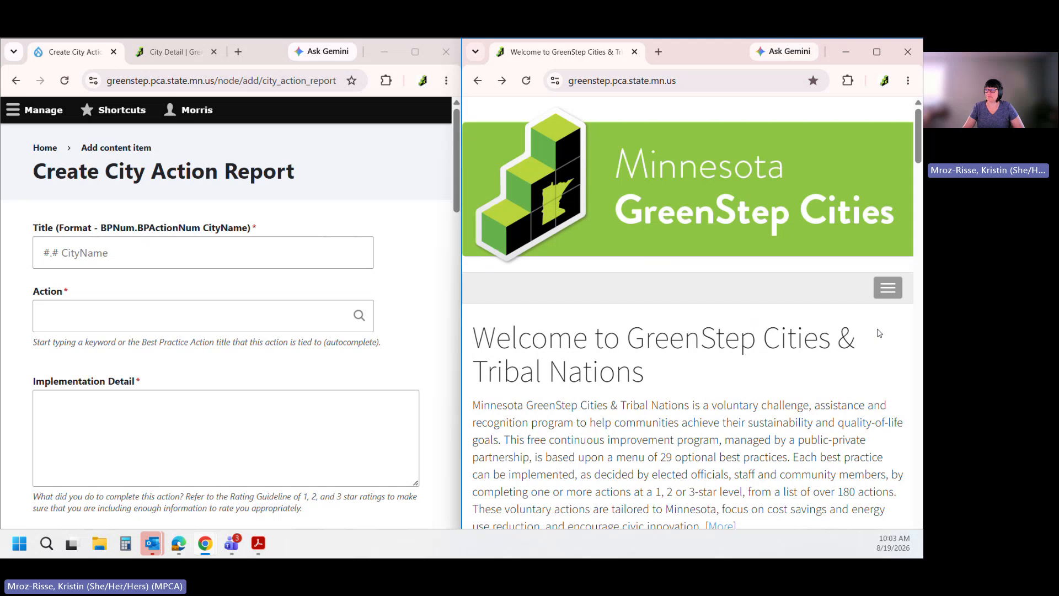
left_click(885, 293)
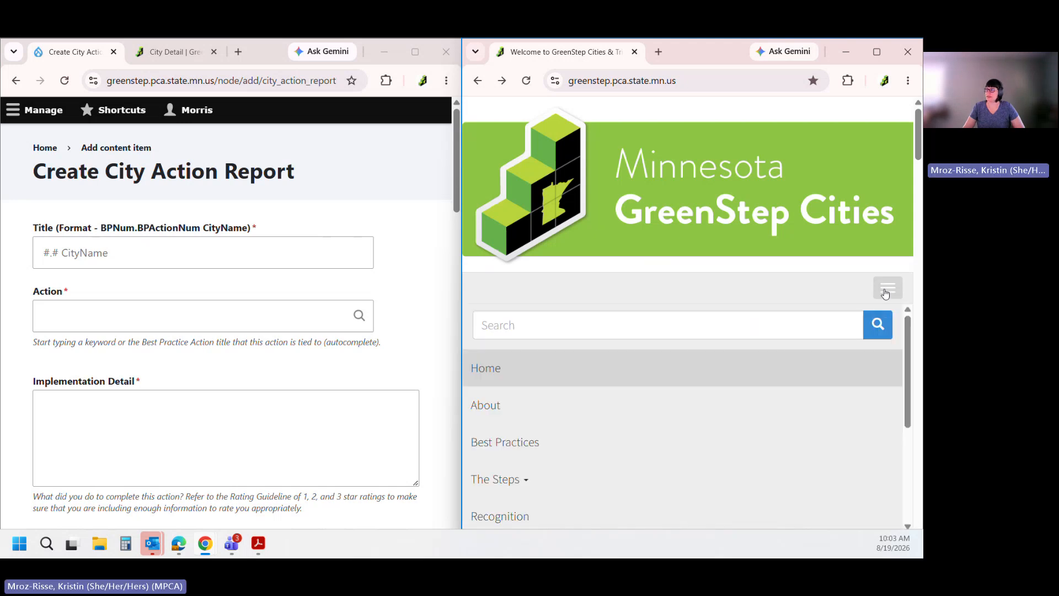
left_click(532, 443)
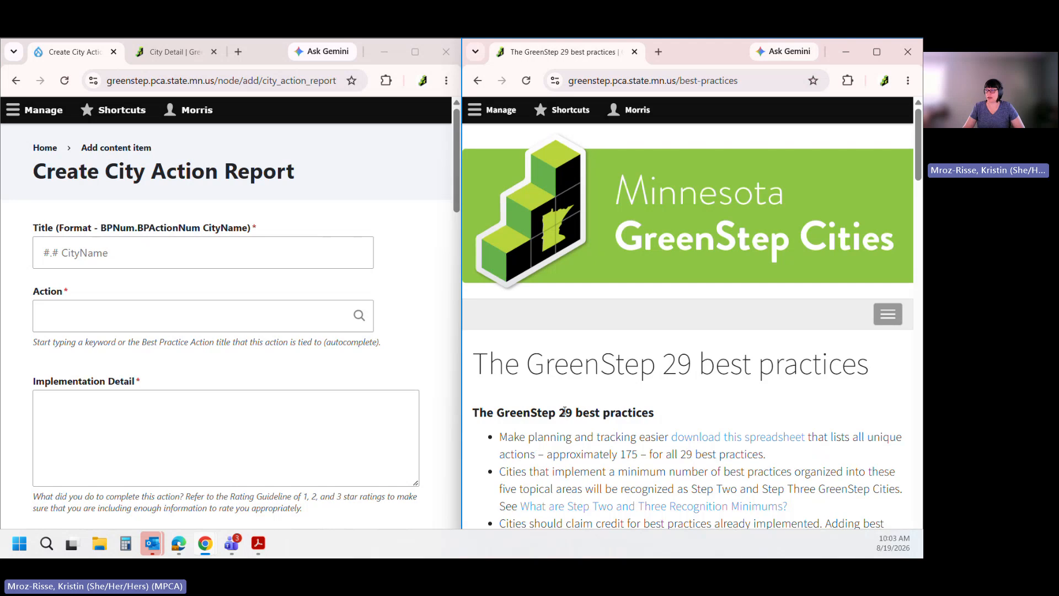
scroll(571, 405, "down", 1)
scroll(572, 404, "down", 15)
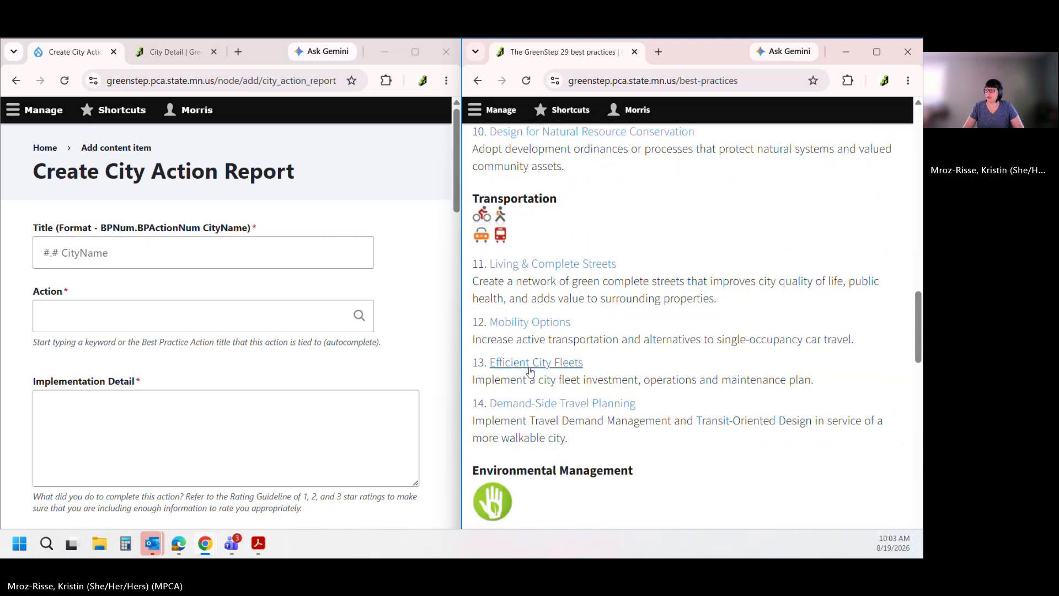
left_click(529, 364)
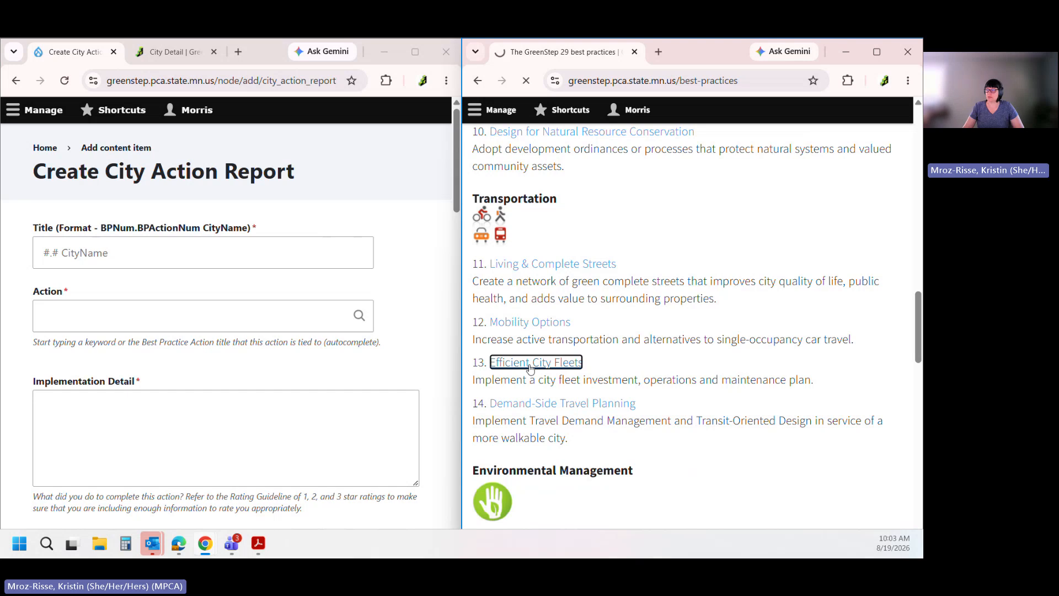
scroll(531, 369, "down", 5)
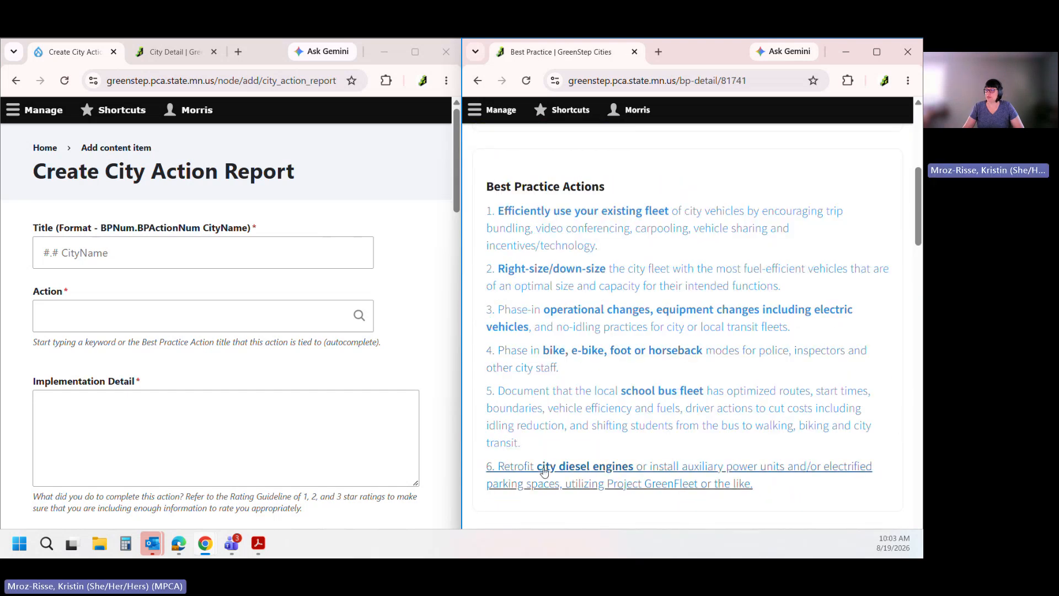
left_click(643, 484)
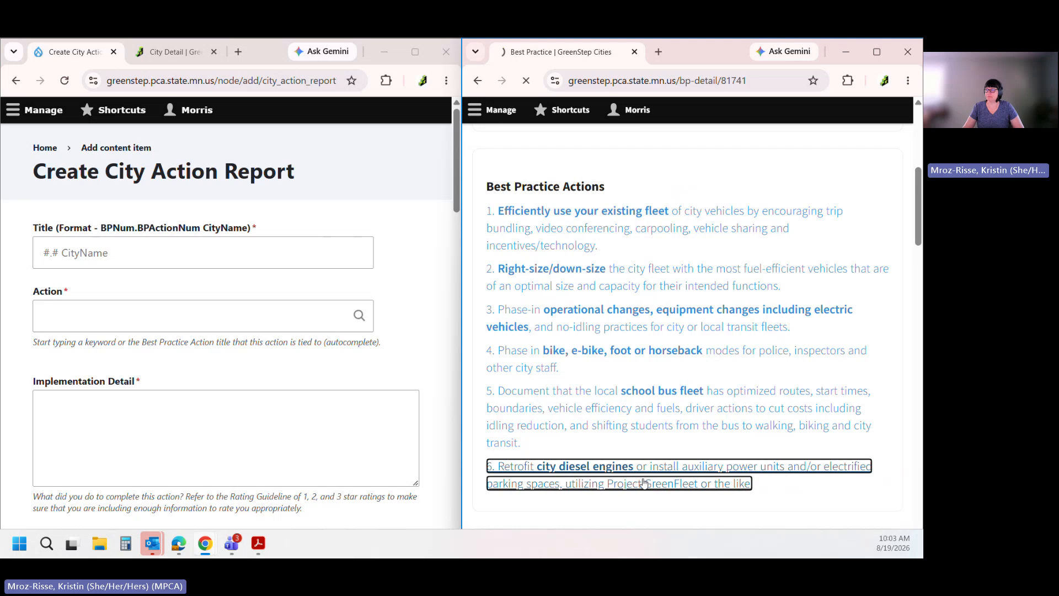
scroll(637, 405, "down", 3)
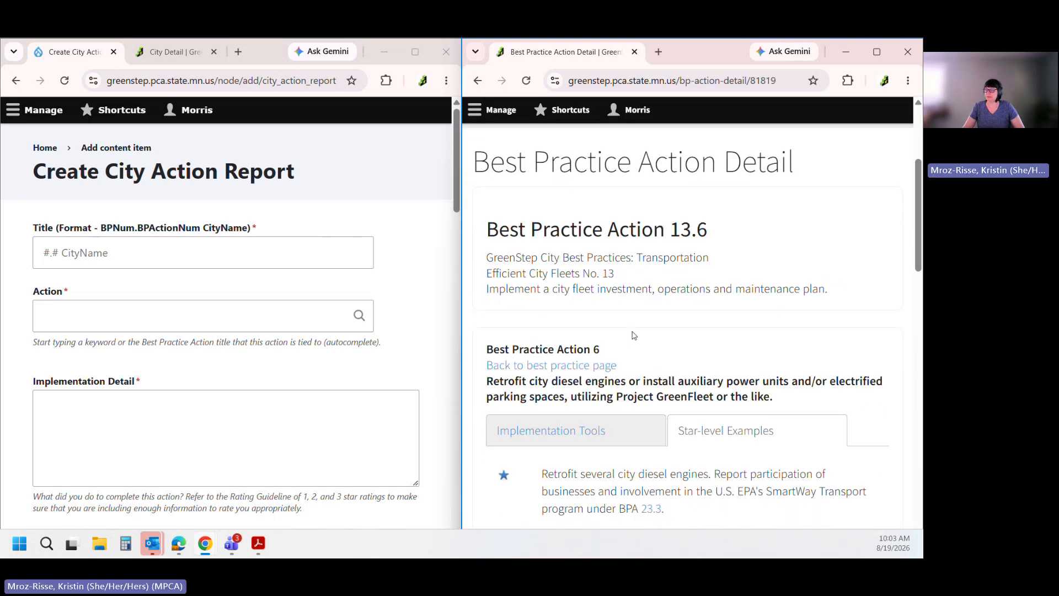
Title the report '13.6 Morris' and start filling in its Action field
left_click(65, 246)
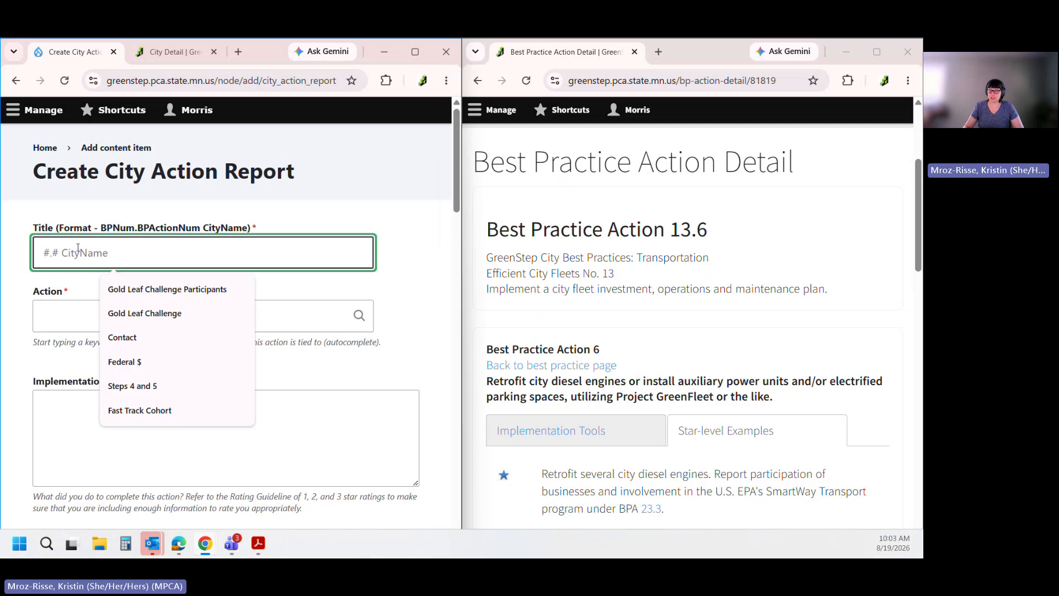
type("13.6")
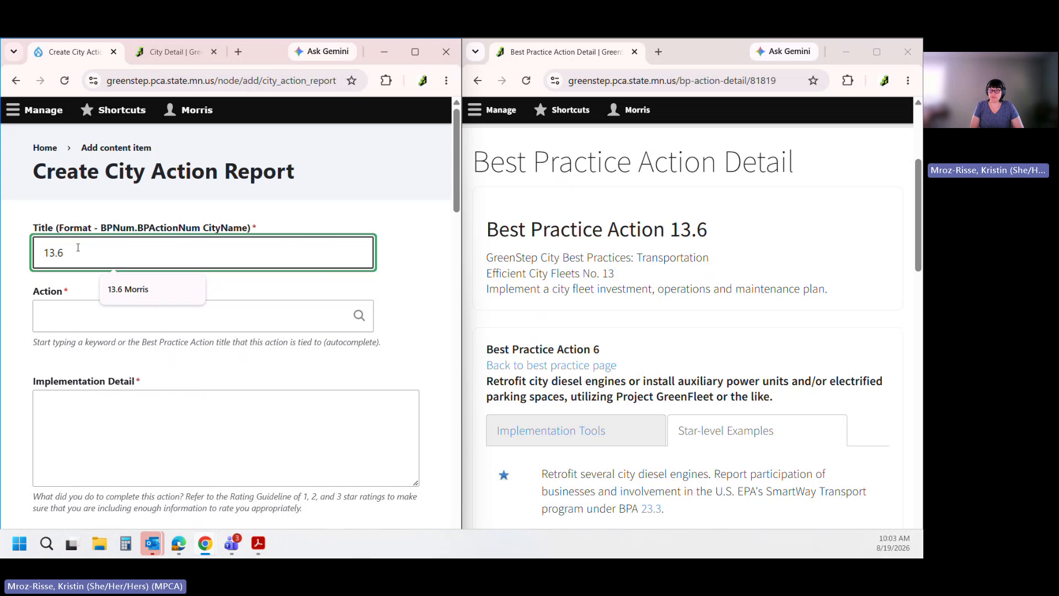
type(" Morris")
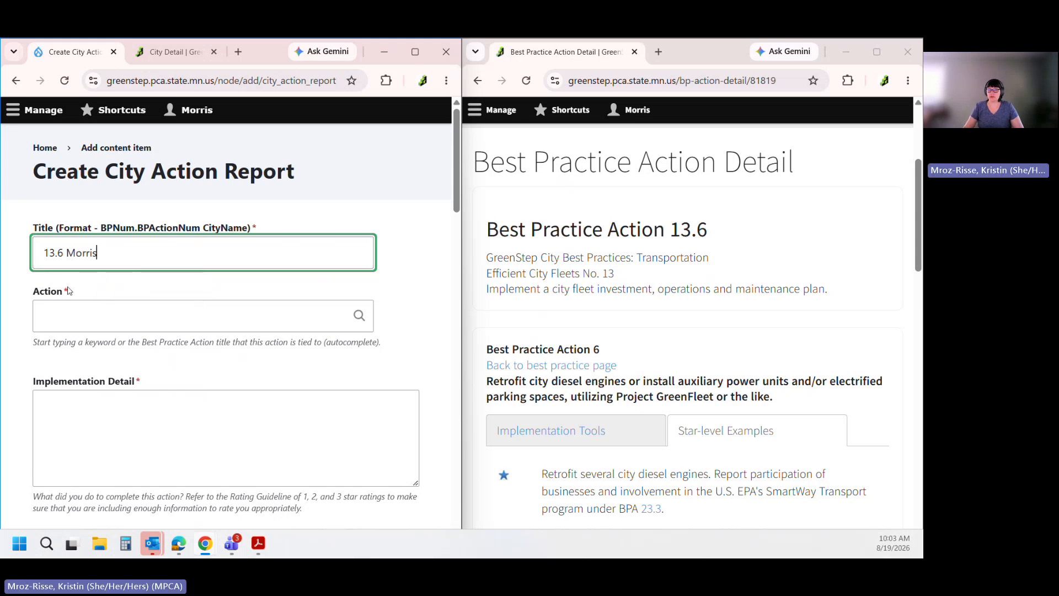
left_click(78, 312)
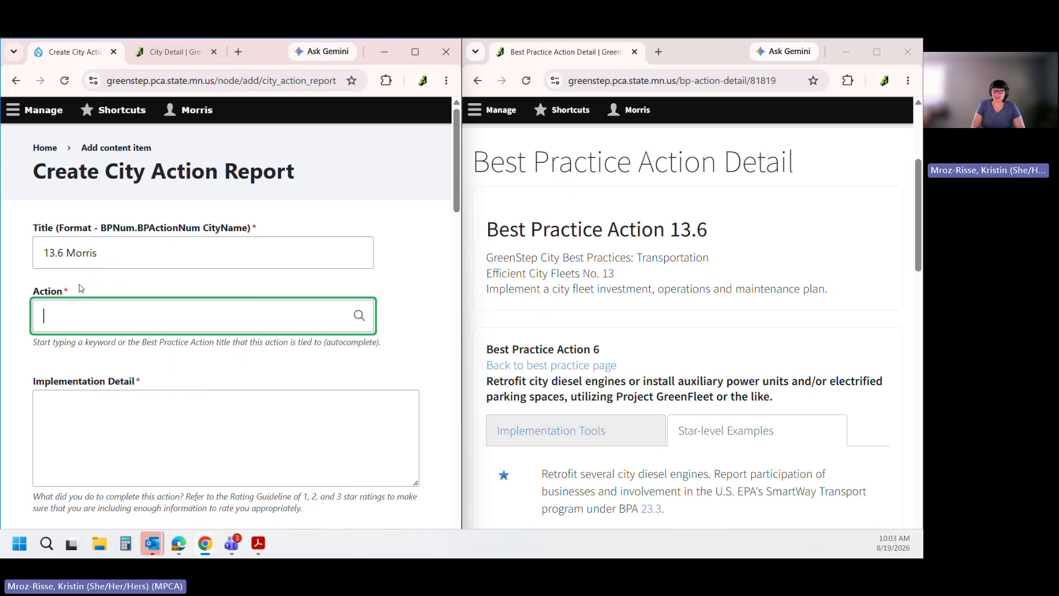
type("13.6")
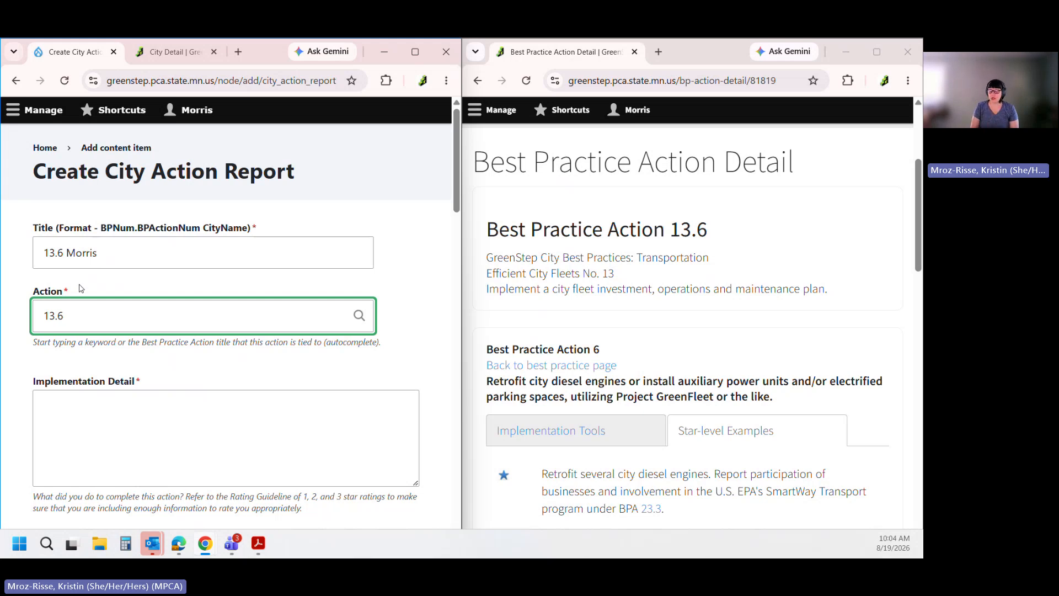
key("BackSpace")
key("BackSpace")
key("BackSpace")
key("BackSpace")
key("BackSpace")
left_click_drag(775, 399, 481, 389)
left_click(483, 390)
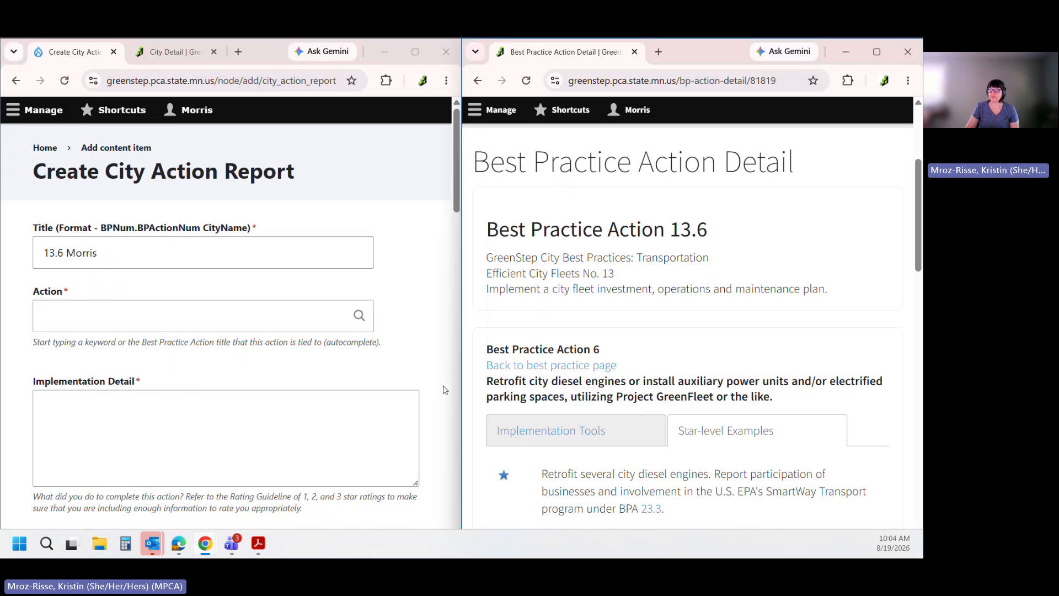
Search the Action field by keyword, first 'diesel', then 'parking'
left_click(146, 315)
type("diesel")
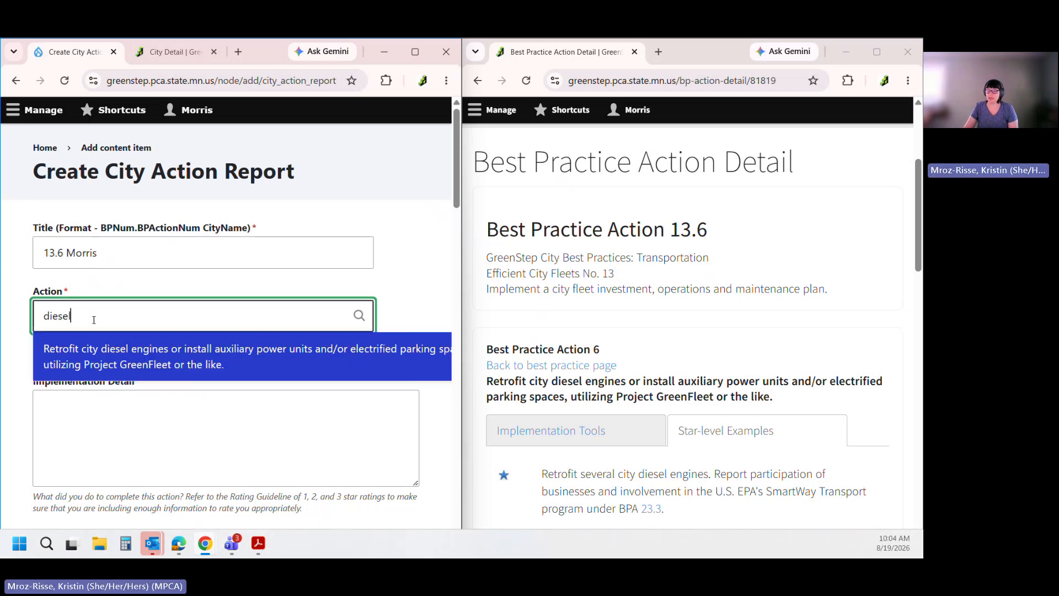
left_click_drag(83, 316, 22, 317)
type("parking")
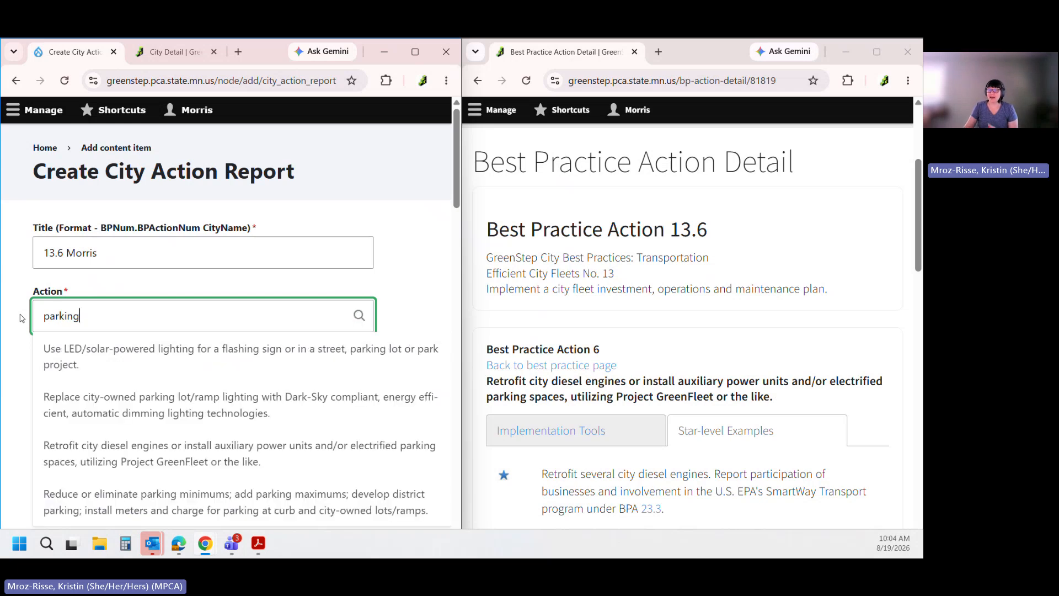
scroll(20, 318, "down", 1)
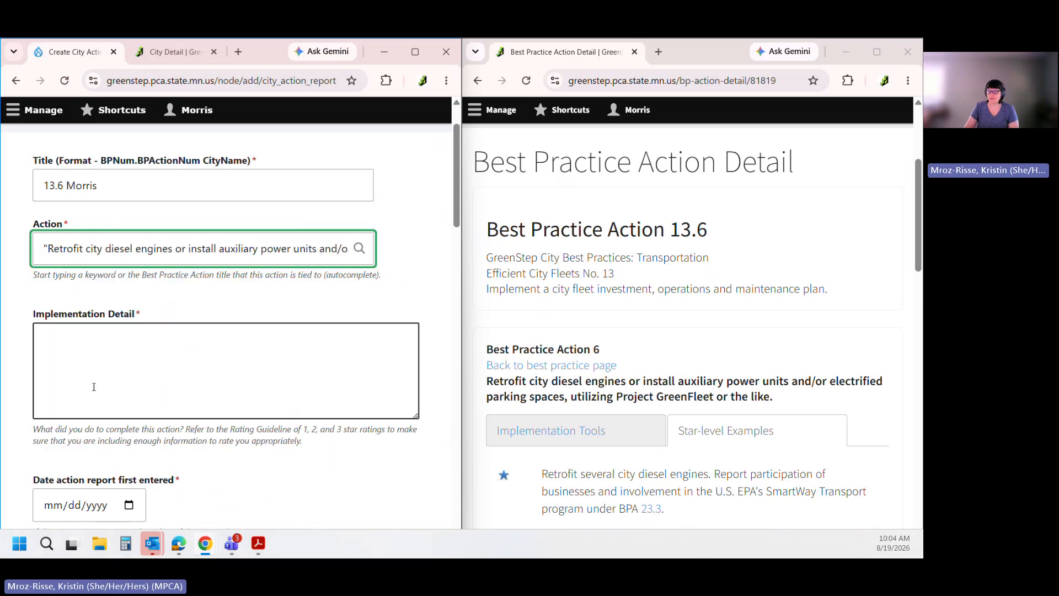
Link the report to the Retrofit city diesel engines action and recheck the '13.6 Morris' title
left_click(94, 391)
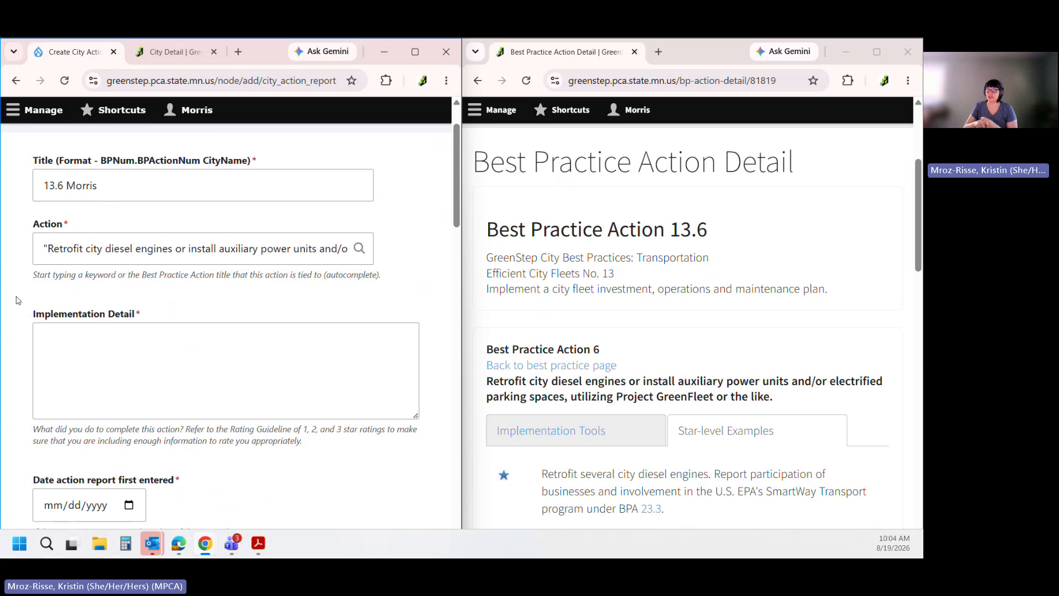
left_click(40, 184)
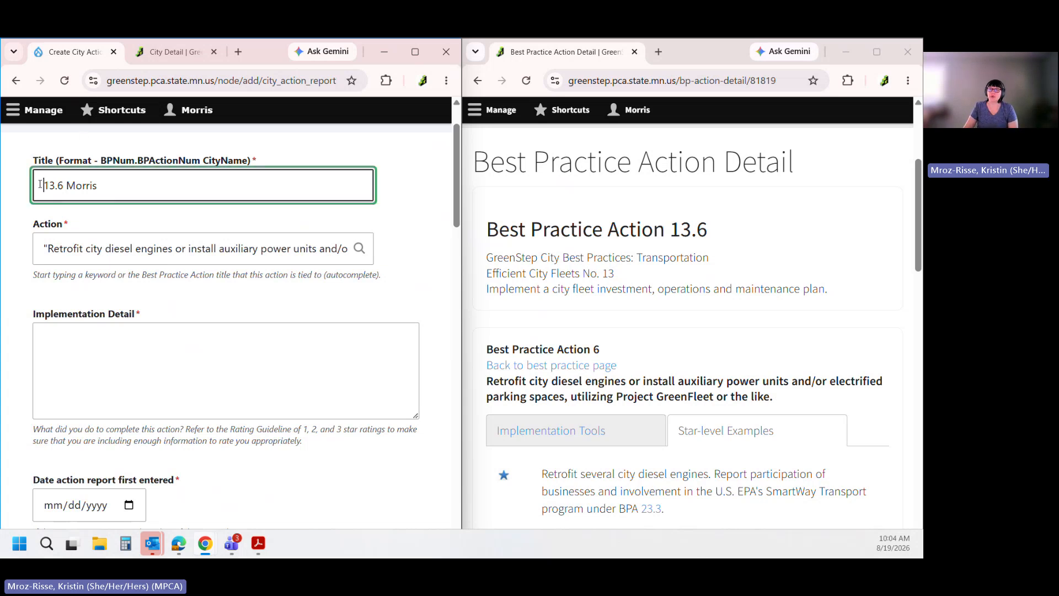
left_click_drag(40, 185, 64, 185)
left_click(96, 198)
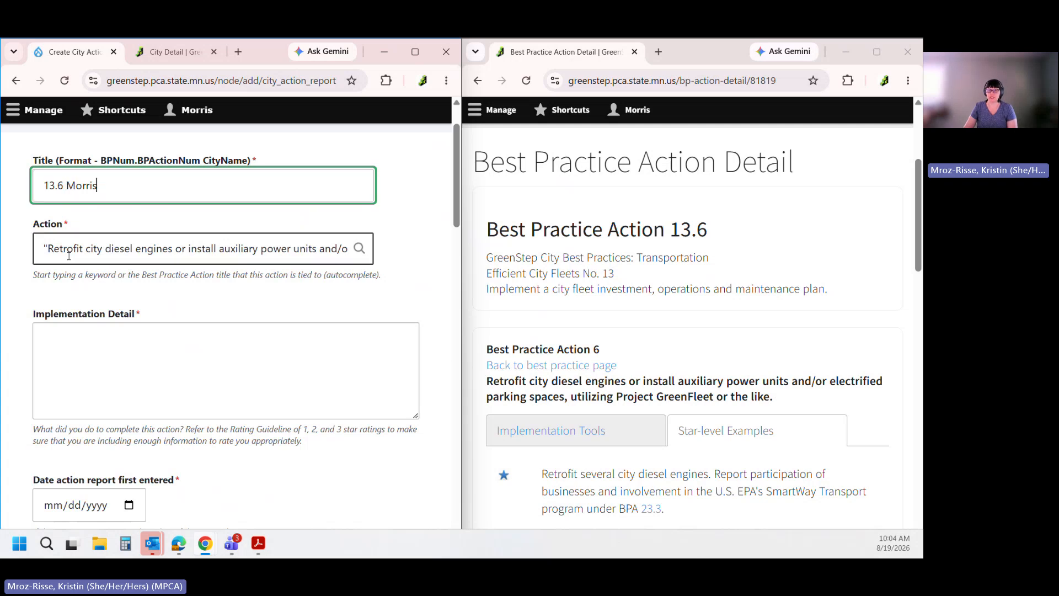
left_click(11, 328)
scroll(11, 330, "down", 2)
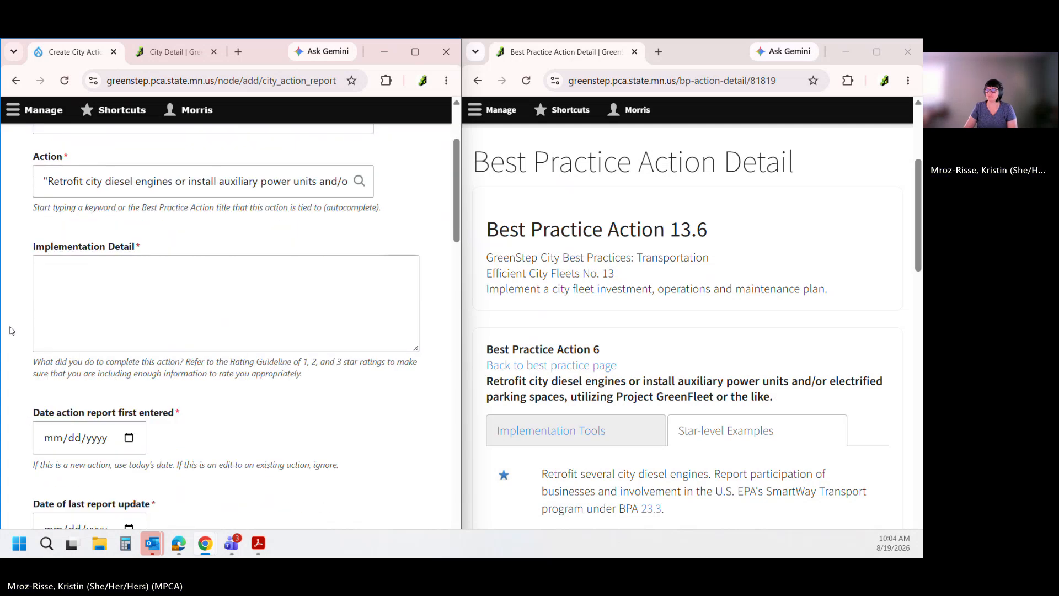
Keep the report form on the left half beside the Best Practice 13.6 page
left_click(80, 289)
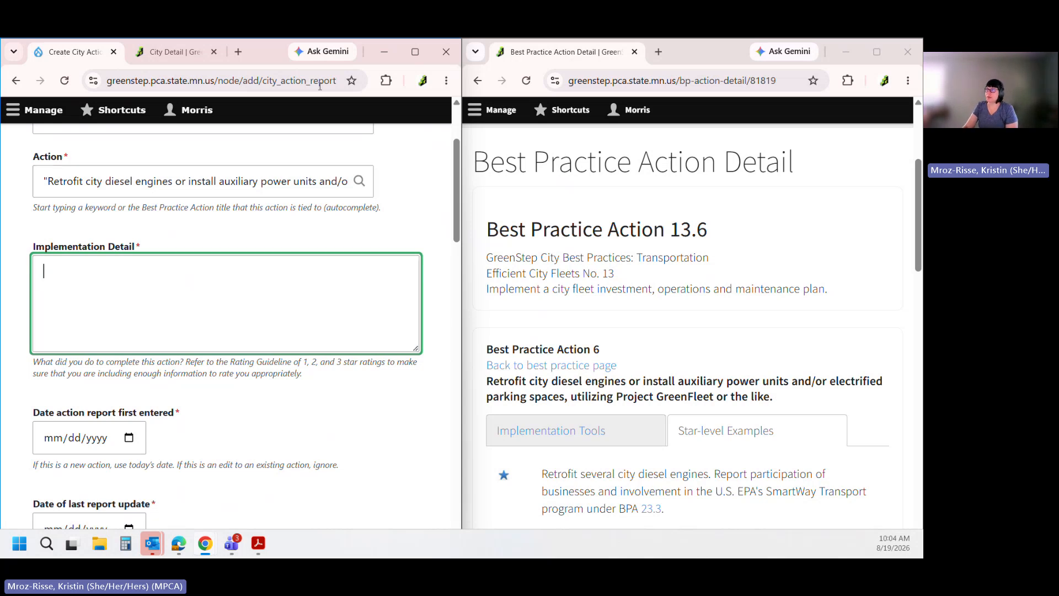
left_click(415, 53)
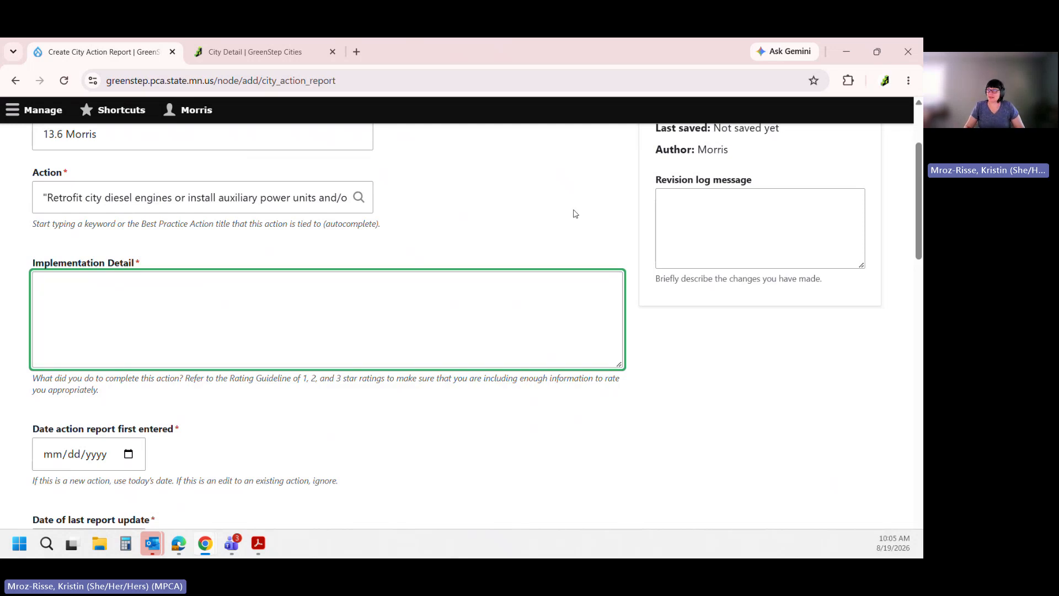
key("super+Left")
left_click(640, 337)
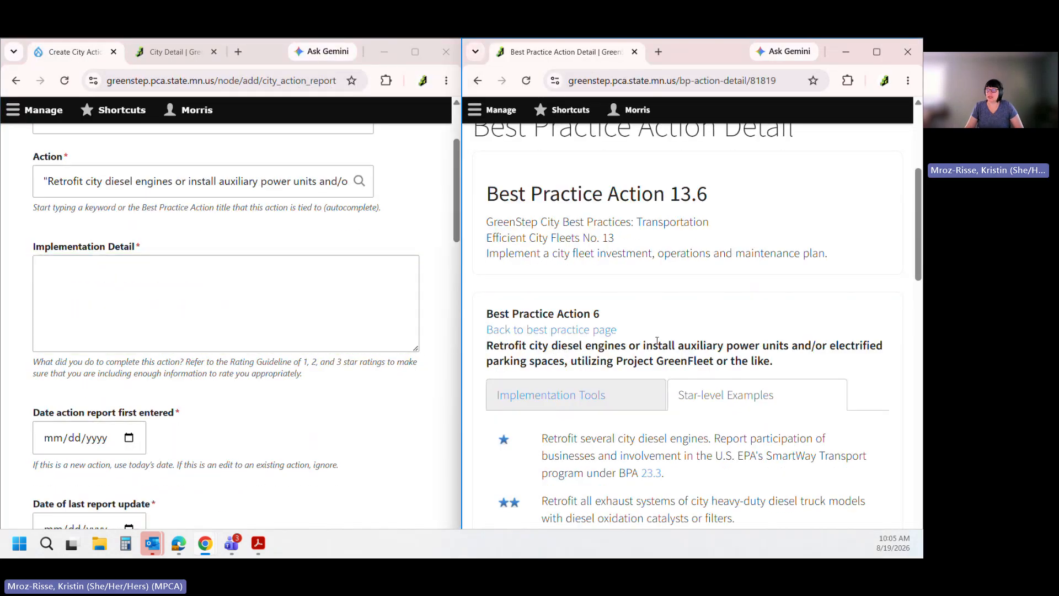
Type 'Retrofitted 2 diesel trucks in' into Implementation Detail, fixing the typos along the way
scroll(656, 341, "down", 2)
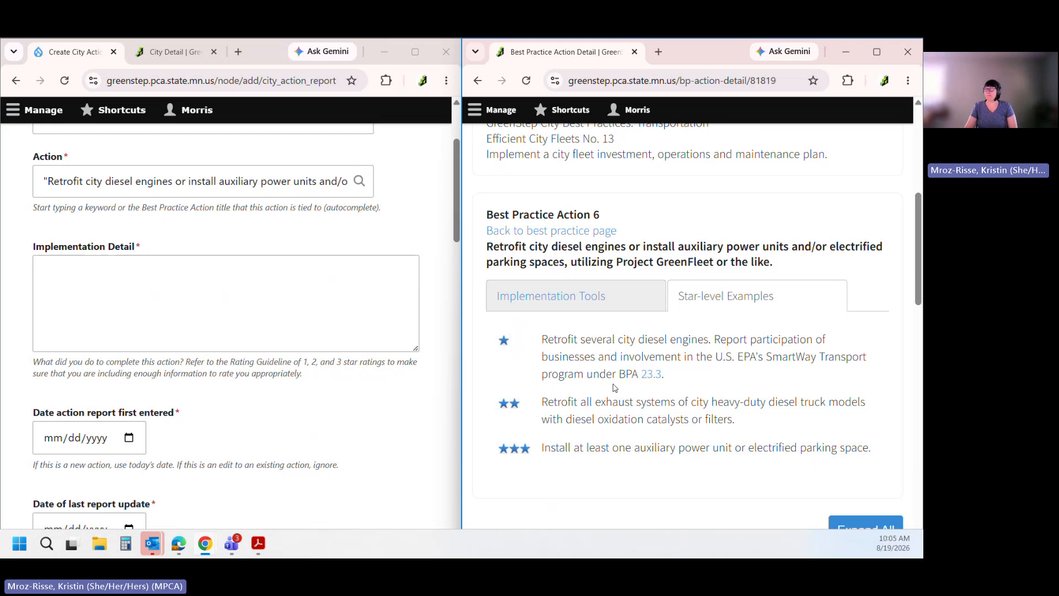
left_click(264, 265)
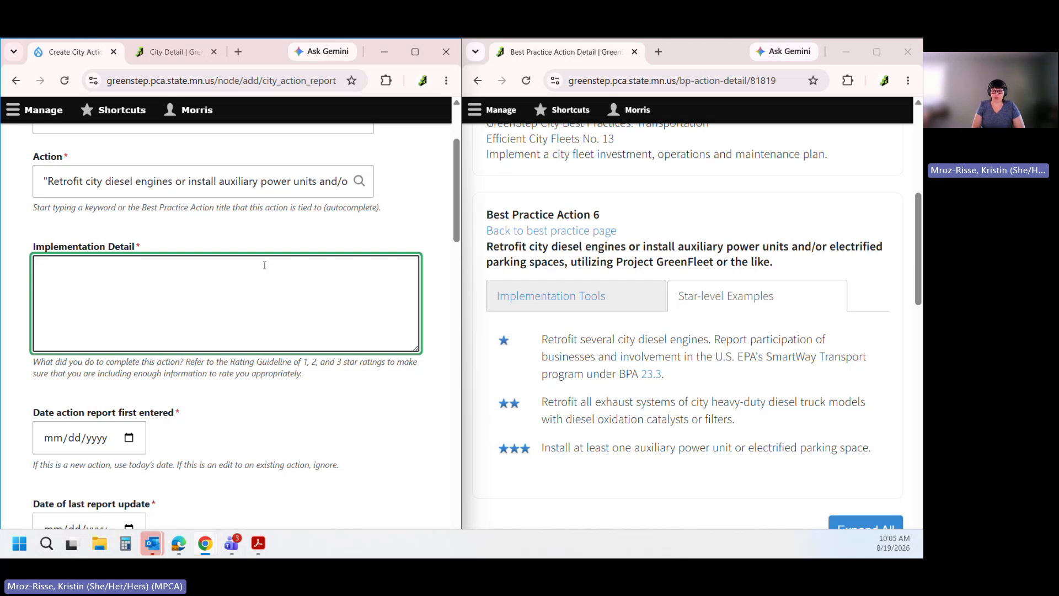
type("Retrofitte")
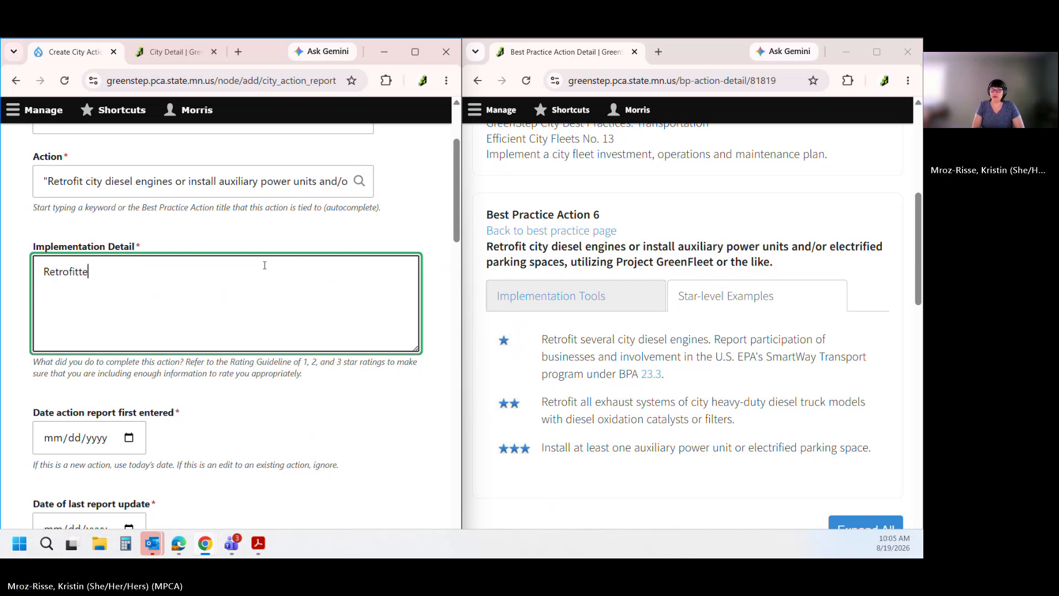
type("d 2 deis")
key("BackSpace")
key("BackSpace")
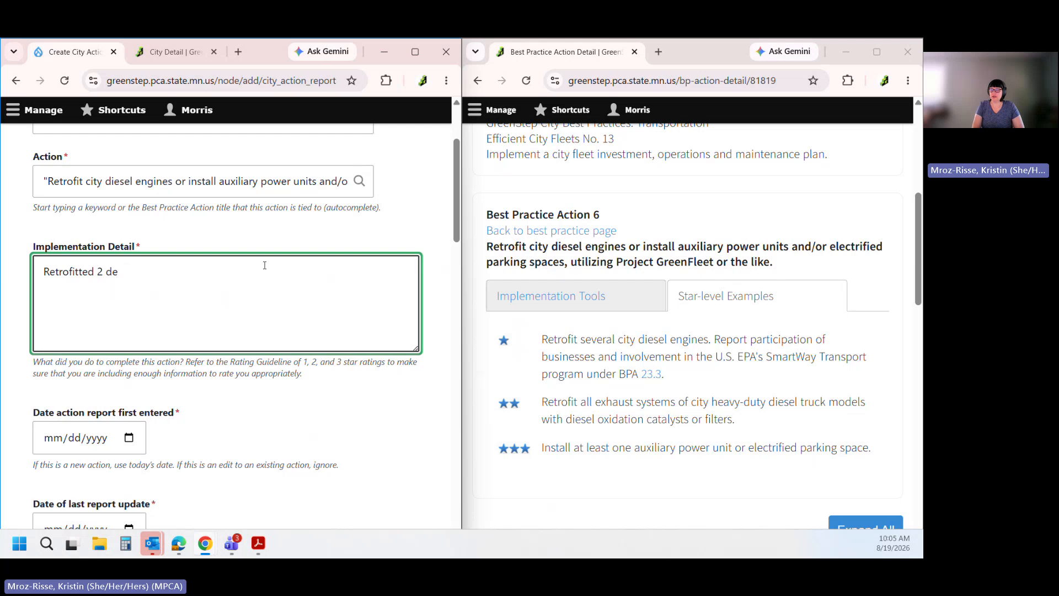
key("BackSpace")
type("ie")
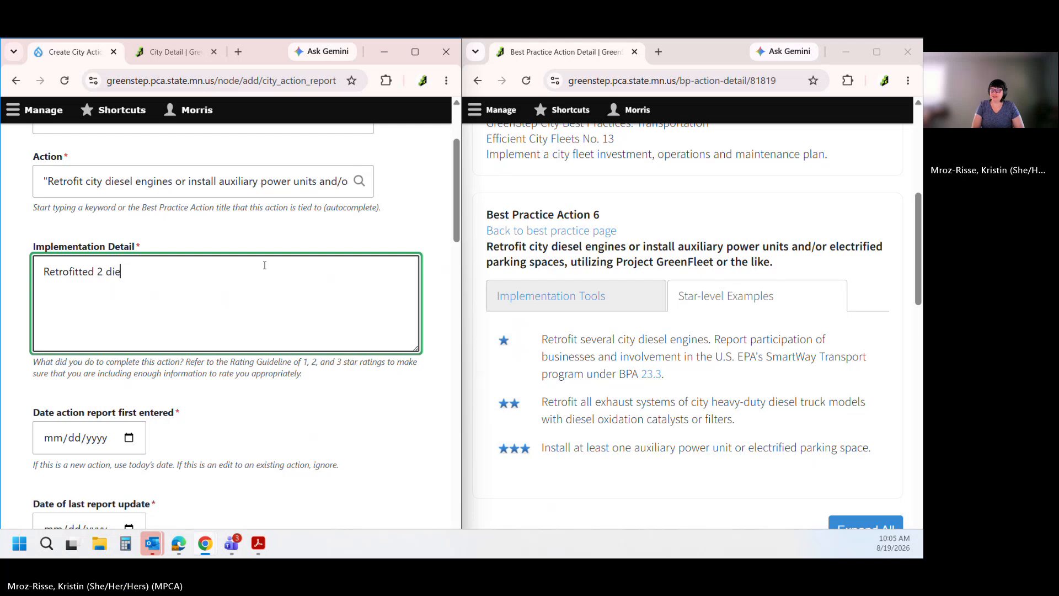
type("sel eng")
key("BackSpace")
key("BackSpace")
key("BackSpace")
type("t")
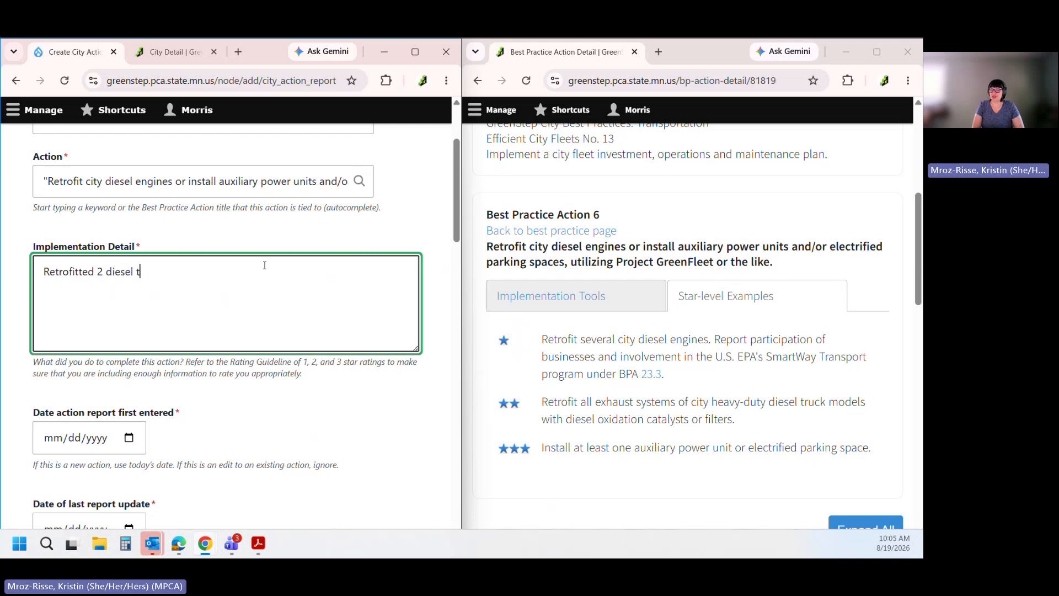
type("rucks in")
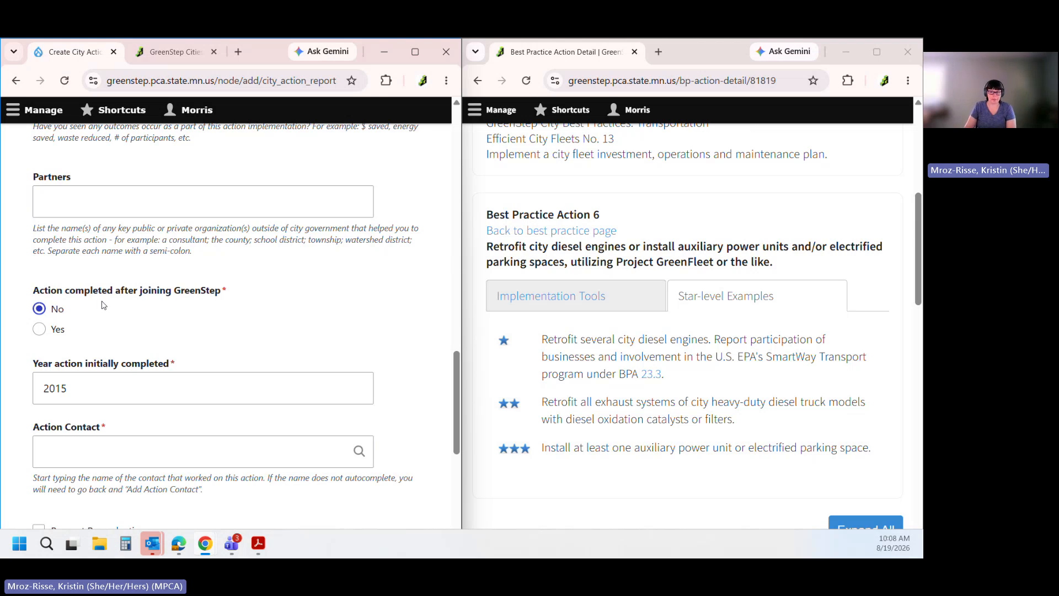
Pick a suggested person in Action Contact, then clear that choice from the field
scroll(102, 305, "down", 1)
left_click(70, 390)
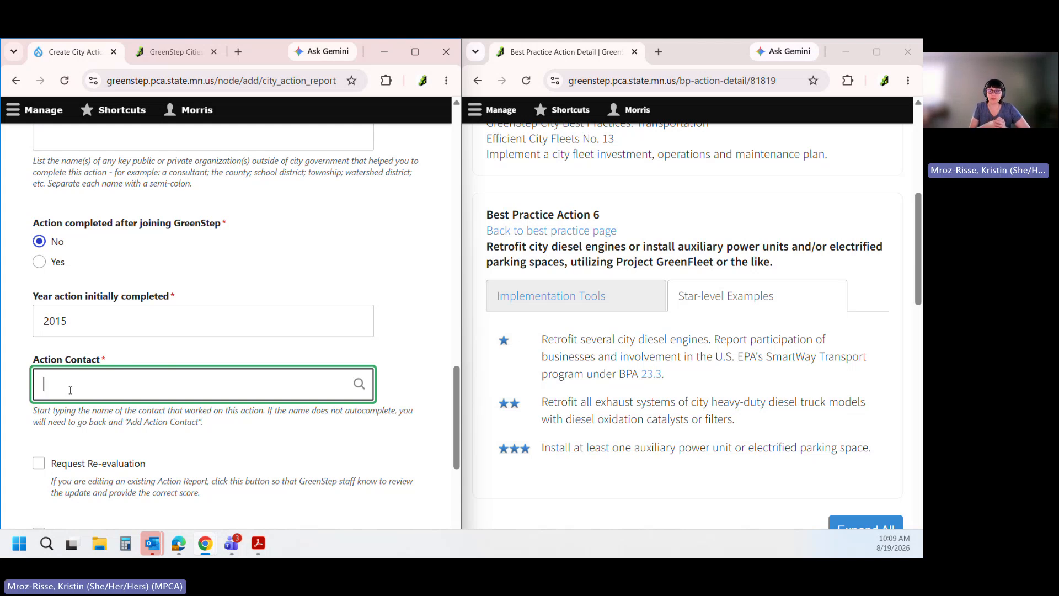
type("Krist")
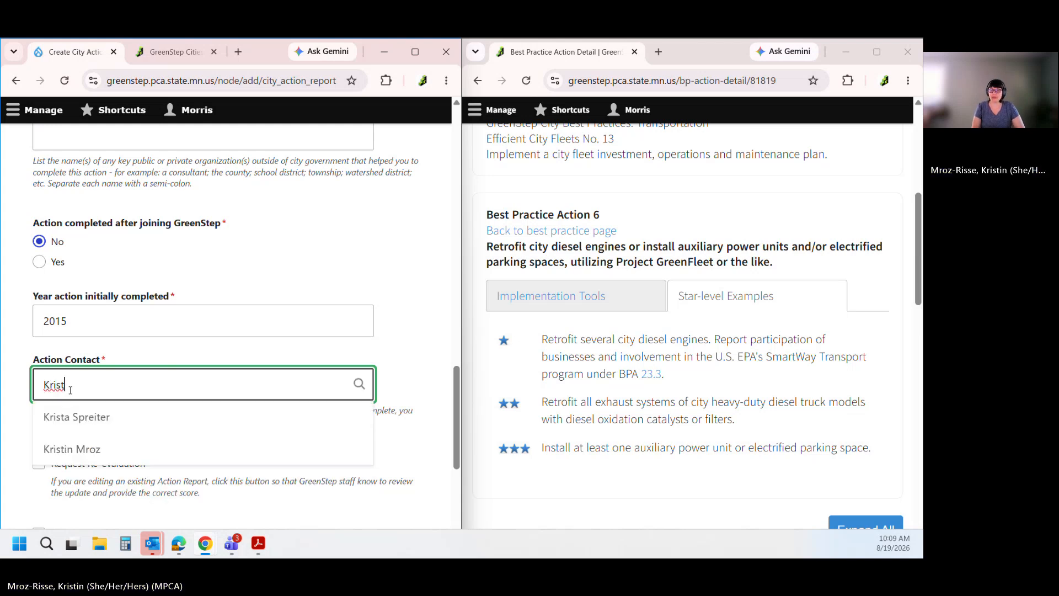
left_click(79, 450)
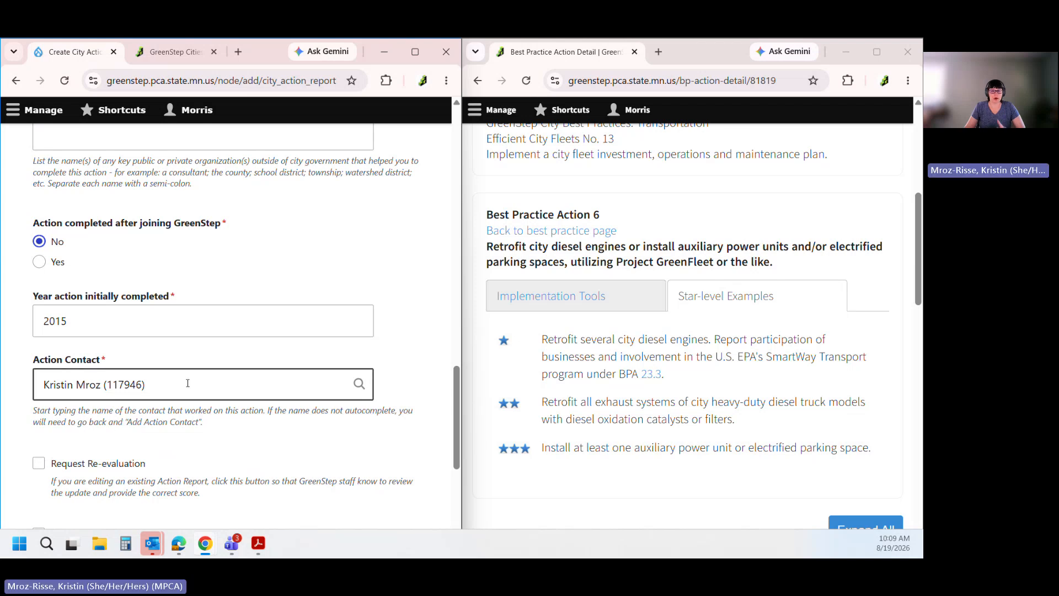
left_click_drag(187, 383, 16, 383)
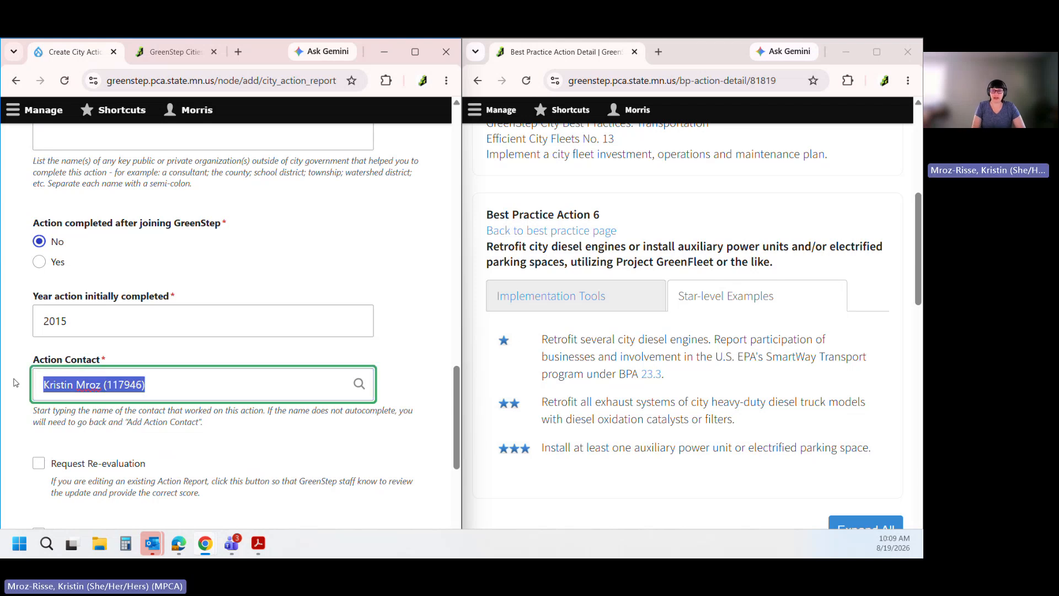
key("BackSpace")
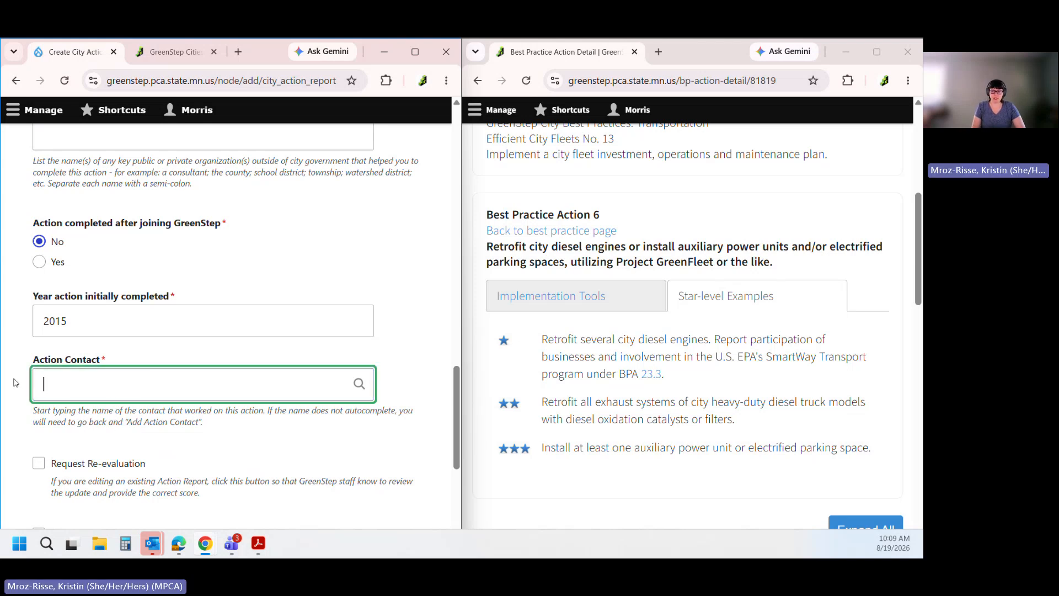
Search 'Sustainabil' and choose Morris Sustainability Project Coordinator as the Action Contact
type("Sustainabil")
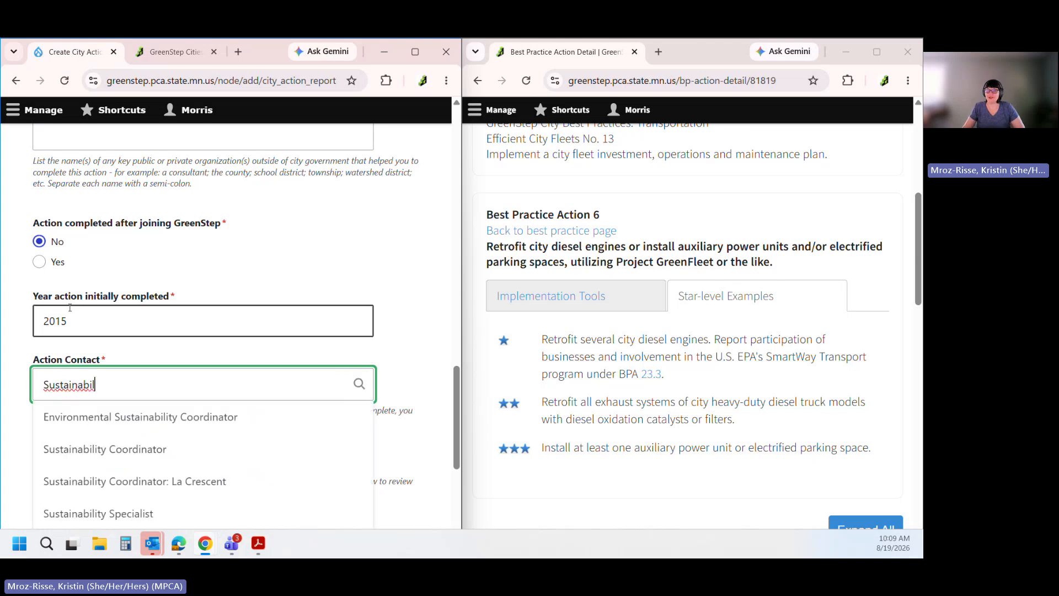
scroll(201, 307, "down", 1)
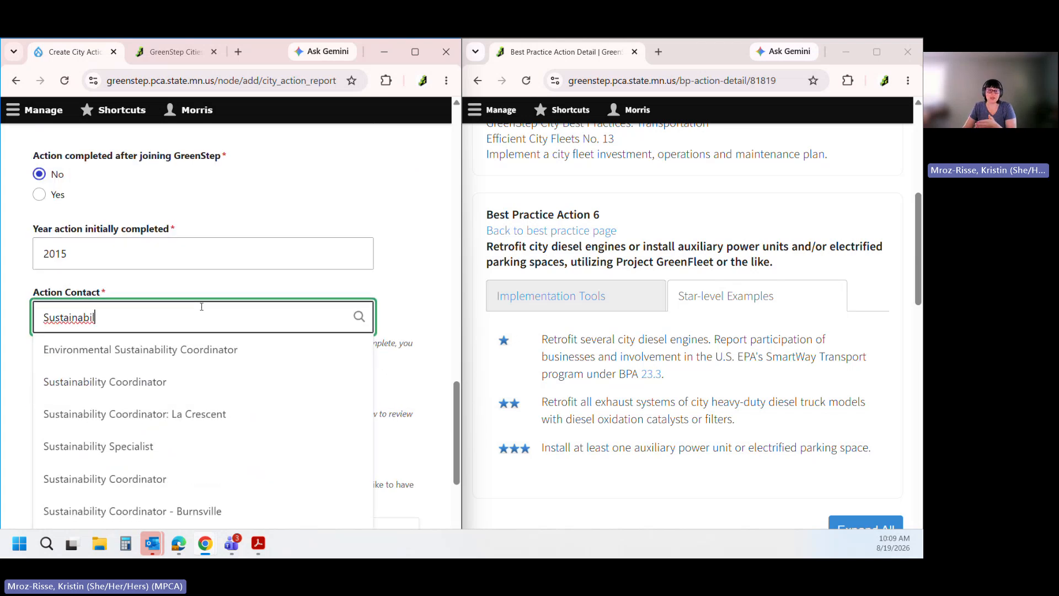
scroll(201, 331, "down", 1)
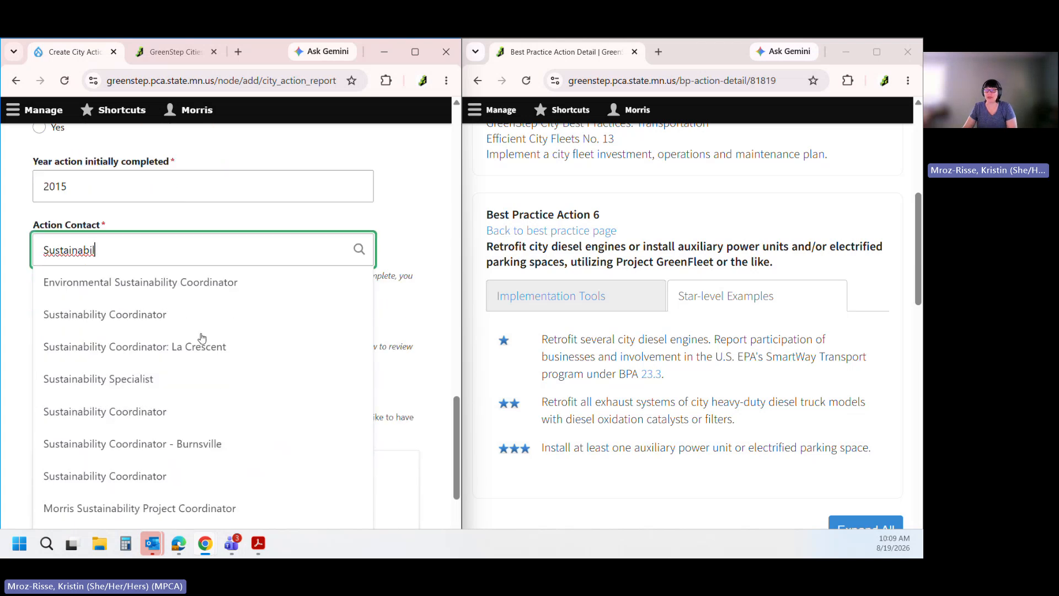
scroll(202, 338, "down", 1)
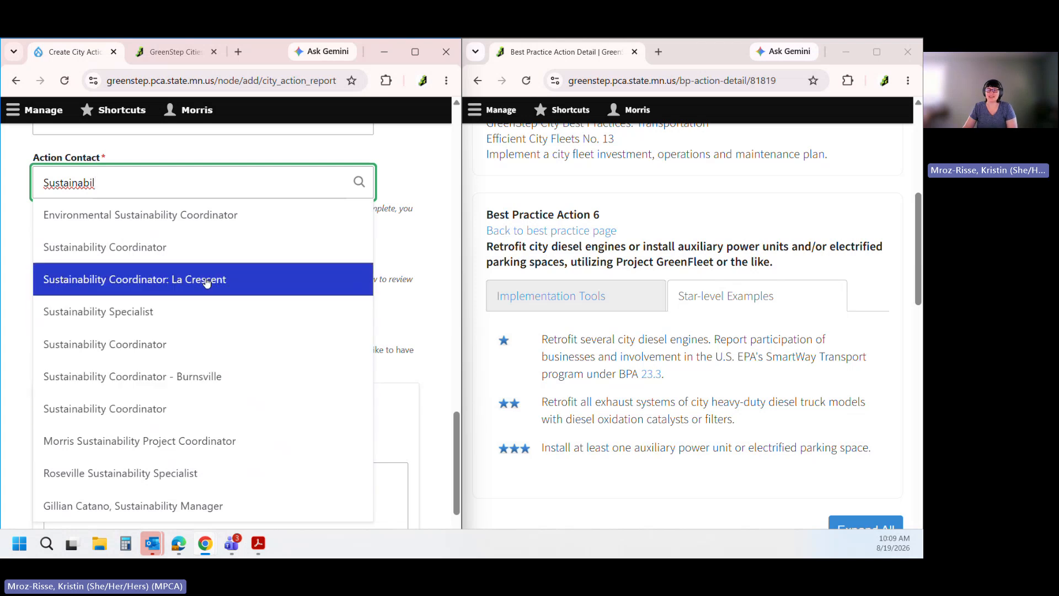
double_click(111, 185)
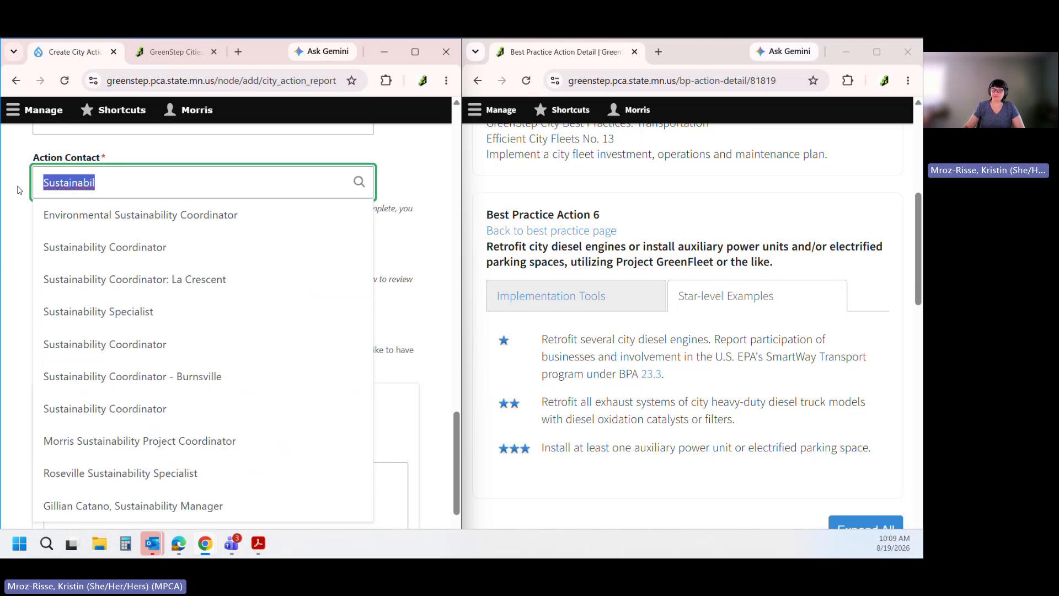
left_click(171, 441)
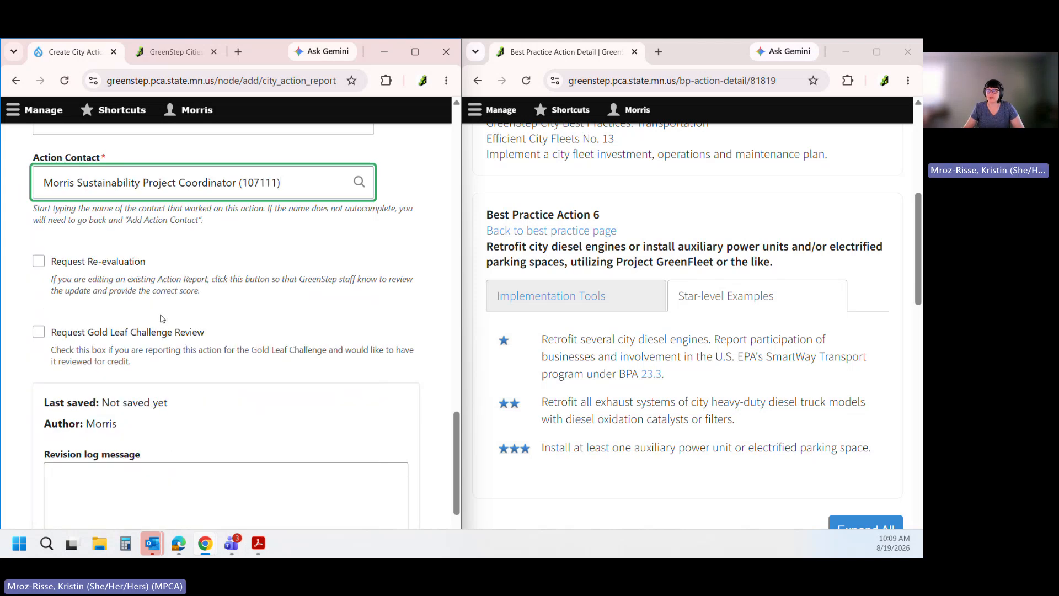
scroll(215, 256, "up", 1)
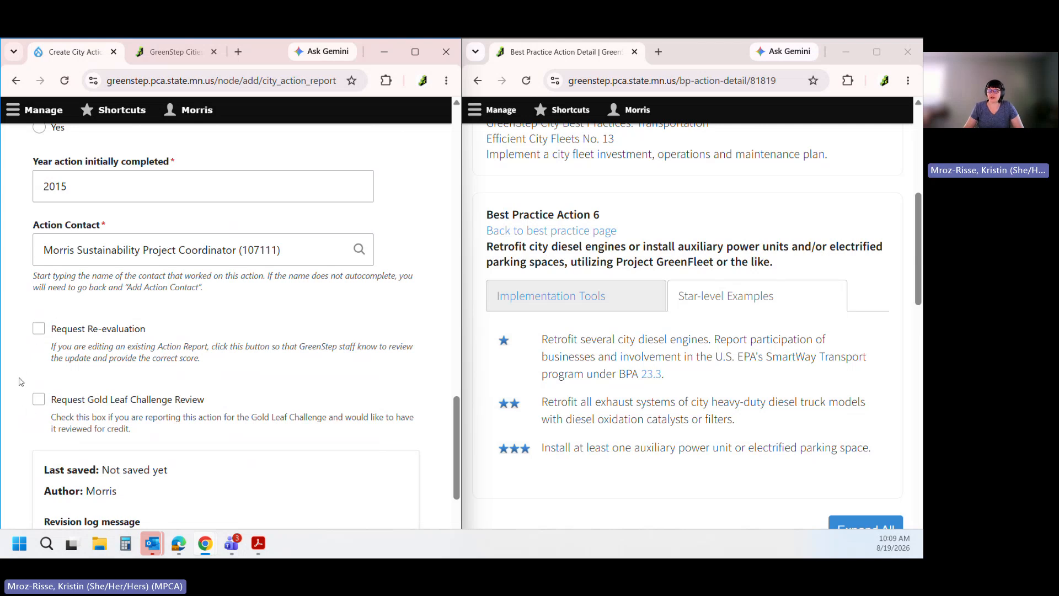
scroll(20, 381, "down", 3)
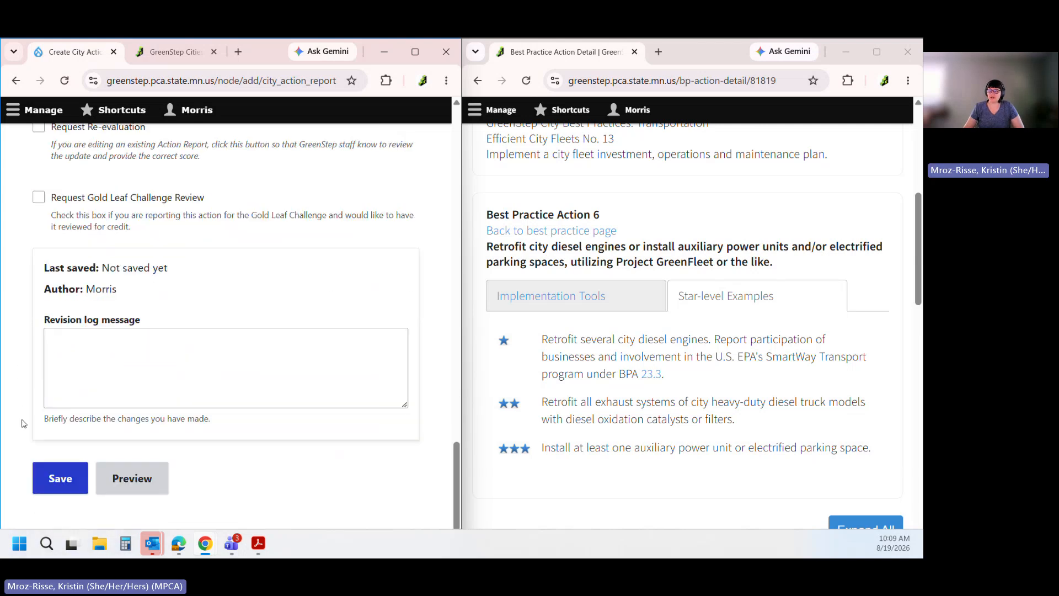
Save the 13.6 Morris report, check it, then bring up the all-cities list
left_click(58, 480)
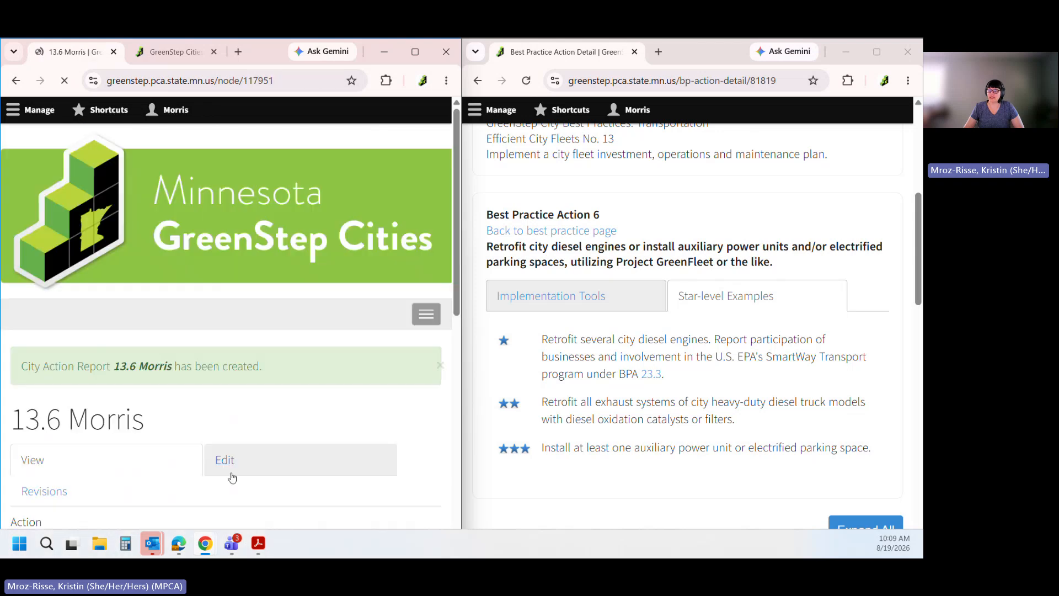
scroll(232, 404, "down", 3)
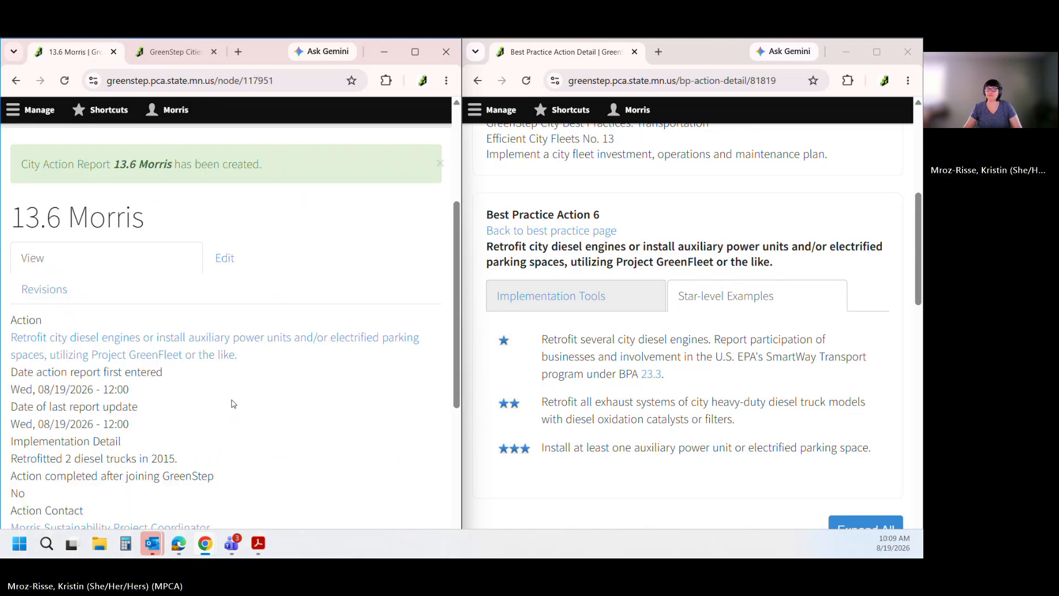
scroll(231, 404, "up", 2)
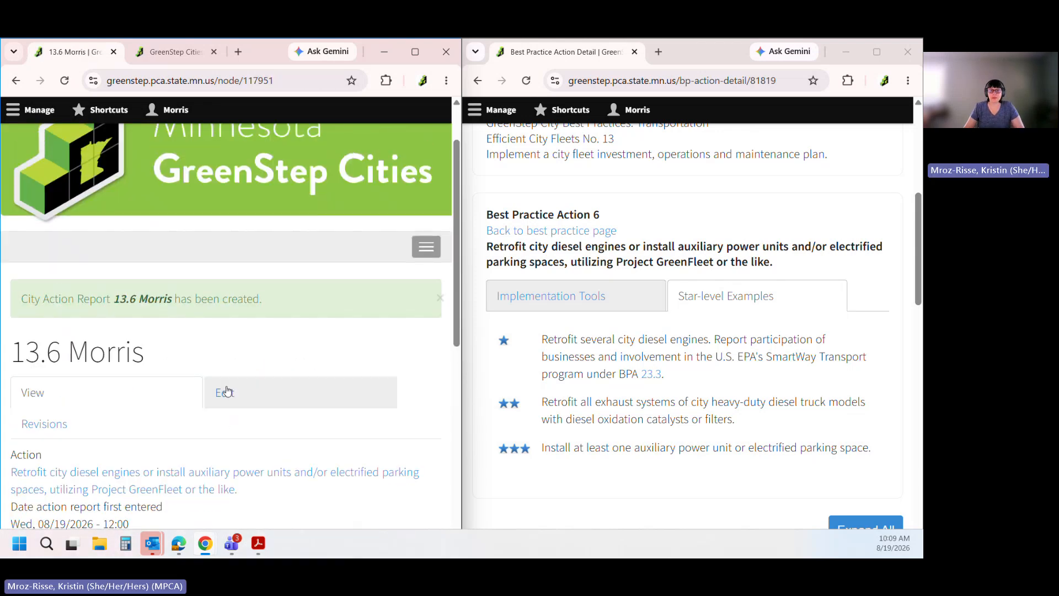
left_click(180, 52)
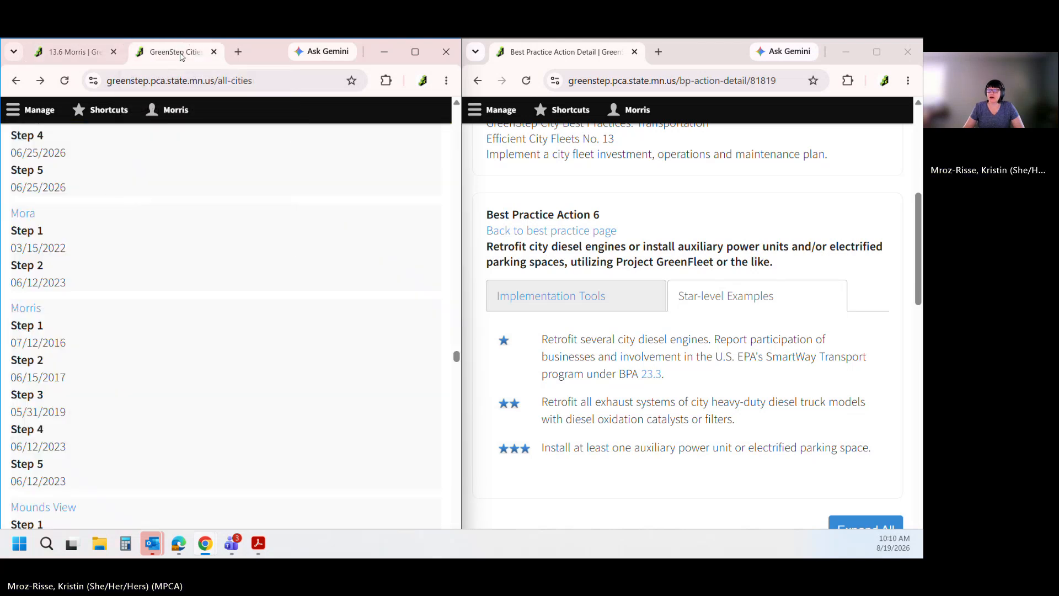
Open the Morris city page and expand the Pending Efficient City Fleets Action 6 entry
left_click(31, 310)
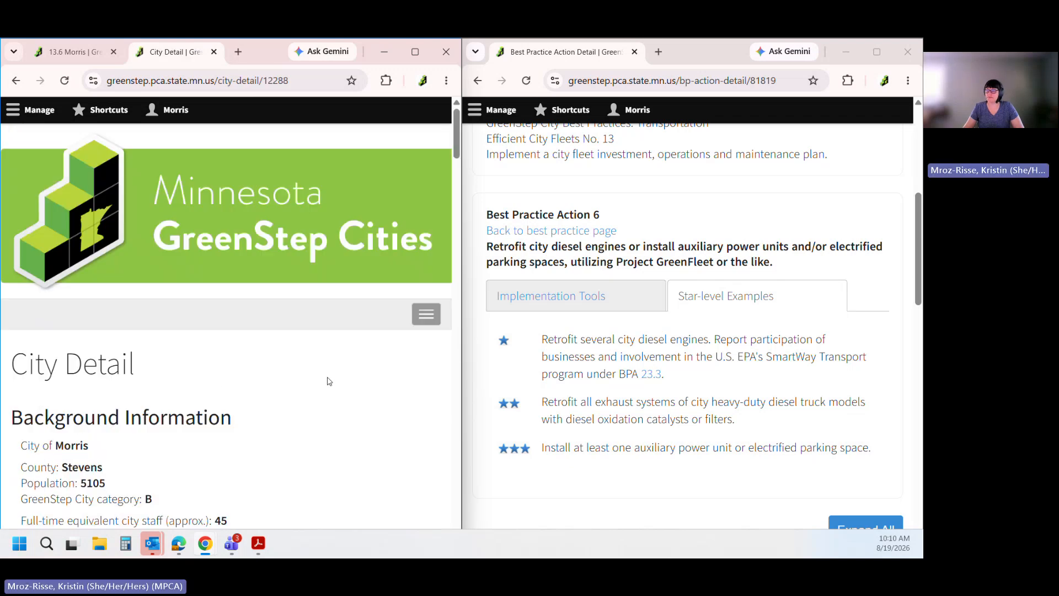
left_click(416, 52)
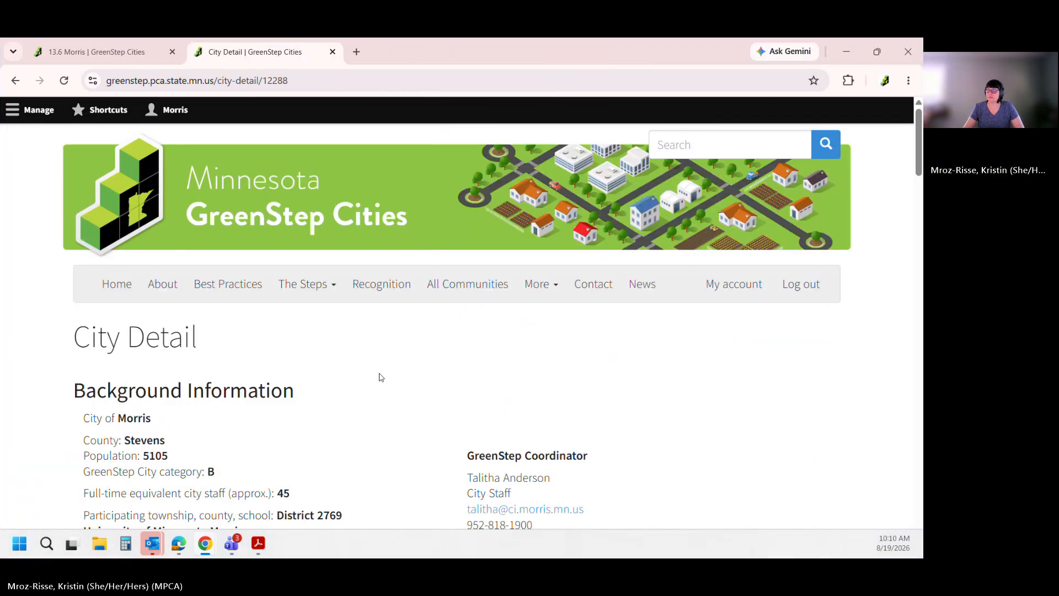
scroll(430, 397, "down", 10)
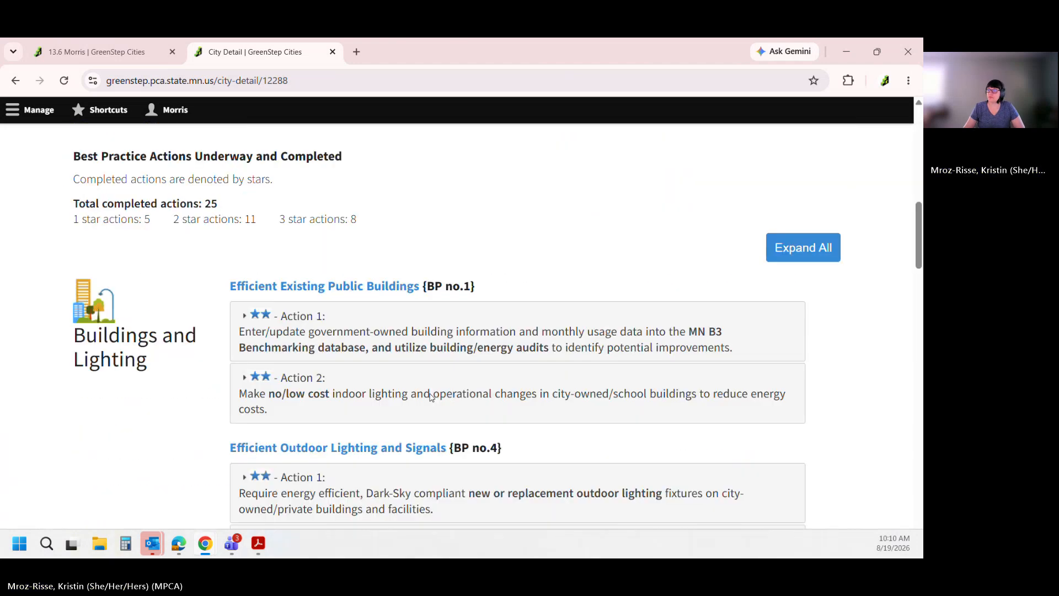
scroll(431, 397, "down", 12)
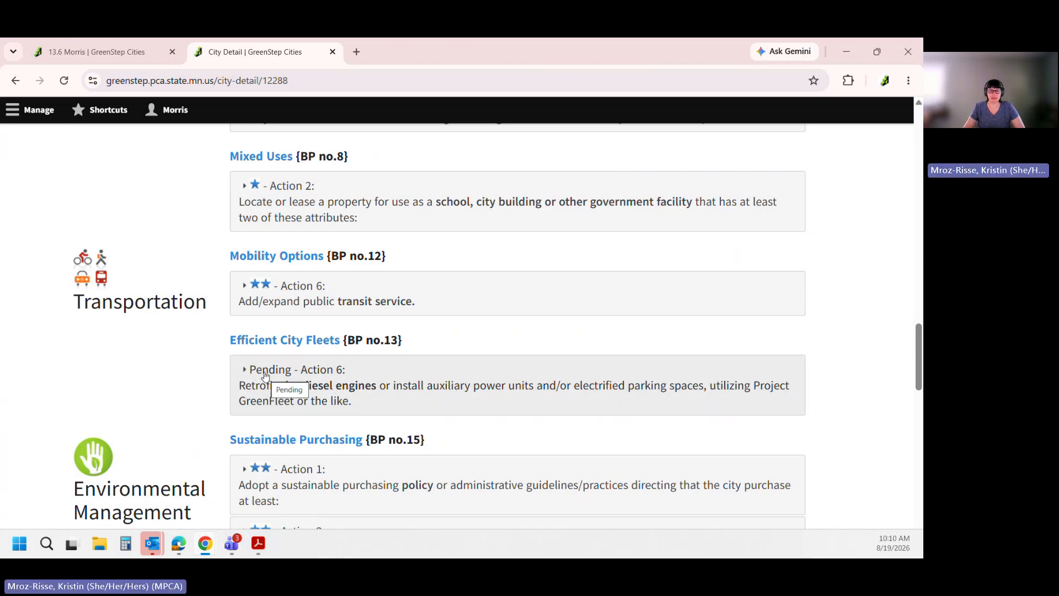
left_click(299, 390)
scroll(343, 411, "down", 3)
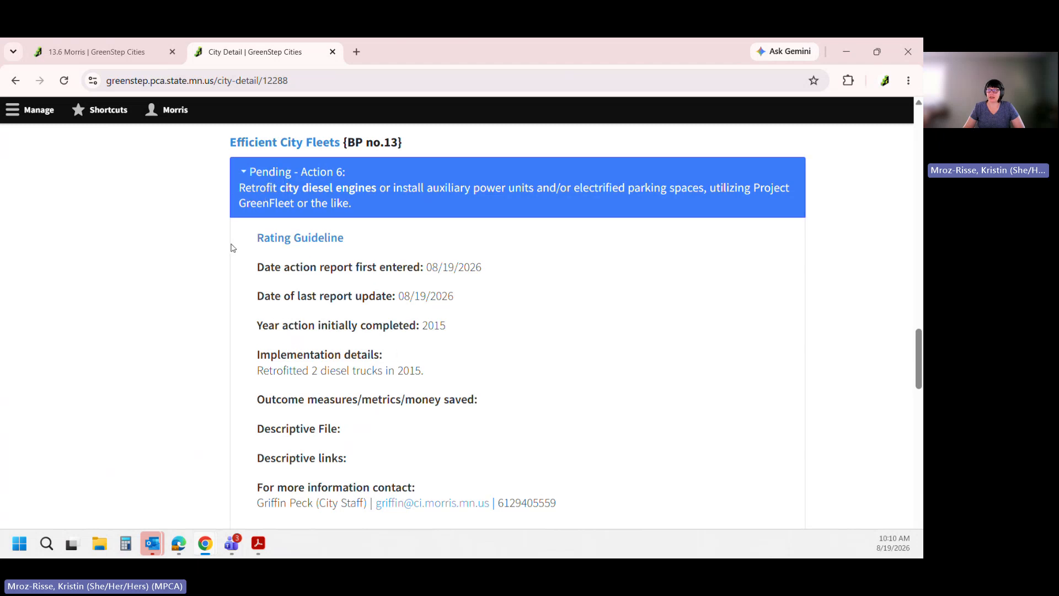
scroll(232, 259, "up", 3)
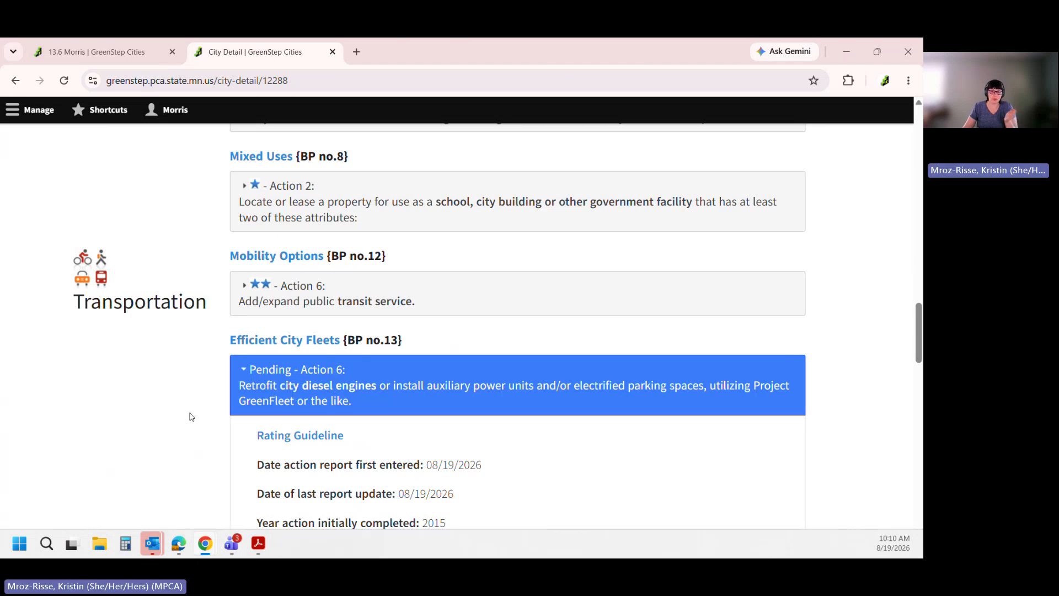
scroll(192, 417, "down", 1)
scroll(190, 417, "down", 4)
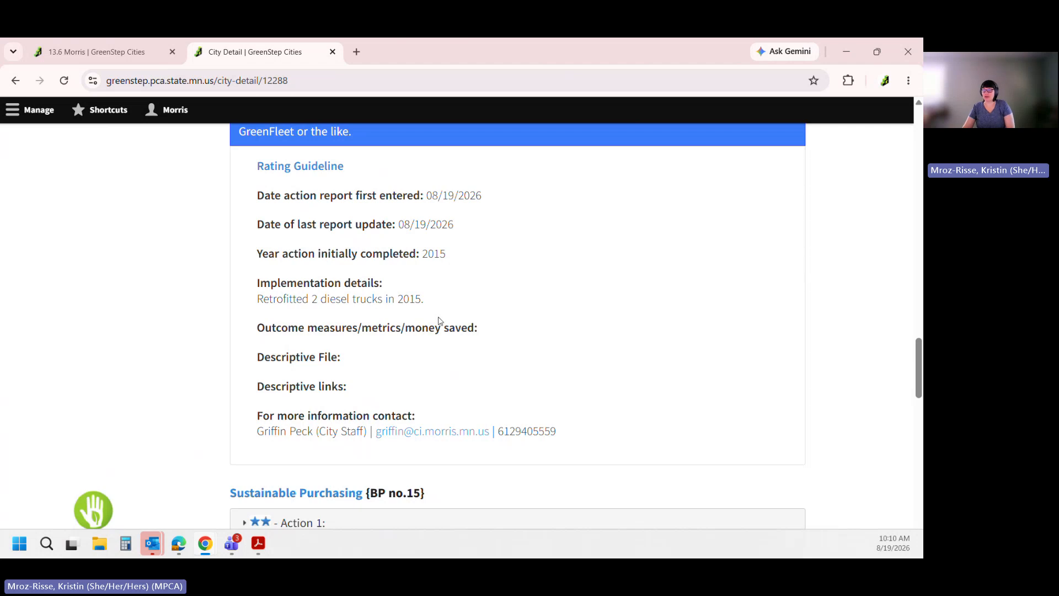
scroll(440, 321, "up", 1)
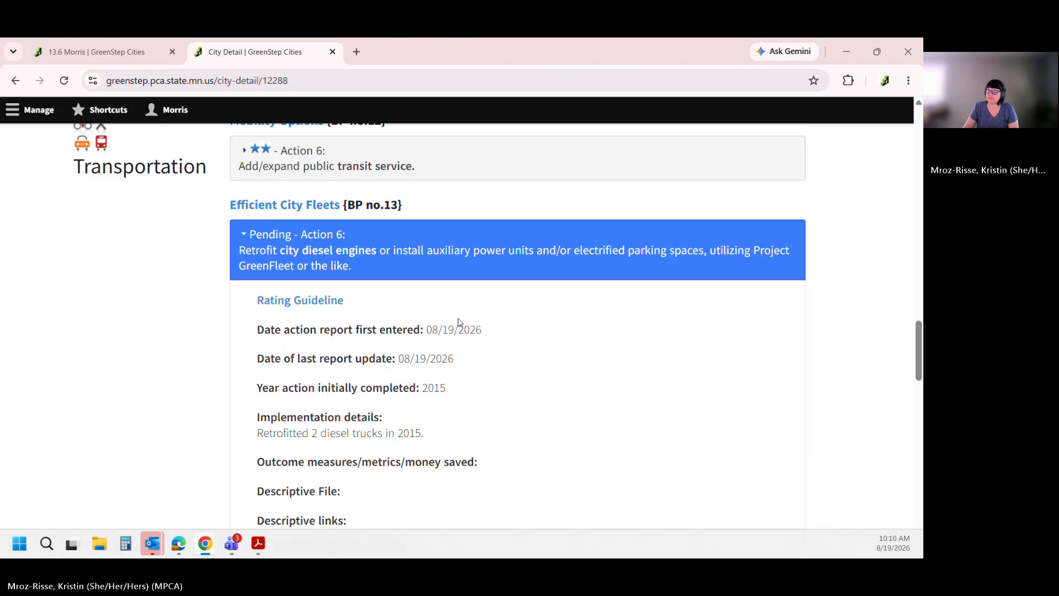
scroll(460, 323, "up", 1)
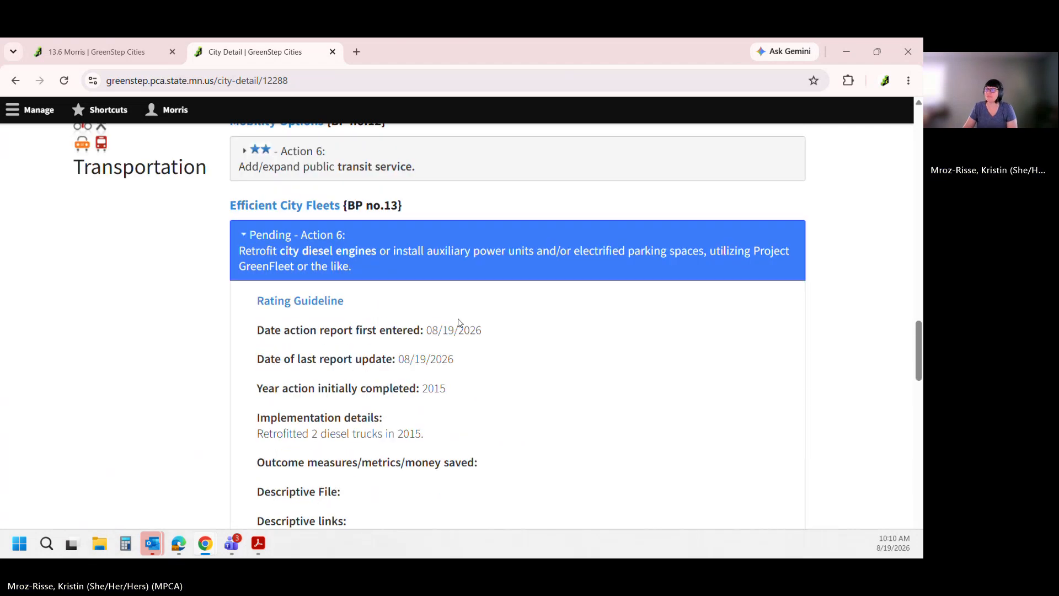
Go through the Morris profile's action report list to reopen the 13.6 Morris report
left_click(120, 49)
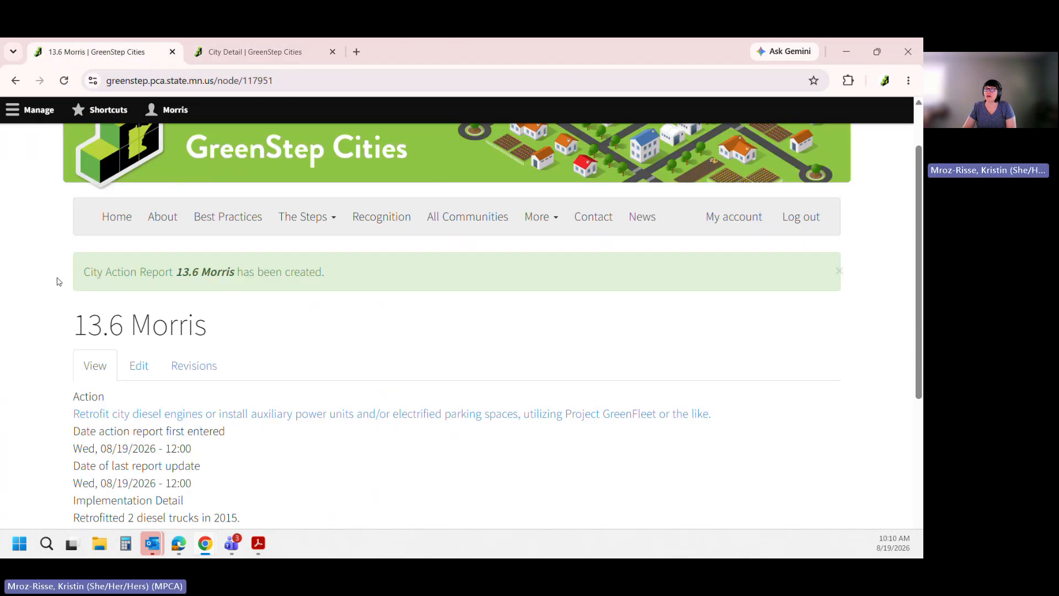
left_click(171, 111)
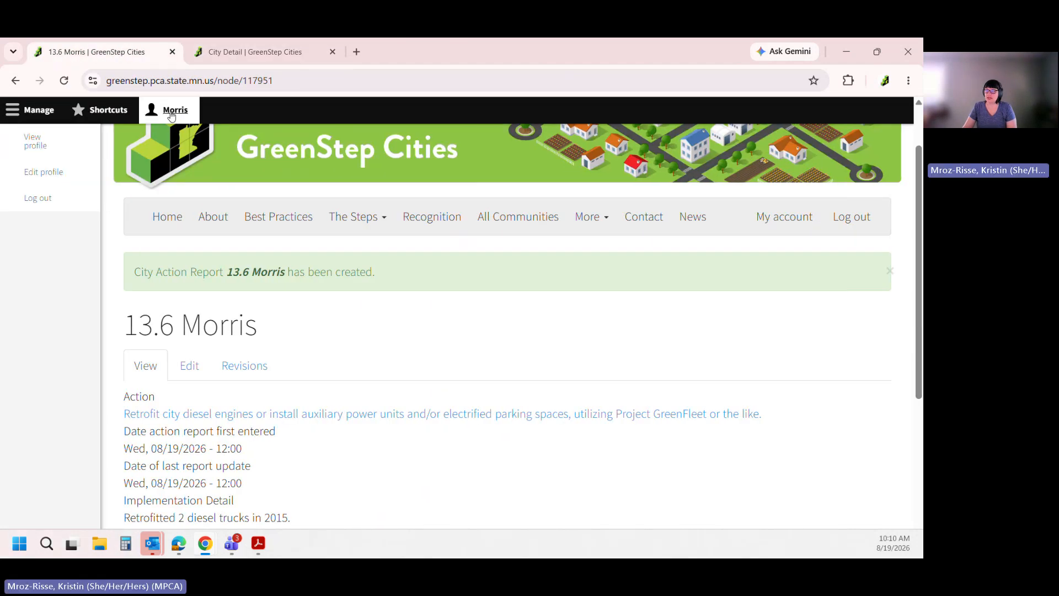
left_click(31, 146)
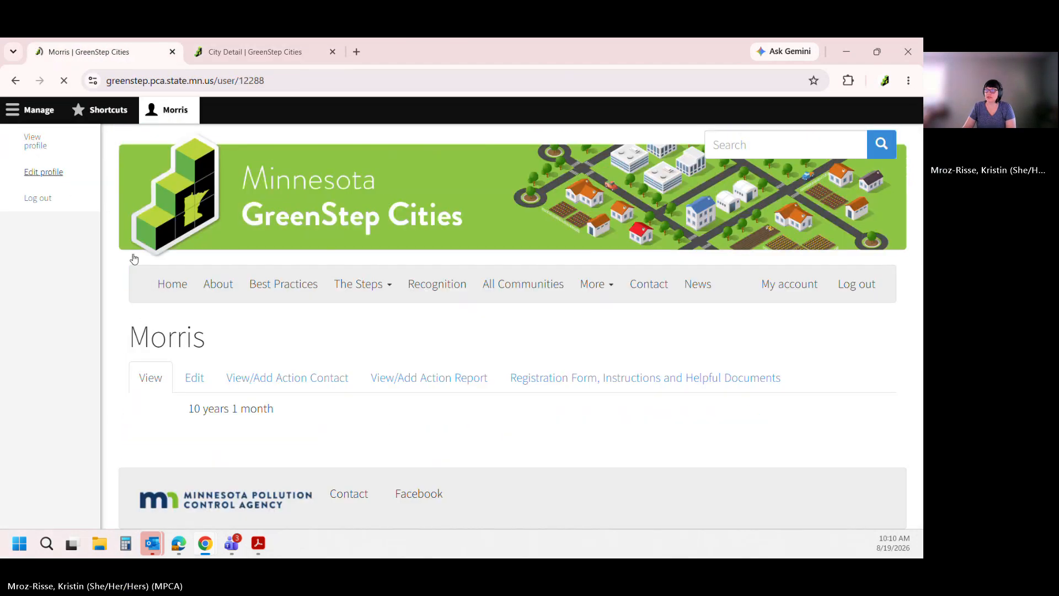
left_click(31, 118)
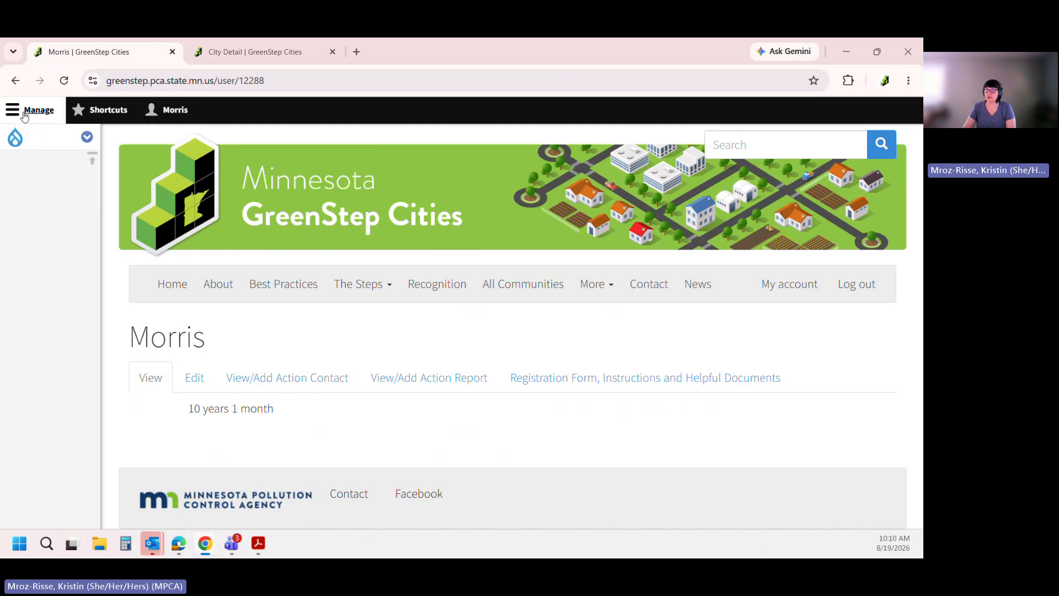
left_click(379, 387)
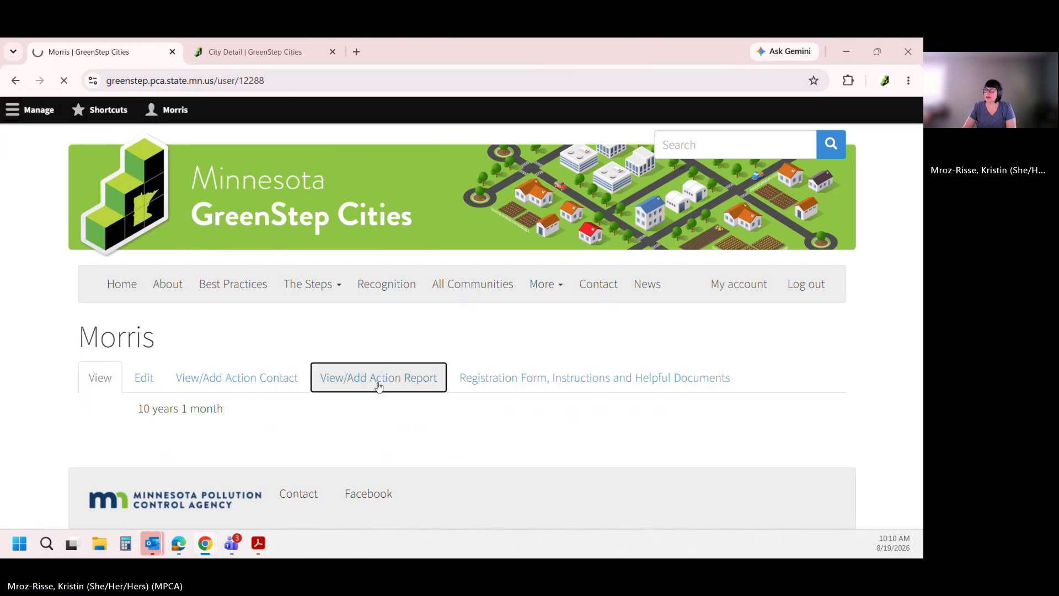
scroll(378, 386, "down", 5)
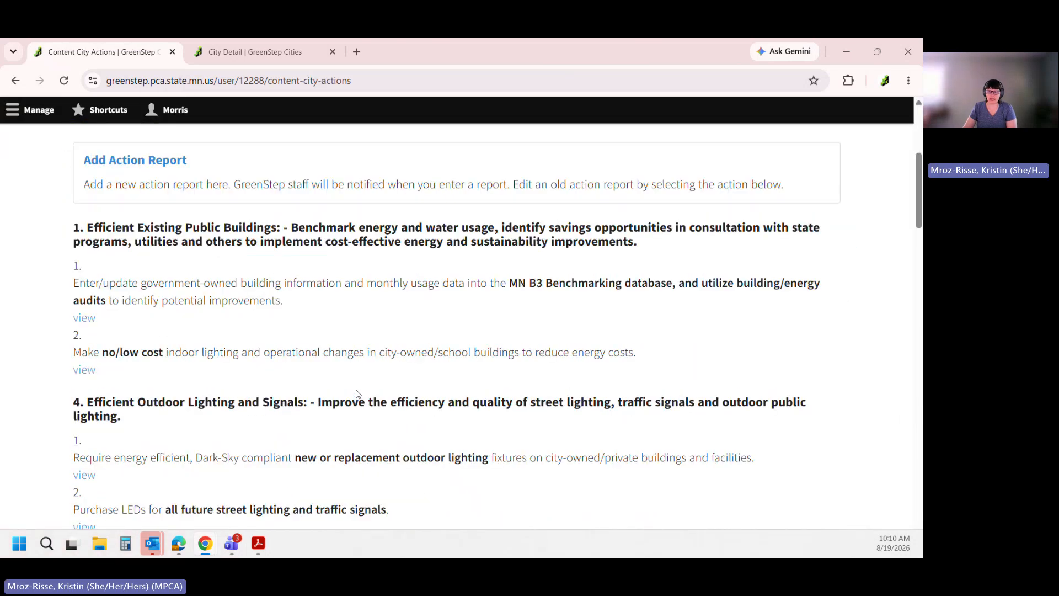
scroll(356, 394, "down", 1)
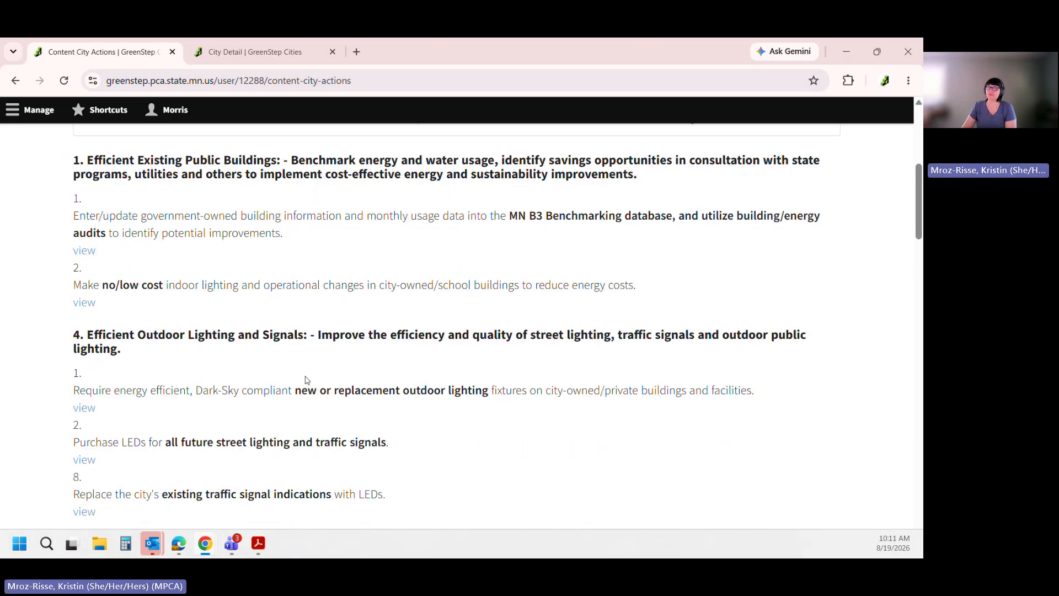
scroll(248, 363, "down", 3)
scroll(187, 364, "down", 9)
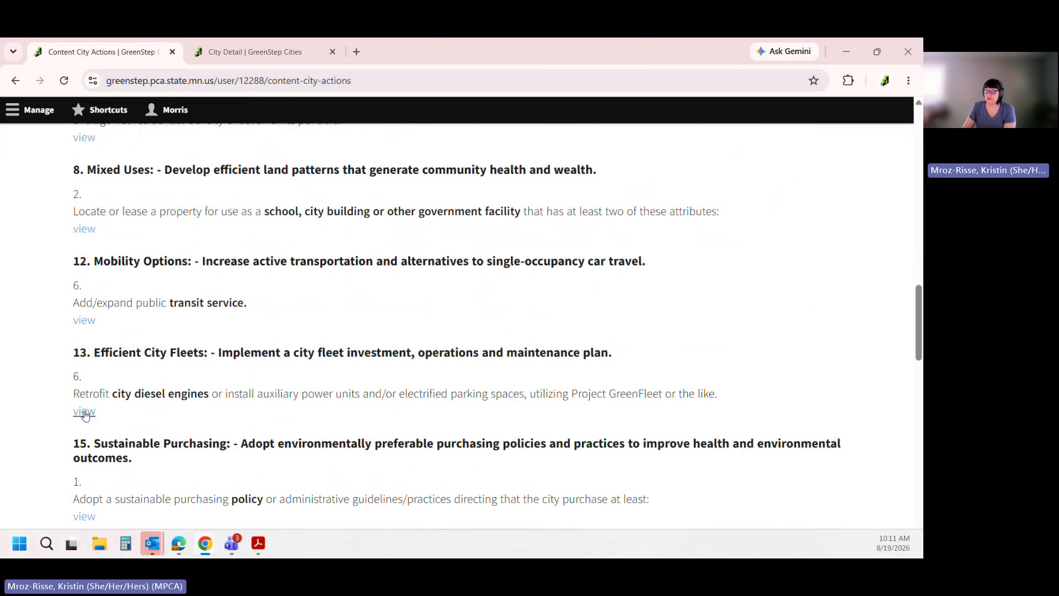
left_click(85, 413)
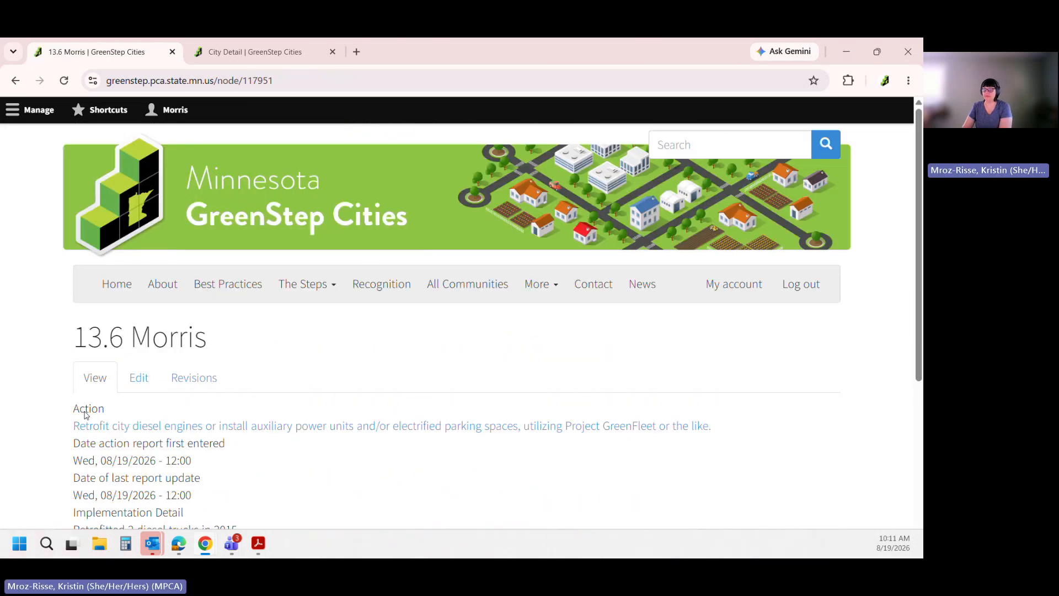
scroll(138, 390, "down", 3)
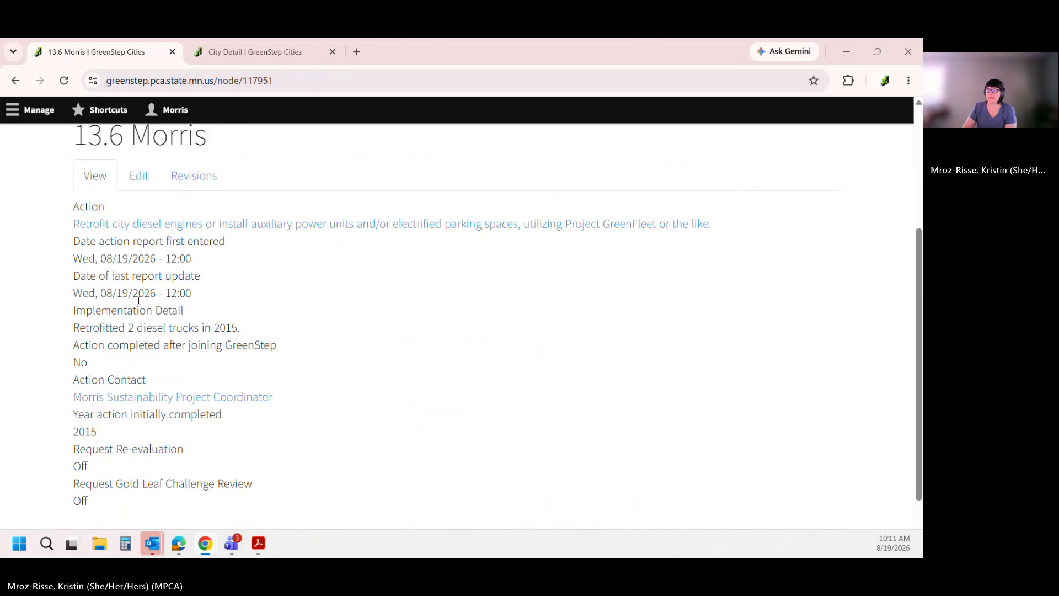
Edit the report and start a new paragraph after the existing Implementation Detail text
left_click(144, 182)
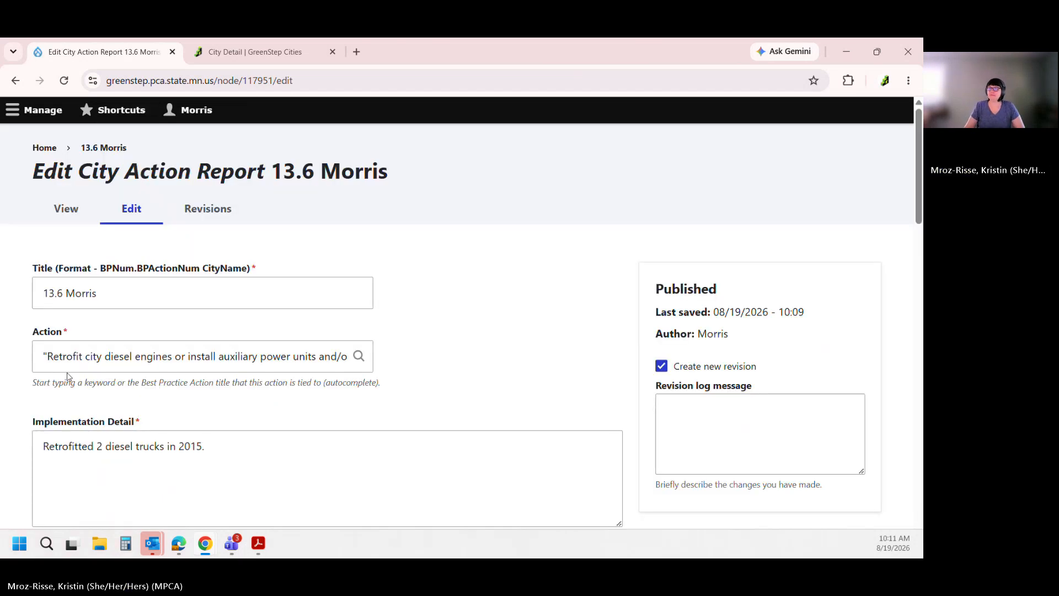
scroll(67, 376, "down", 2)
left_click(235, 311)
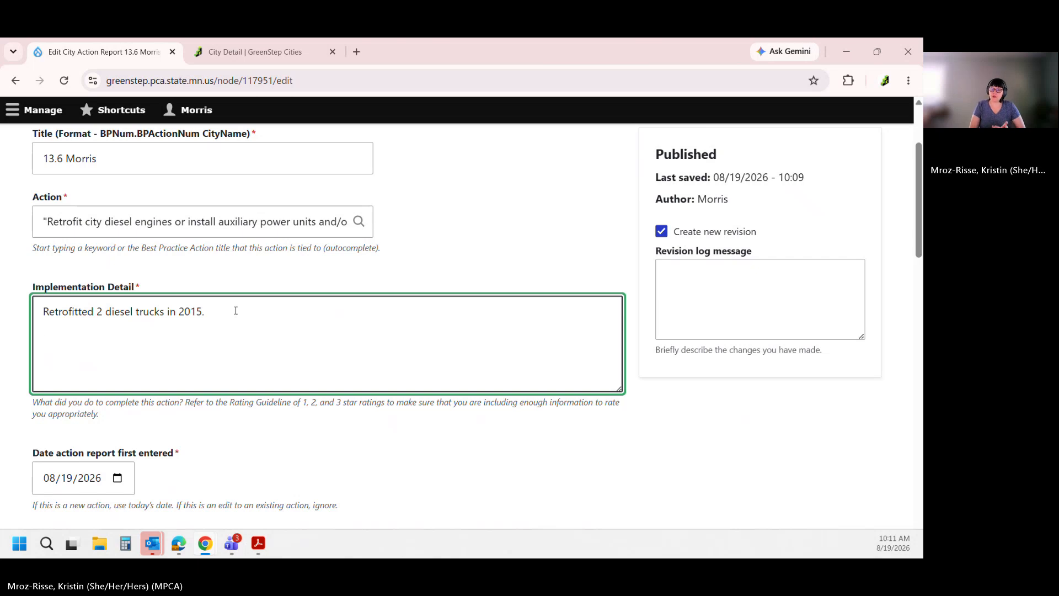
key("Return")
key("Return")
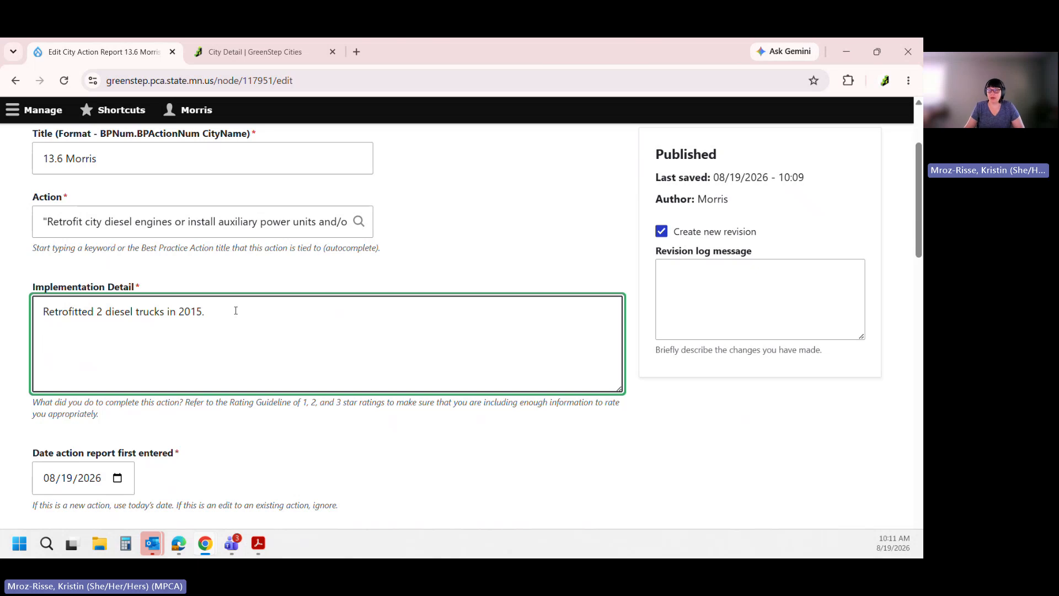
key("ctrl+a")
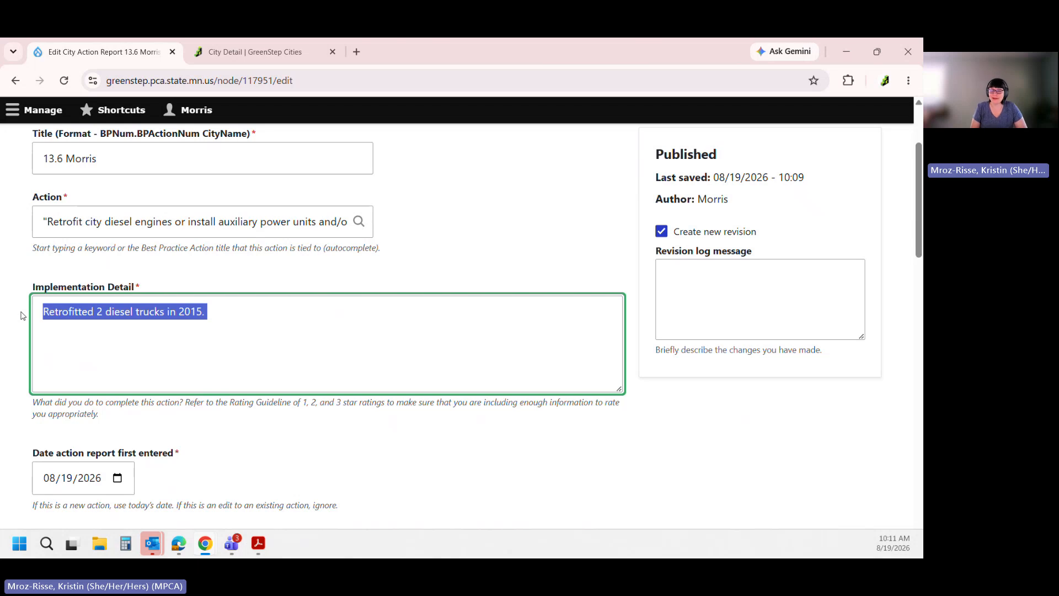
key("BackSpace")
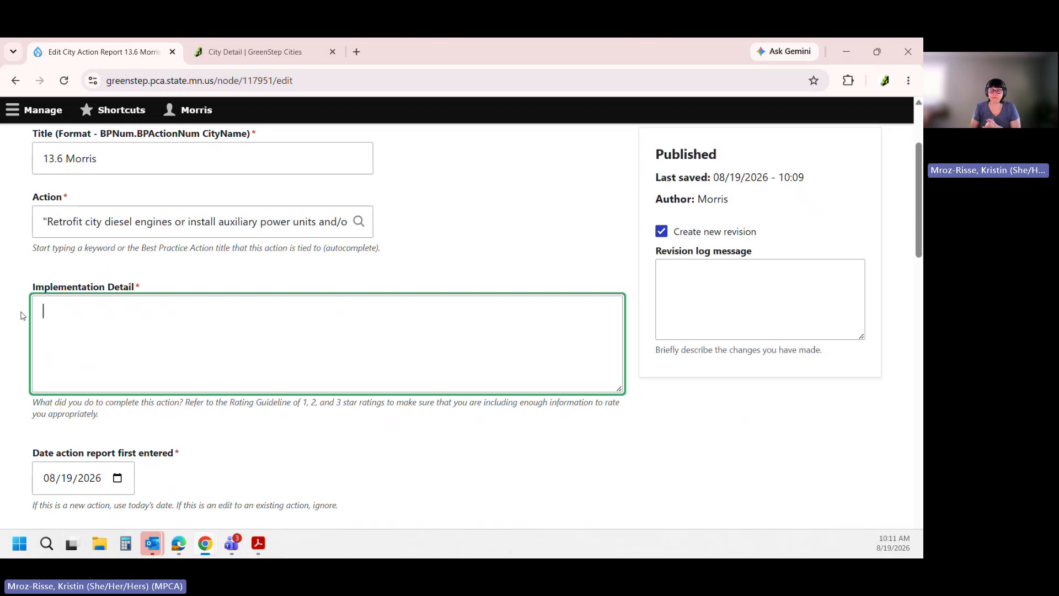
key("ctrl+z")
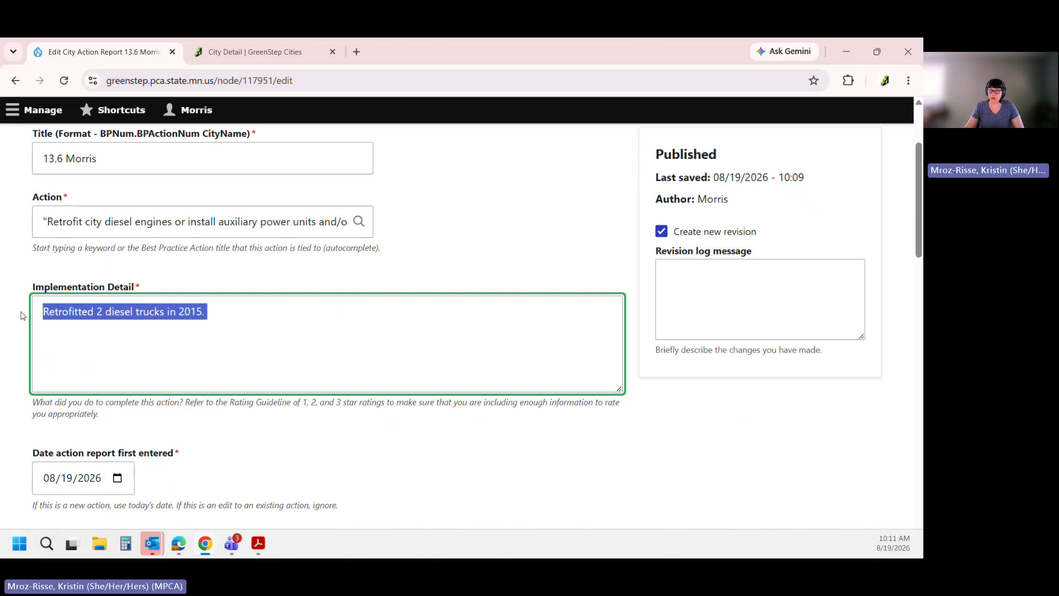
left_click(241, 313)
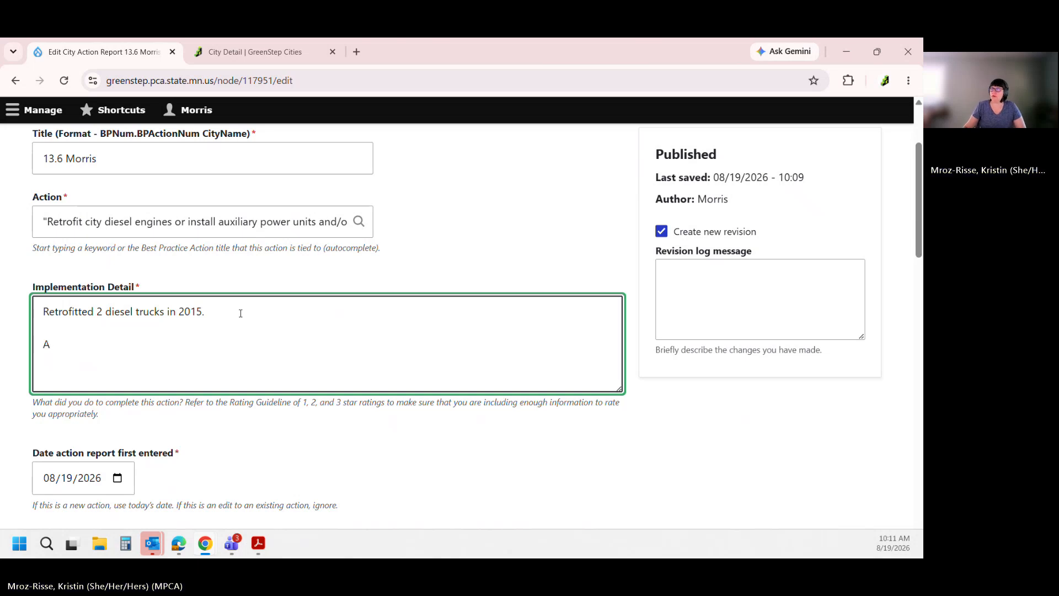
Add 'Installed an auxiliary power unit on one truck in 2026.', correcting 'auxillary' via spelling suggestion
key("super+Left")
type("A")
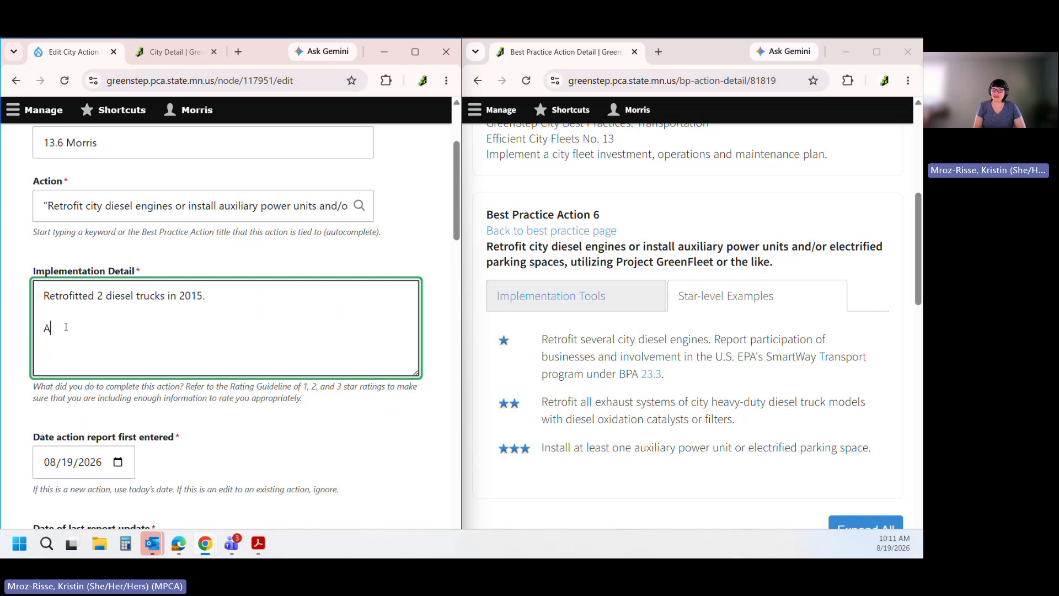
key("BackSpace")
type("Installed an ")
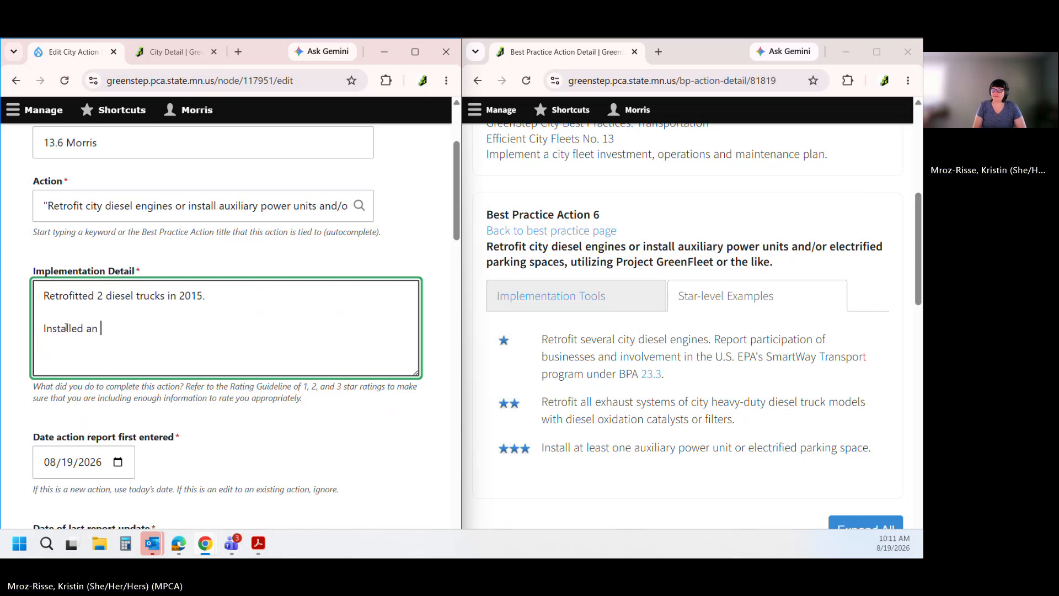
type("auxillary power unit")
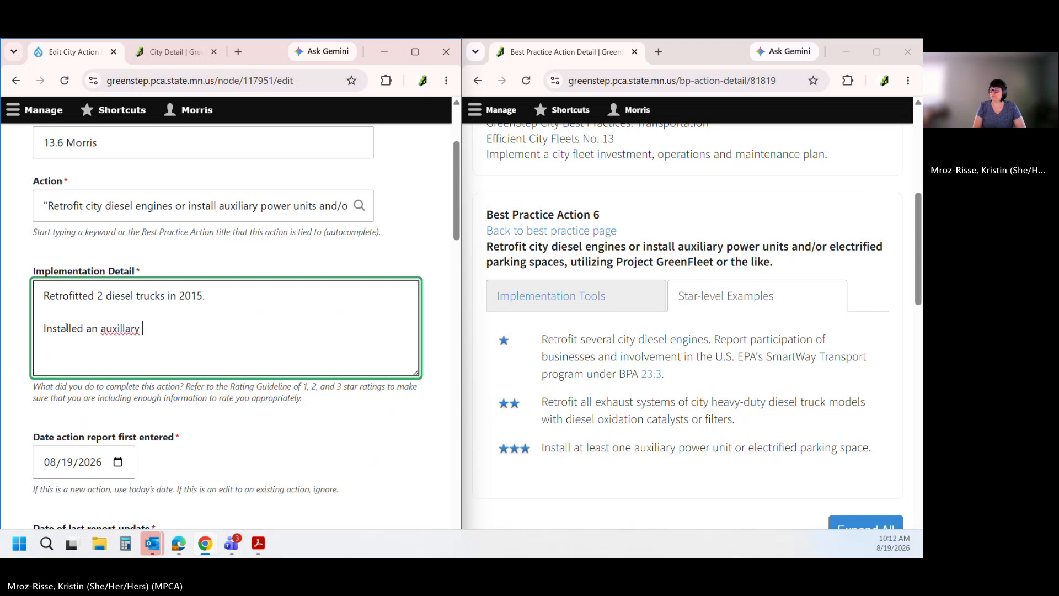
right_click(118, 328)
left_click(154, 239)
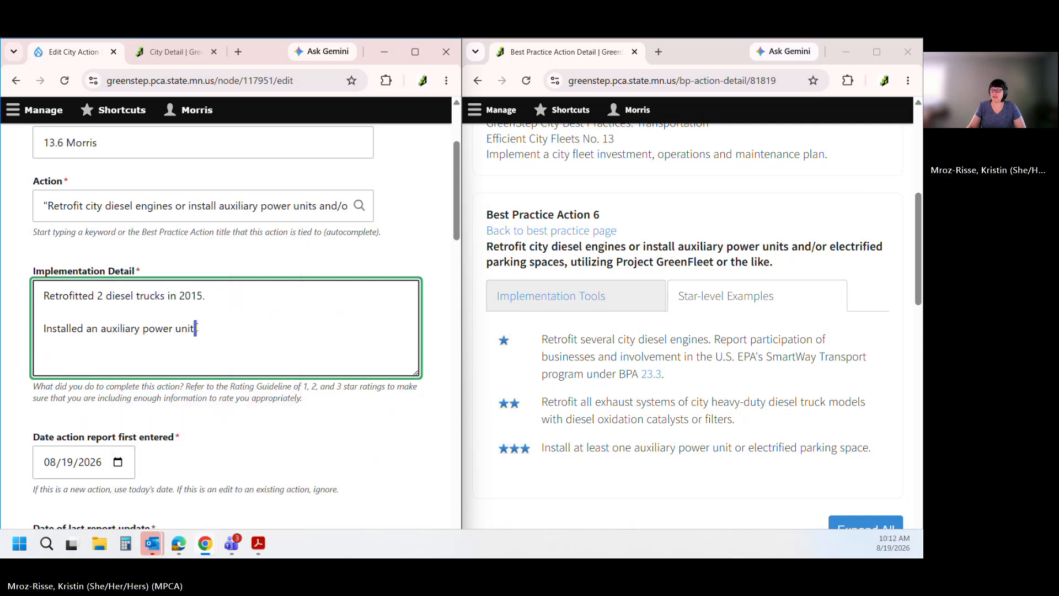
left_click(197, 328)
type("on one ")
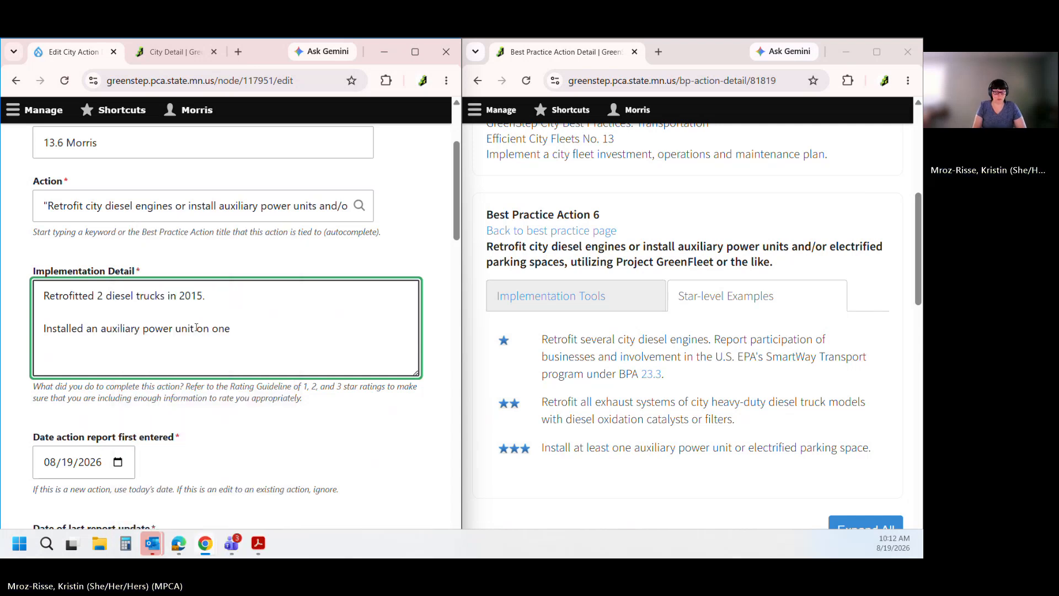
type("truck in 2026.")
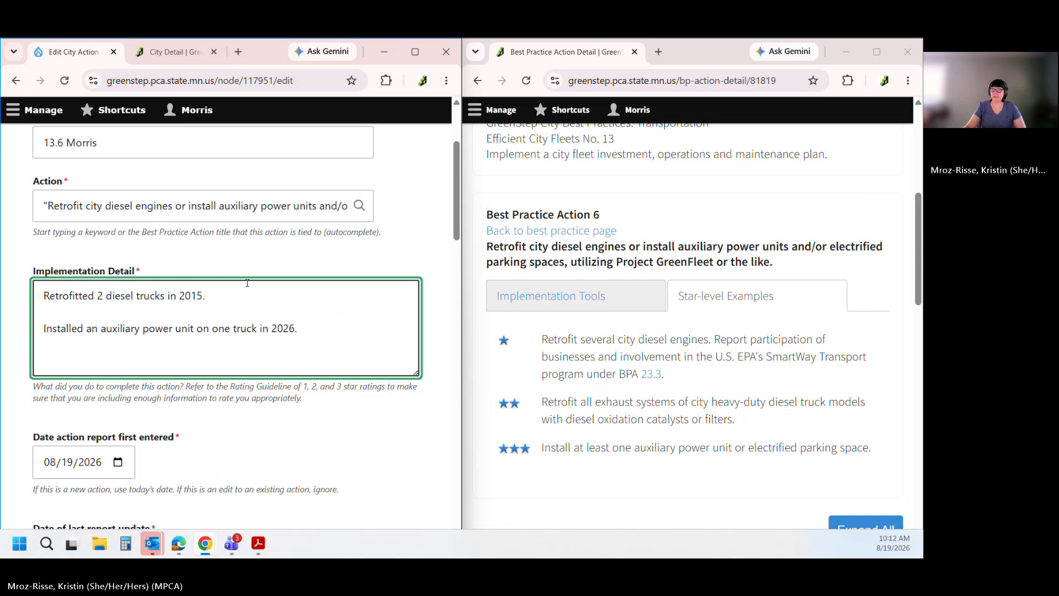
left_click(287, 249)
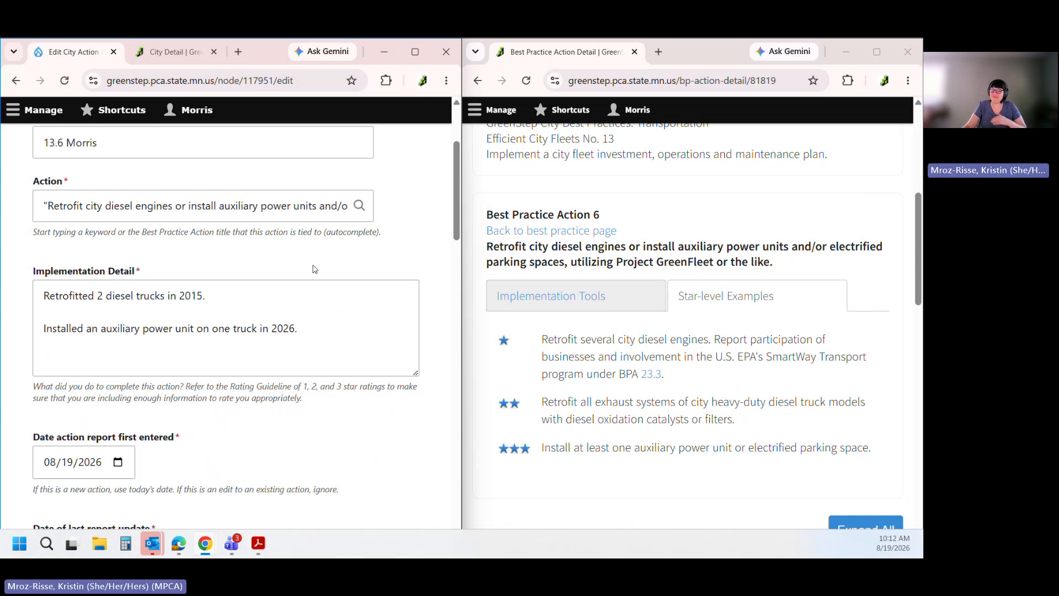
left_click(302, 338)
Pick 2022, June, 19 in the first-entered date calendar, leaving last update at 08/19/2026
scroll(309, 328, "down", 1)
scroll(308, 328, "down", 1)
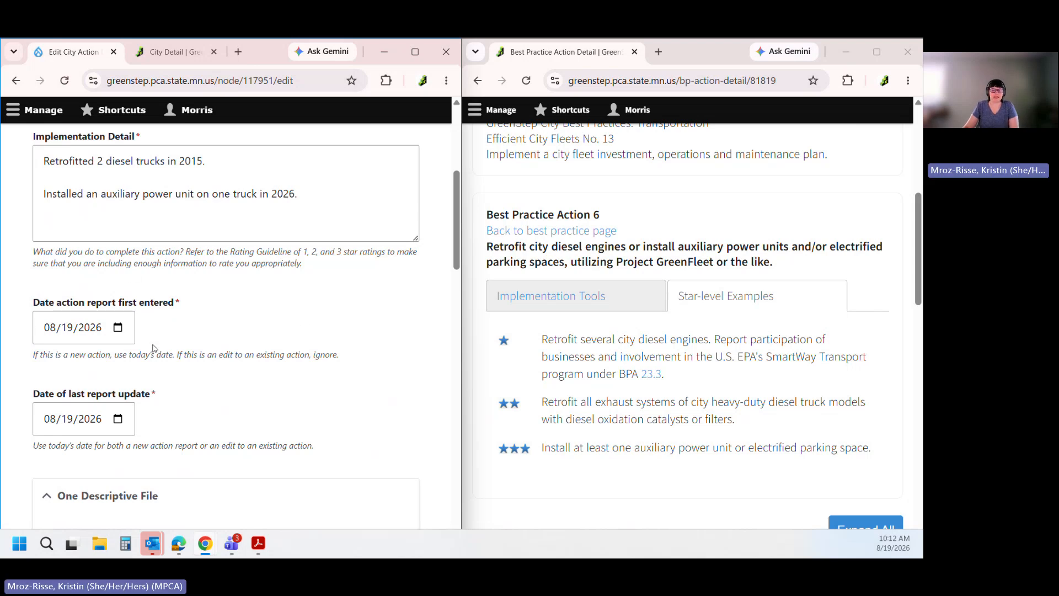
scroll(153, 348, "down", 1)
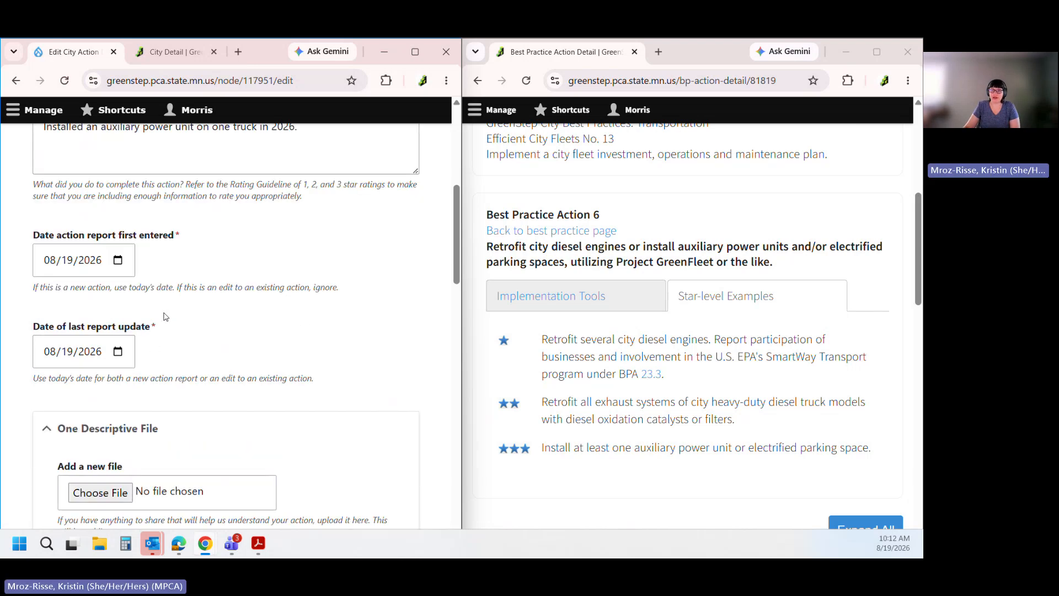
left_click(117, 353)
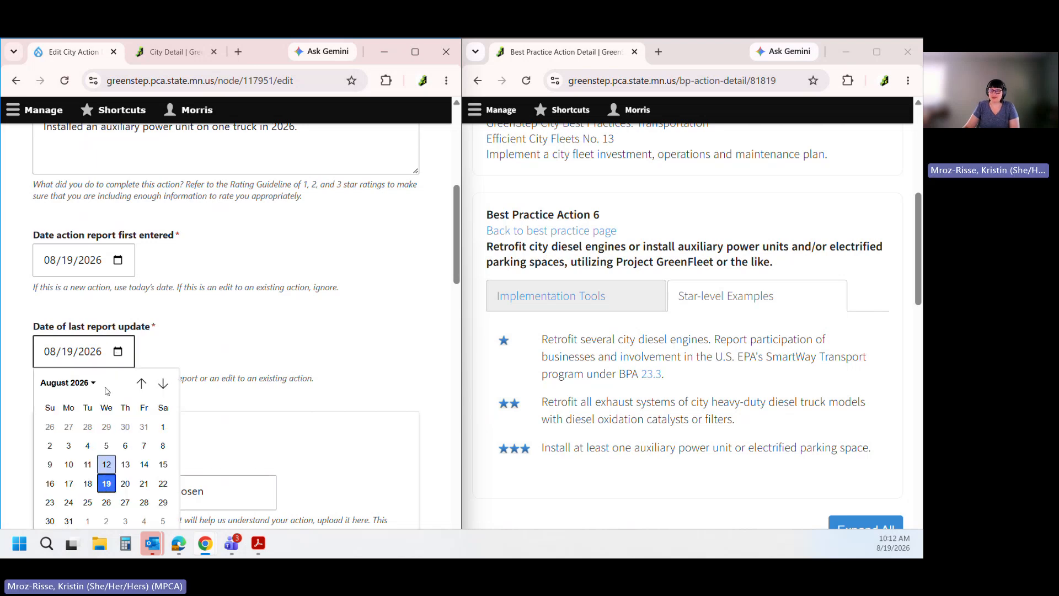
left_click(118, 262)
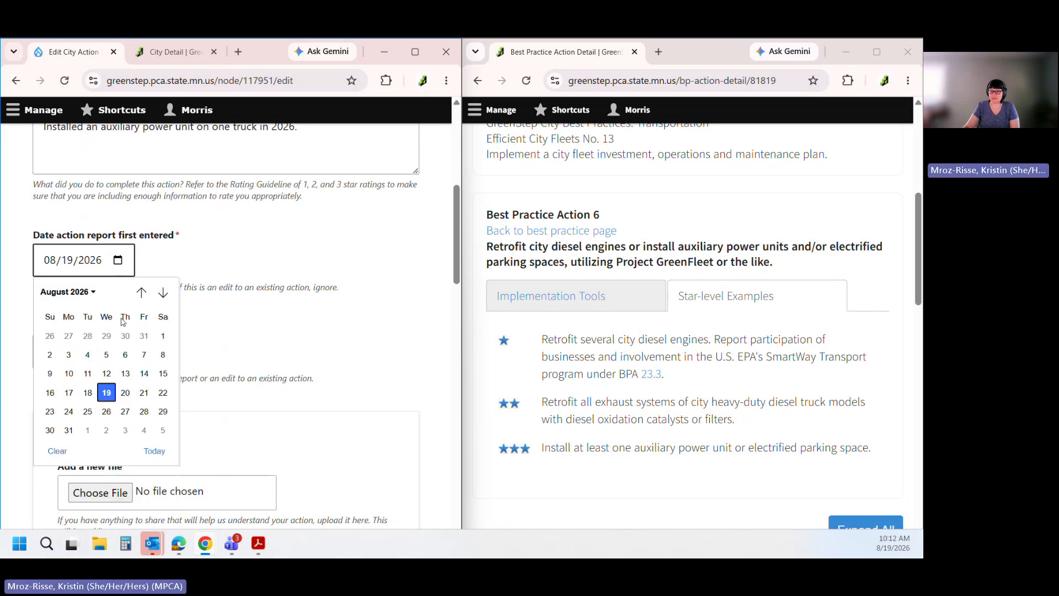
left_click(67, 294)
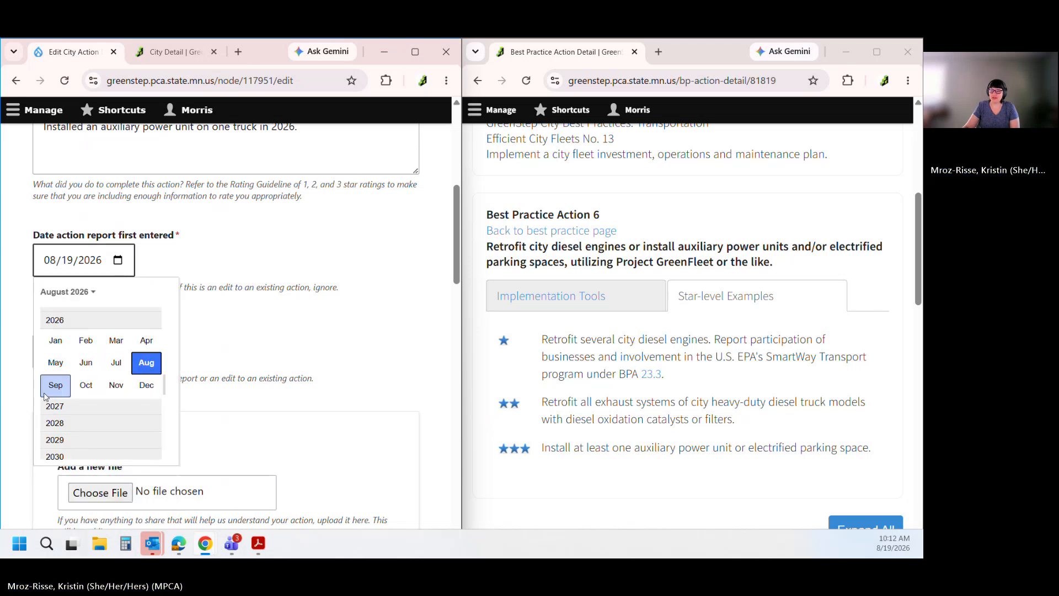
scroll(72, 331, "up", 1)
scroll(68, 331, "up", 2)
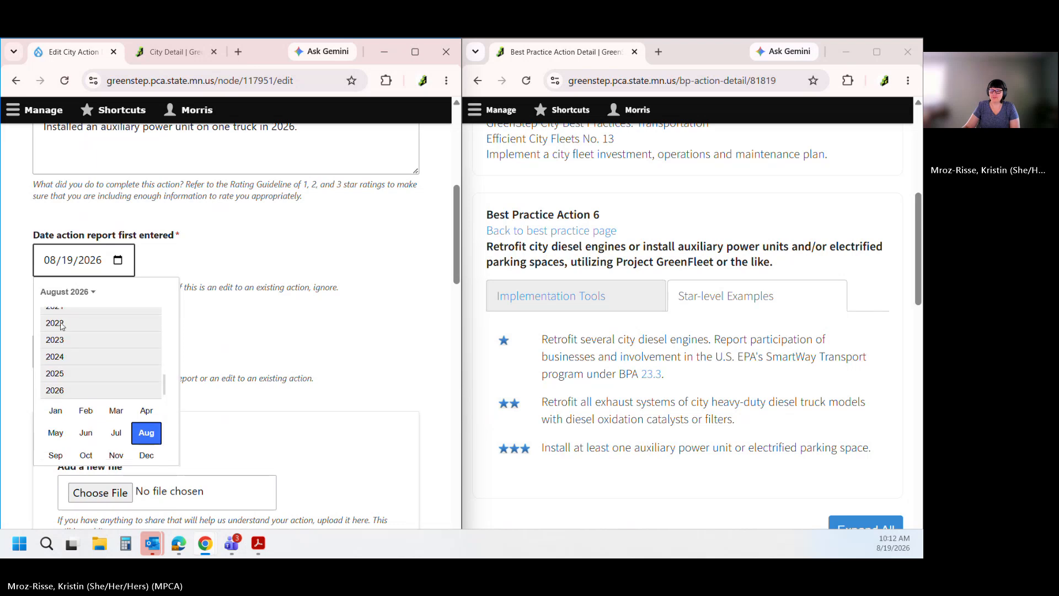
left_click(63, 325)
left_click(86, 355)
left_click(47, 386)
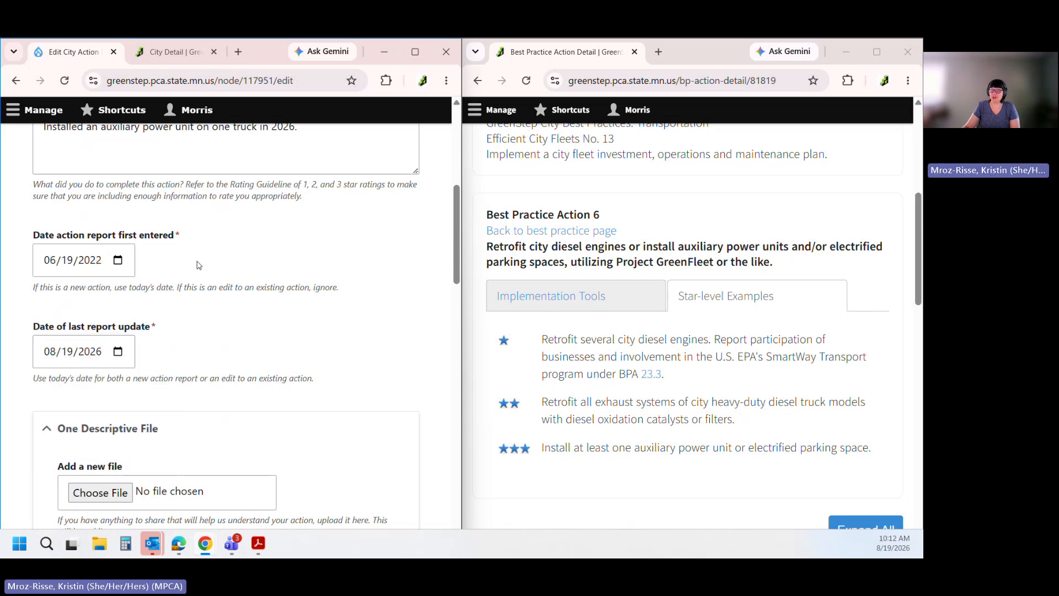
left_click(69, 359)
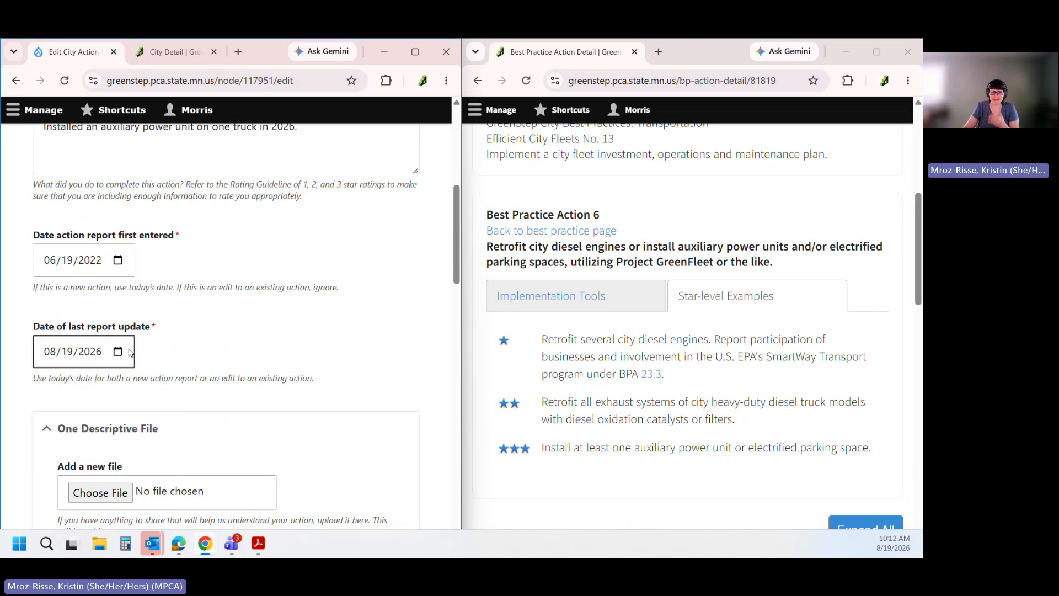
left_click(213, 333)
scroll(215, 331, "down", 4)
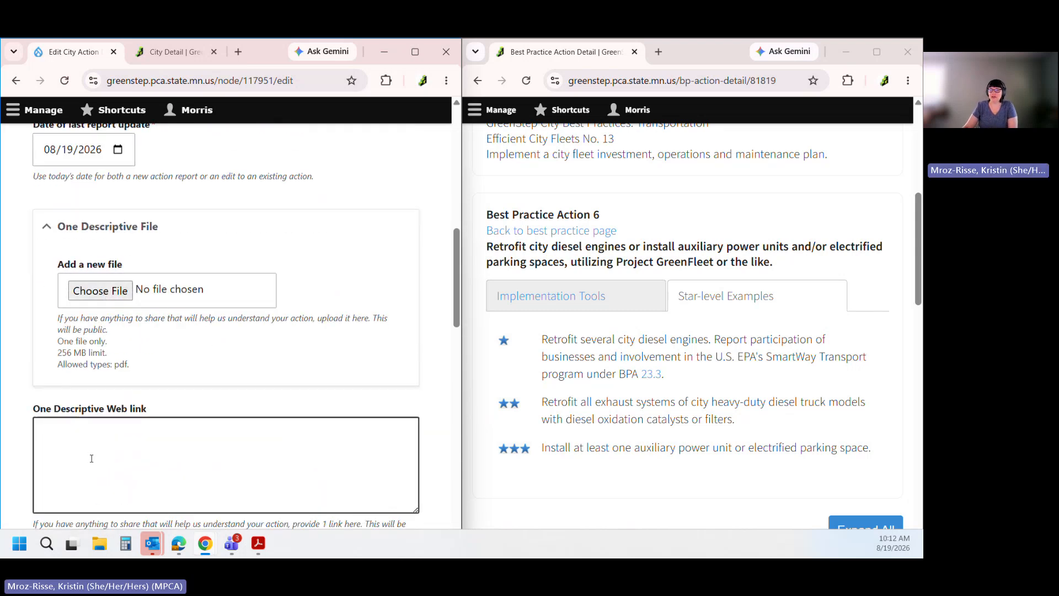
Replace the Action Contact with a staff person chosen by typing their first name
scroll(88, 386, "down", 5)
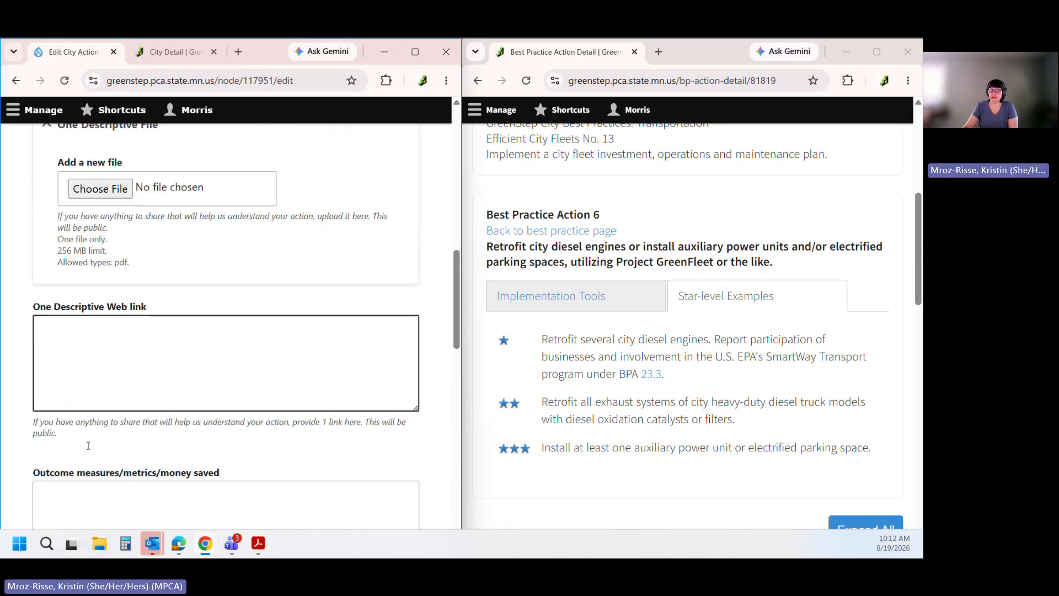
scroll(85, 394, "down", 5)
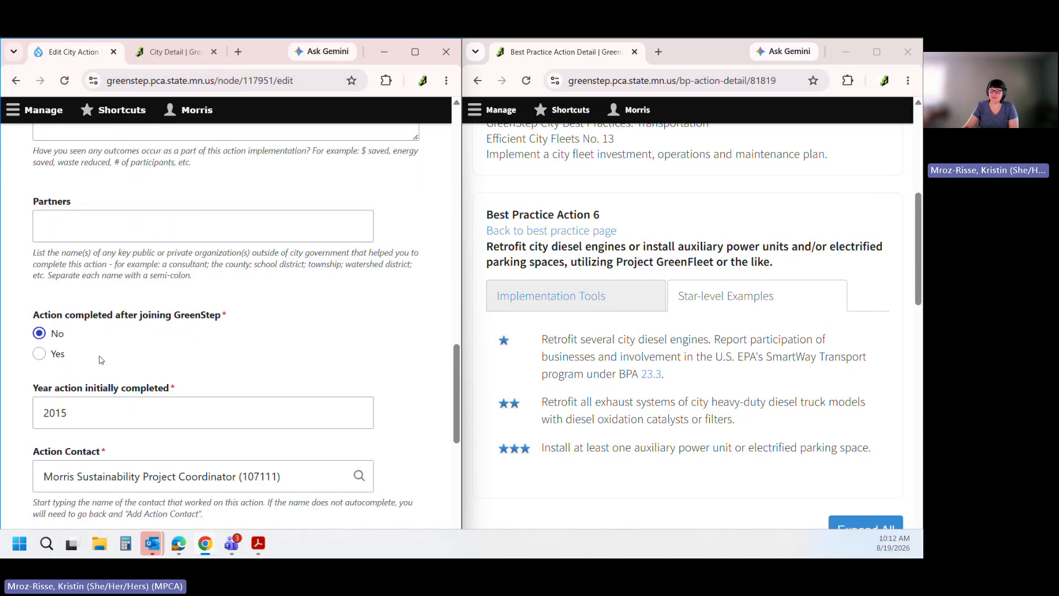
scroll(99, 357, "down", 1)
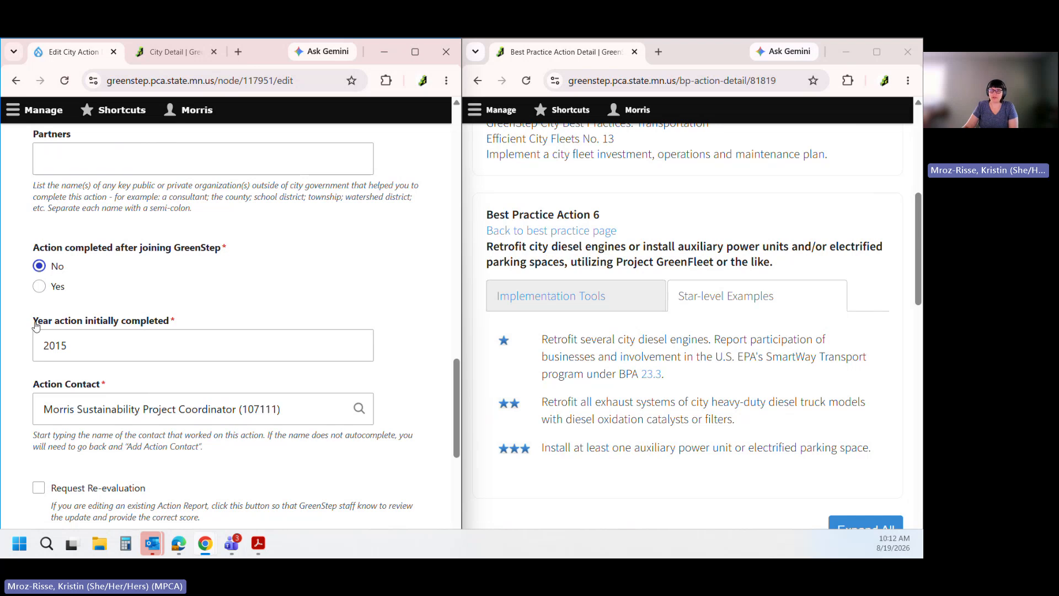
left_click(101, 352)
scroll(100, 349, "down", 1)
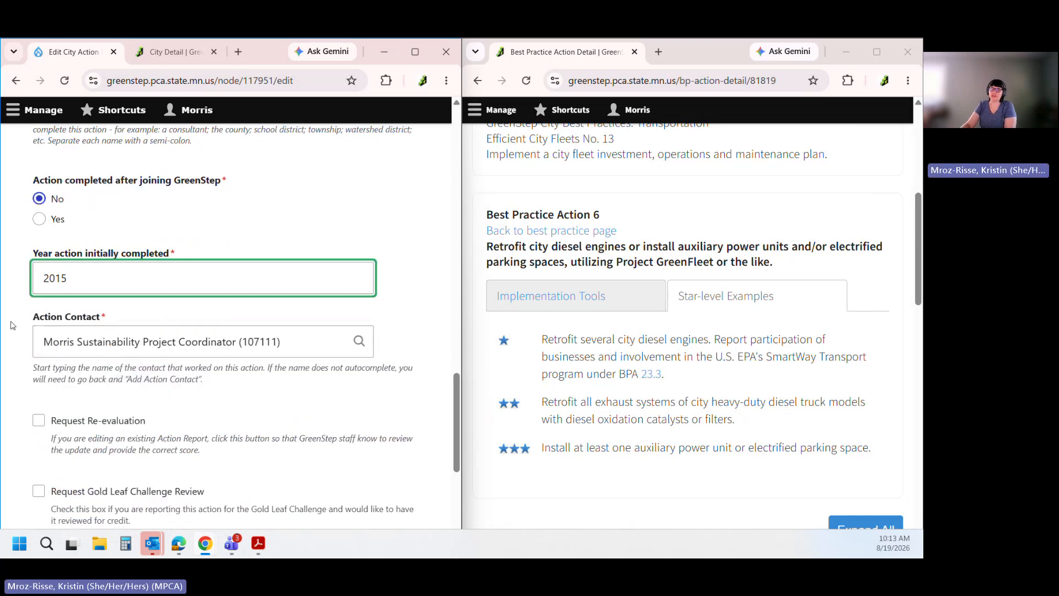
left_click(227, 341)
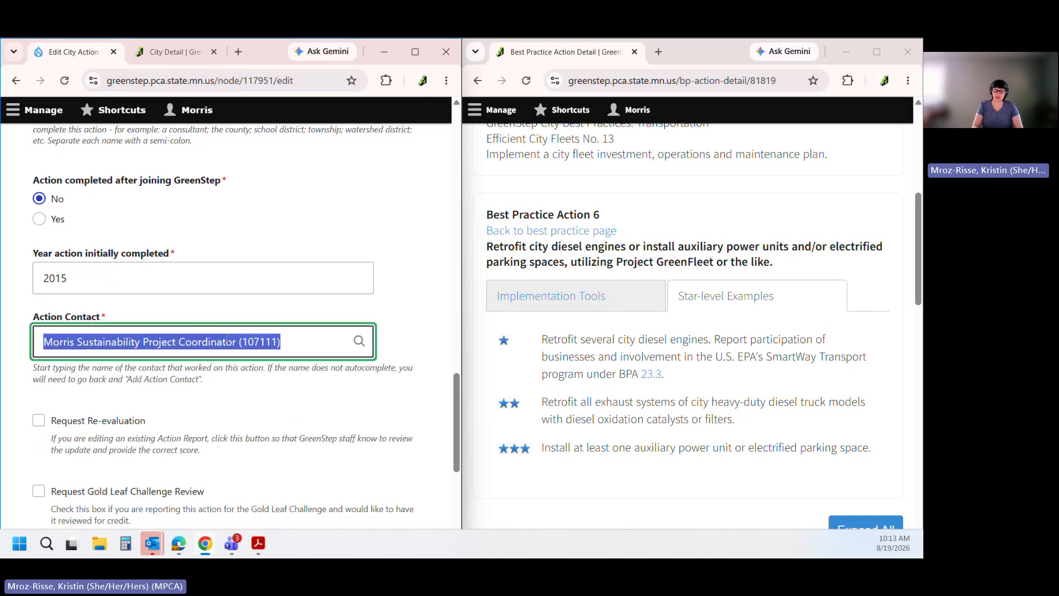
type("kristin")
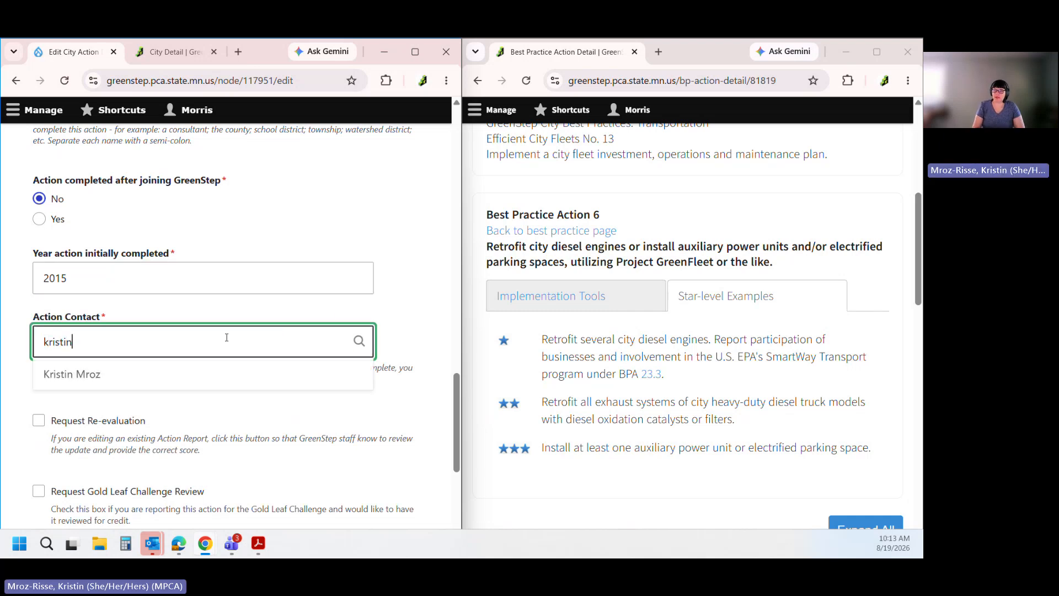
left_click(72, 374)
left_click(22, 380)
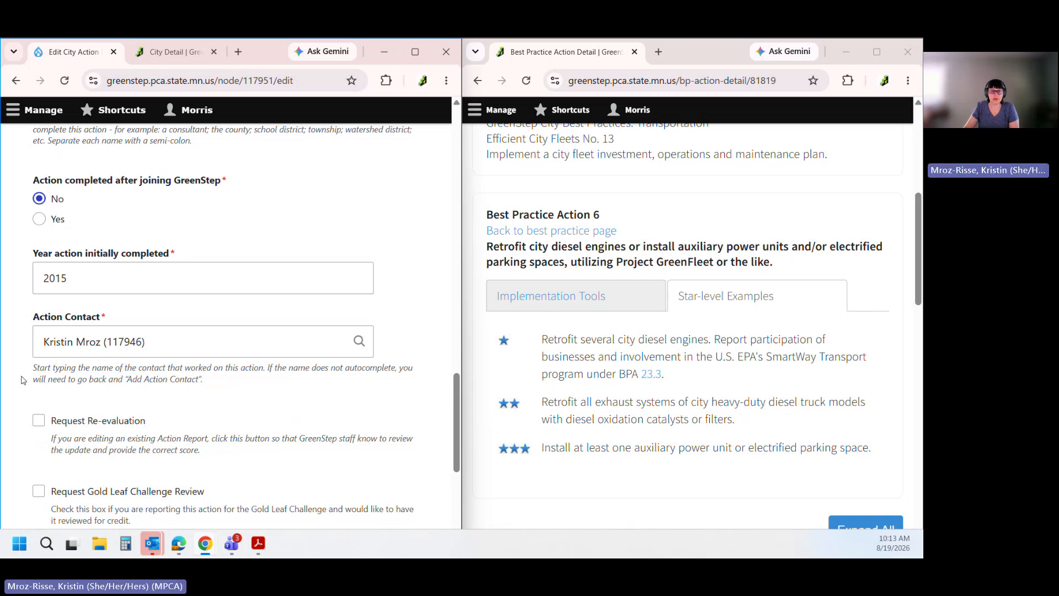
scroll(22, 380, "down", 1)
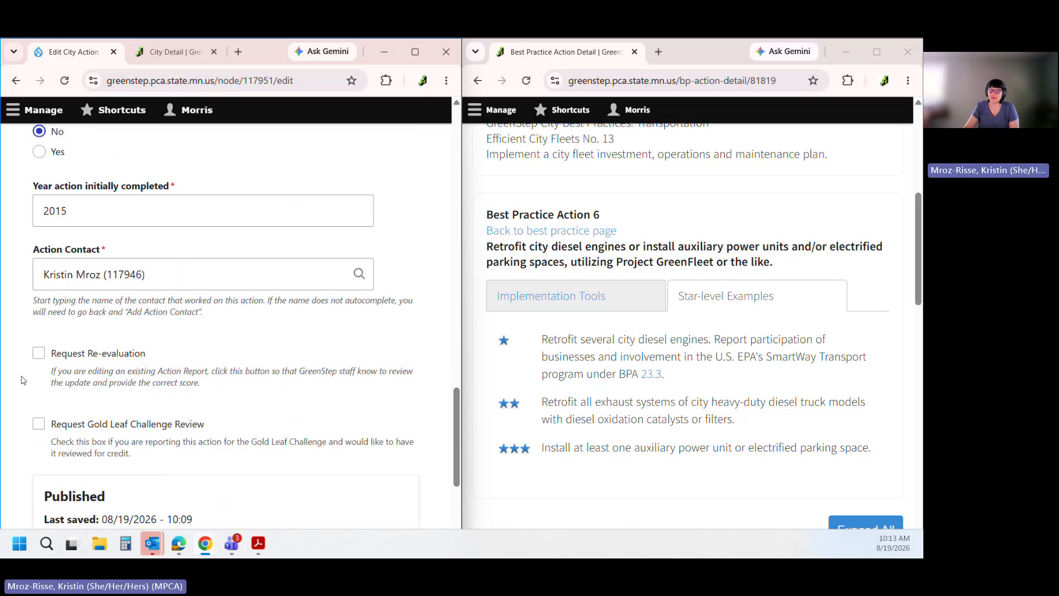
Tick Request Re-evaluation and save the edited 13.6 Morris report
left_click(39, 353)
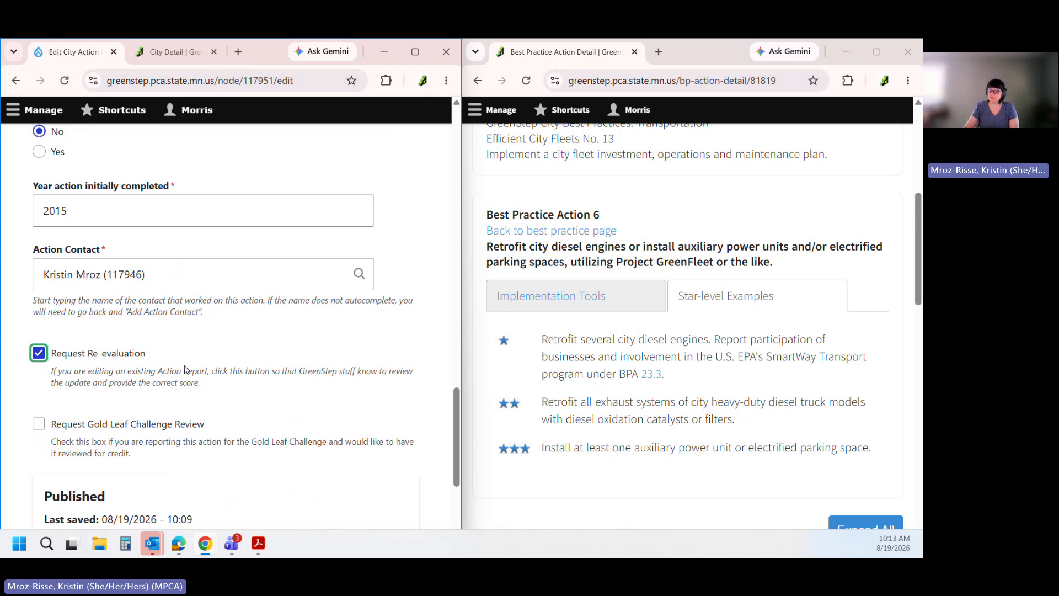
scroll(111, 419, "down", 5)
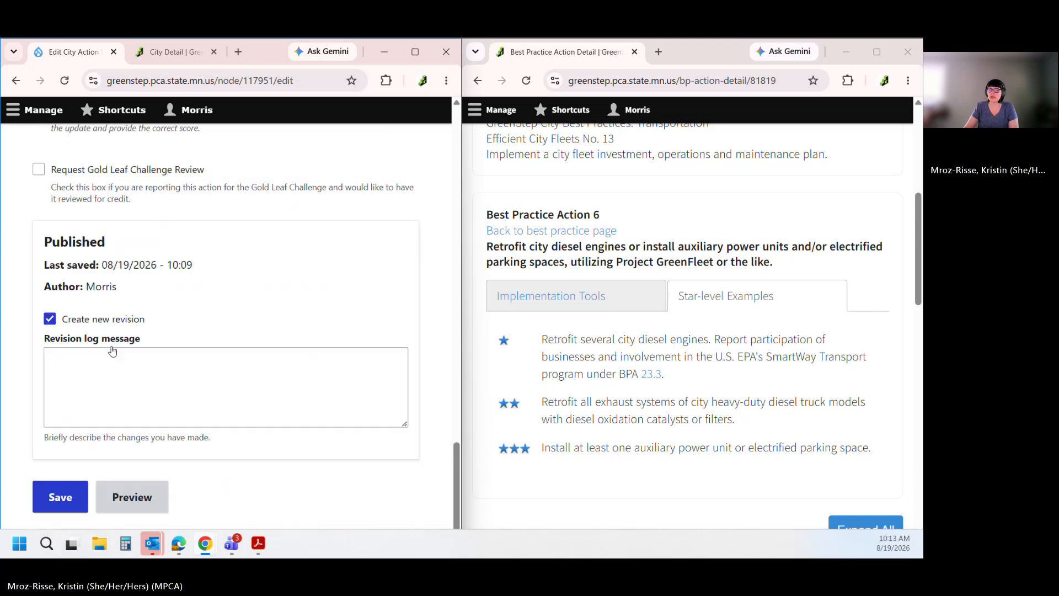
left_click(64, 484)
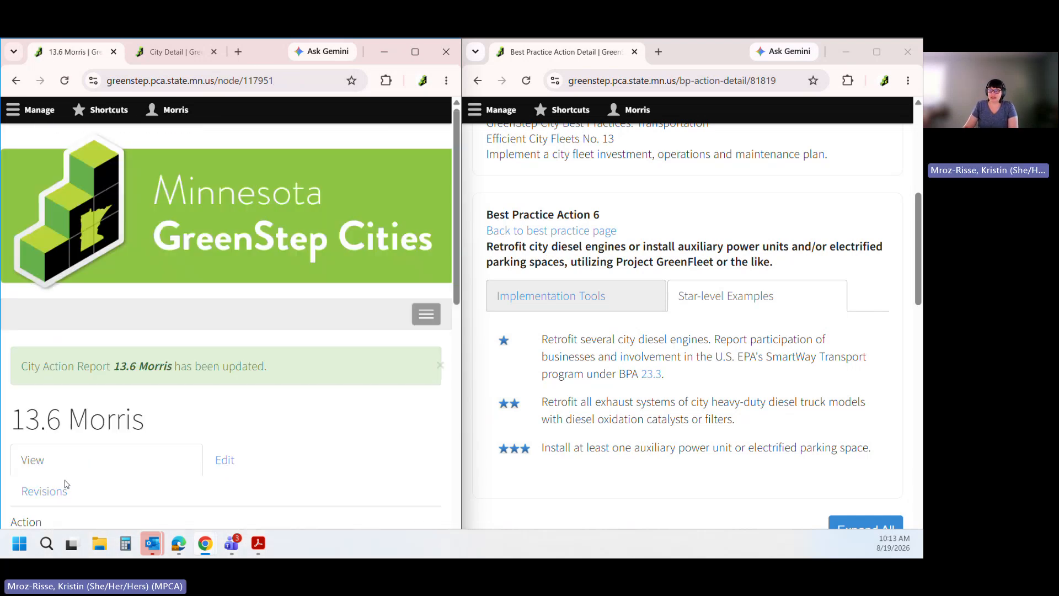
Reload the Morris city page, check Pending Action 6 shows the truck detail, then return to the report
left_click(417, 52)
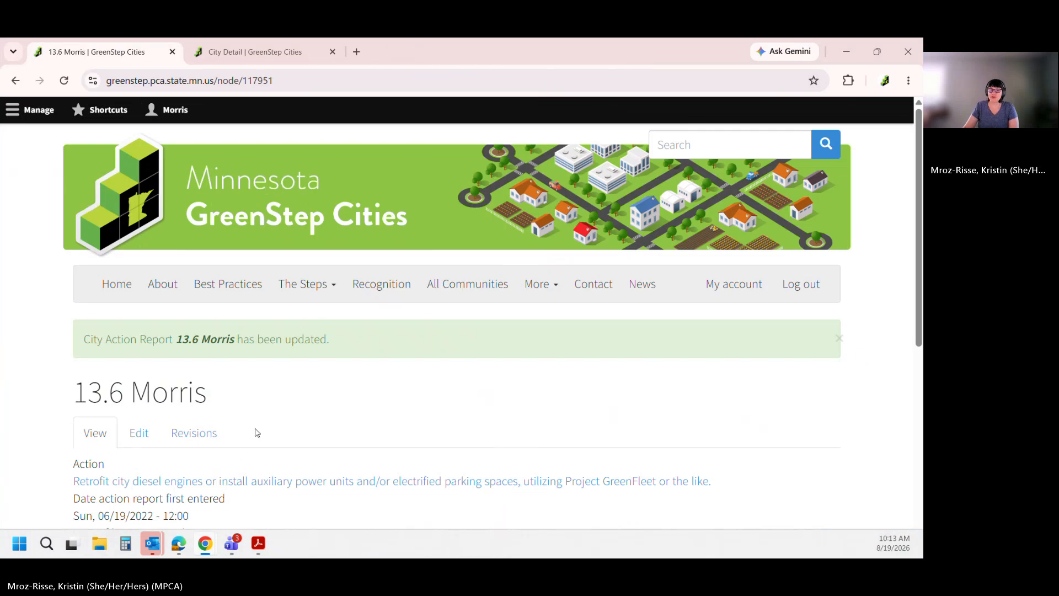
left_click(260, 51)
left_click(64, 81)
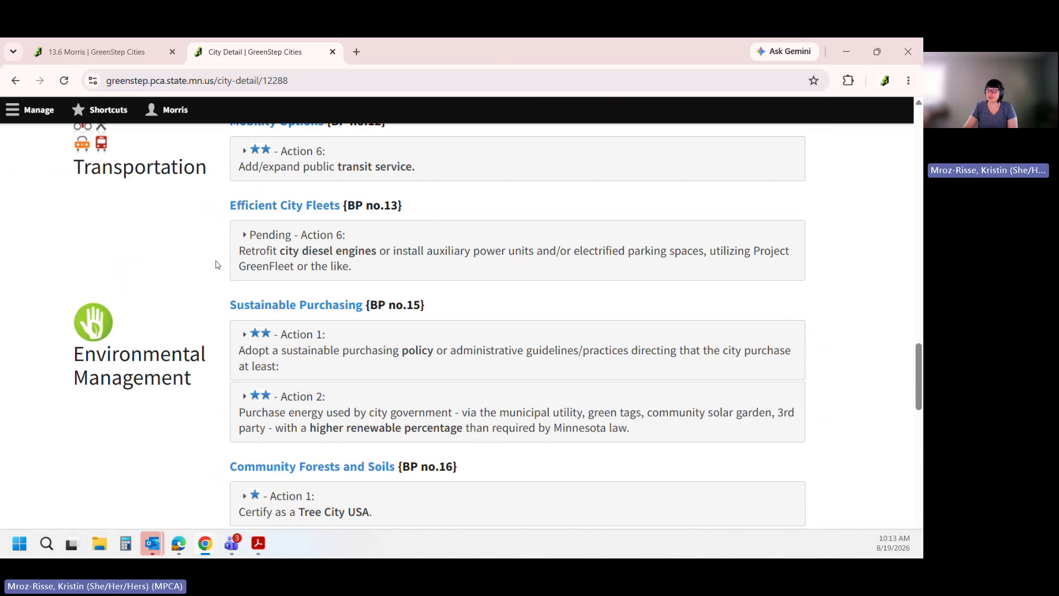
left_click(342, 246)
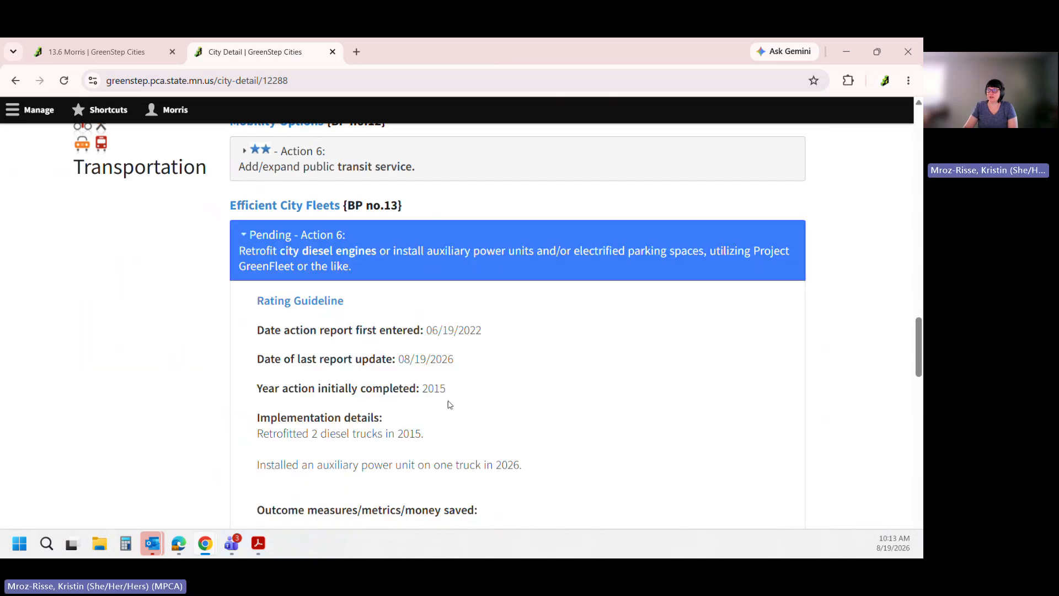
scroll(478, 460, "down", 3)
scroll(295, 331, "up", 4)
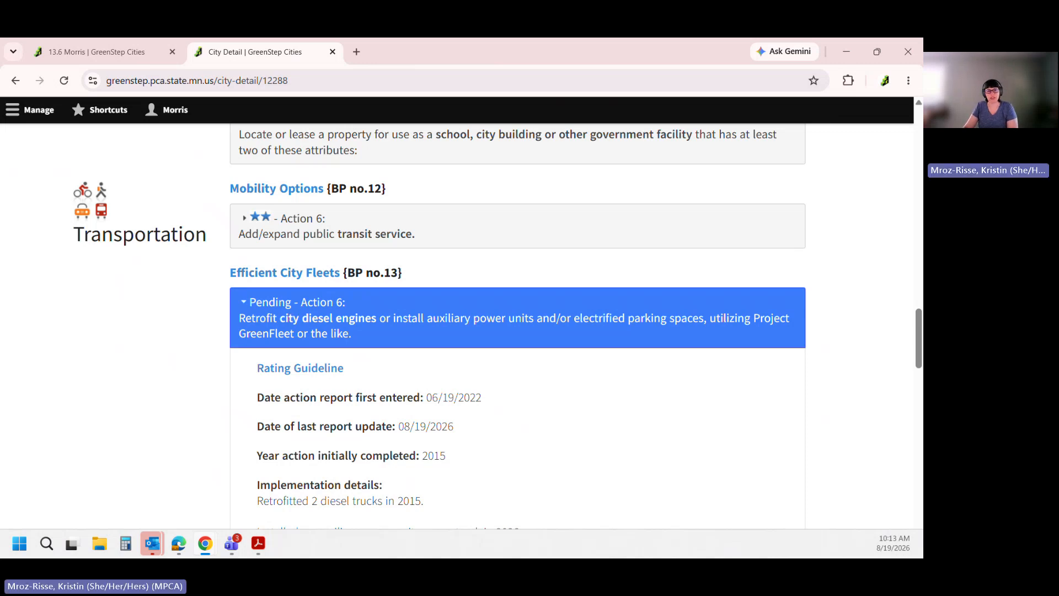
left_click(301, 313)
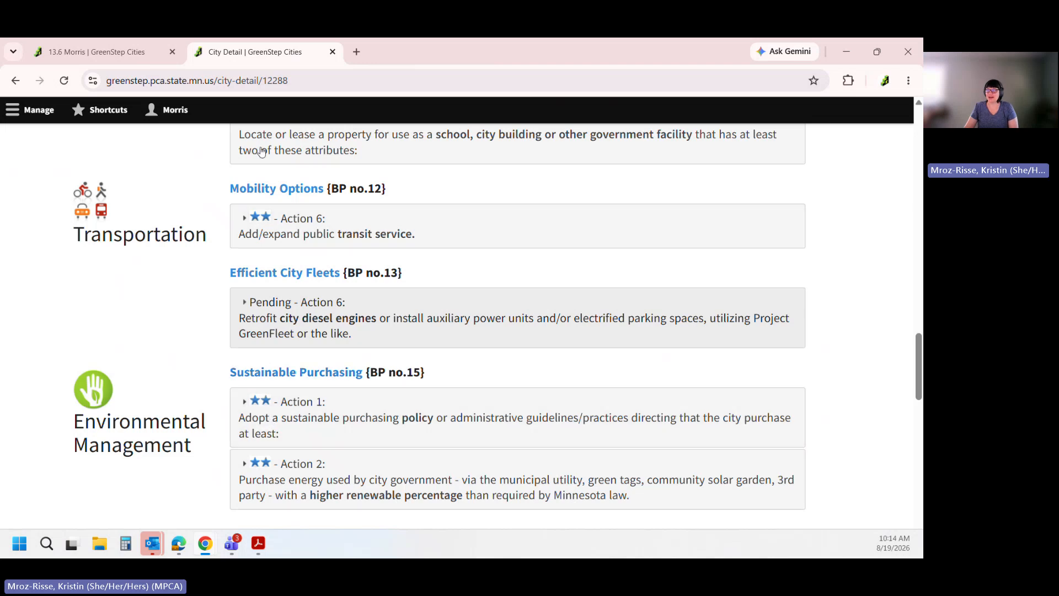
left_click(95, 52)
In the 13.6 Morris edit form, search 'parking' and switch the Action to the LED/solar-powered lighting practice
scroll(146, 298, "down", 3)
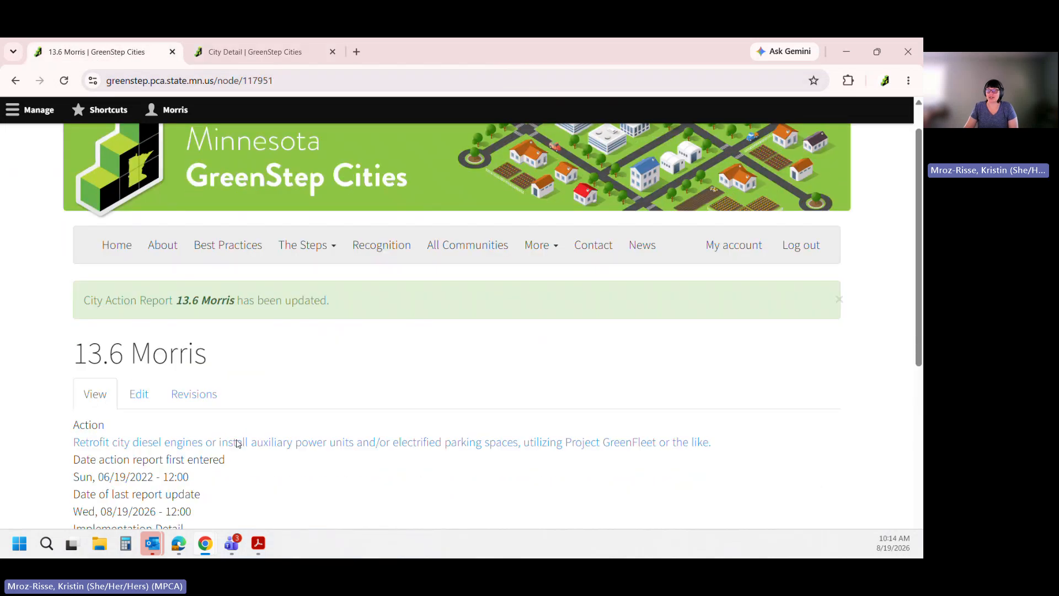
left_click(148, 301)
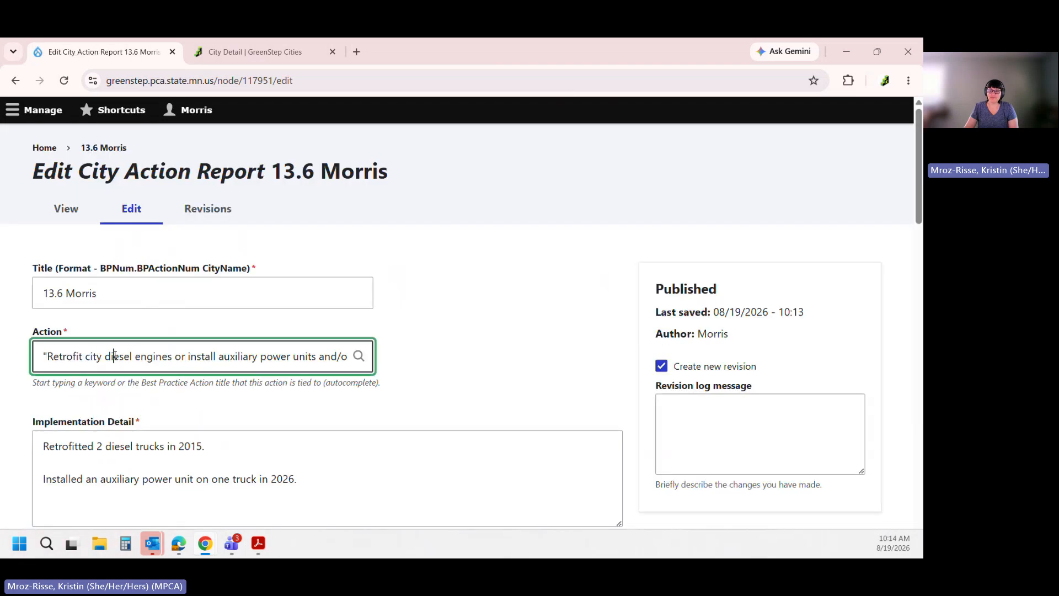
triple_click(115, 356)
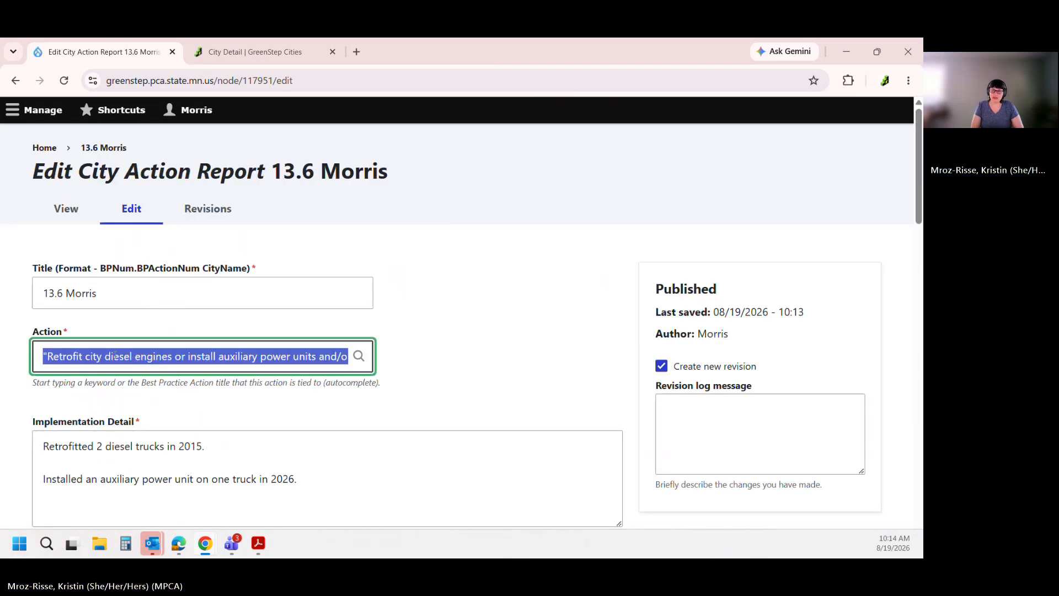
type("pakring")
key("BackSpace")
key("BackSpace")
key("BackSpace")
key("BackSpace")
key("BackSpace")
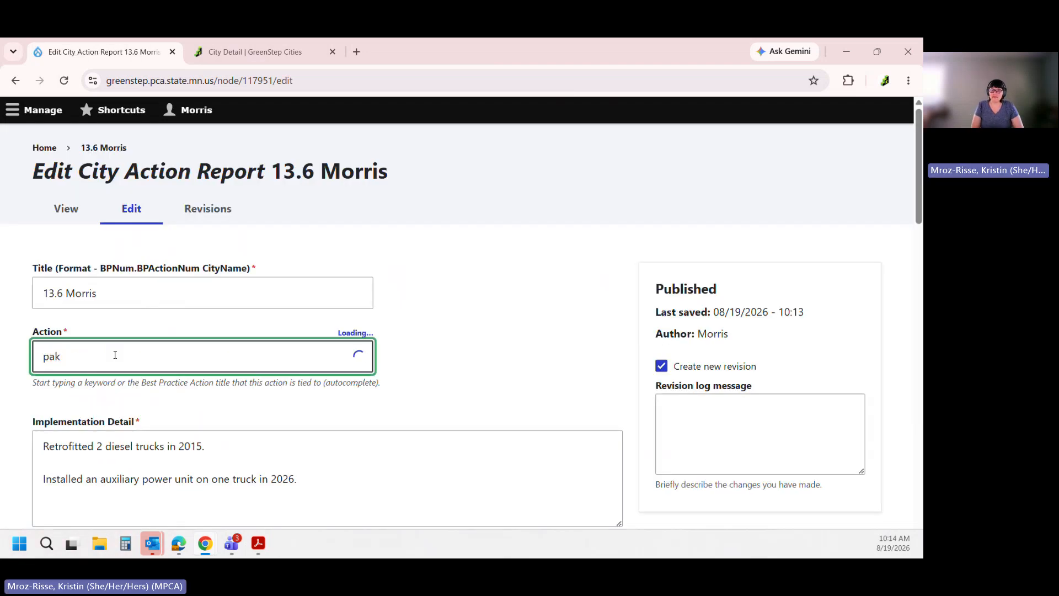
type("rking")
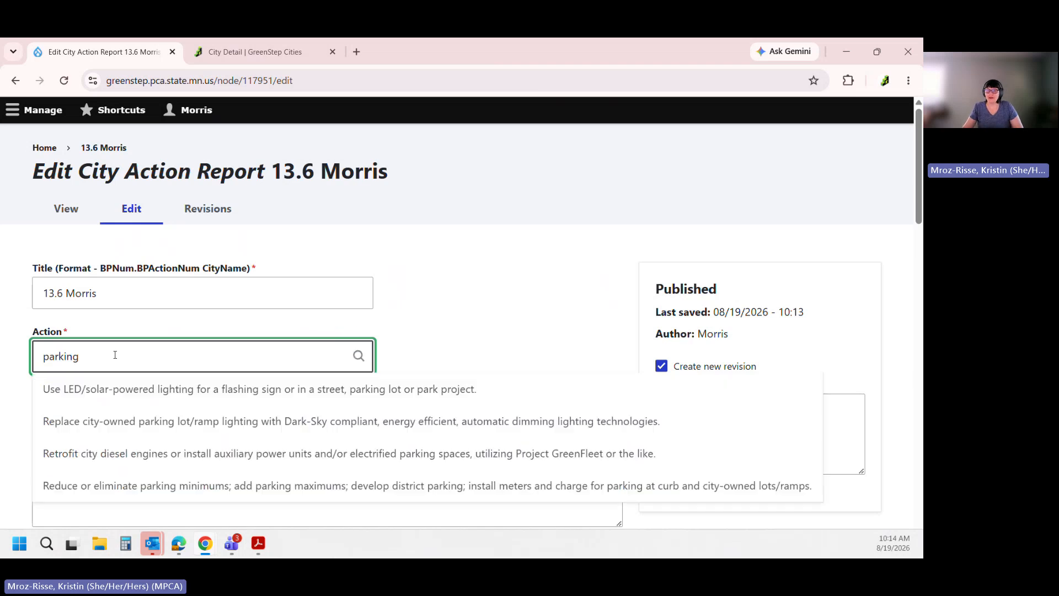
left_click(95, 392)
Check the 13.6 title, leave it unchanged, and return to the Action field
left_click_drag(63, 293, 38, 293)
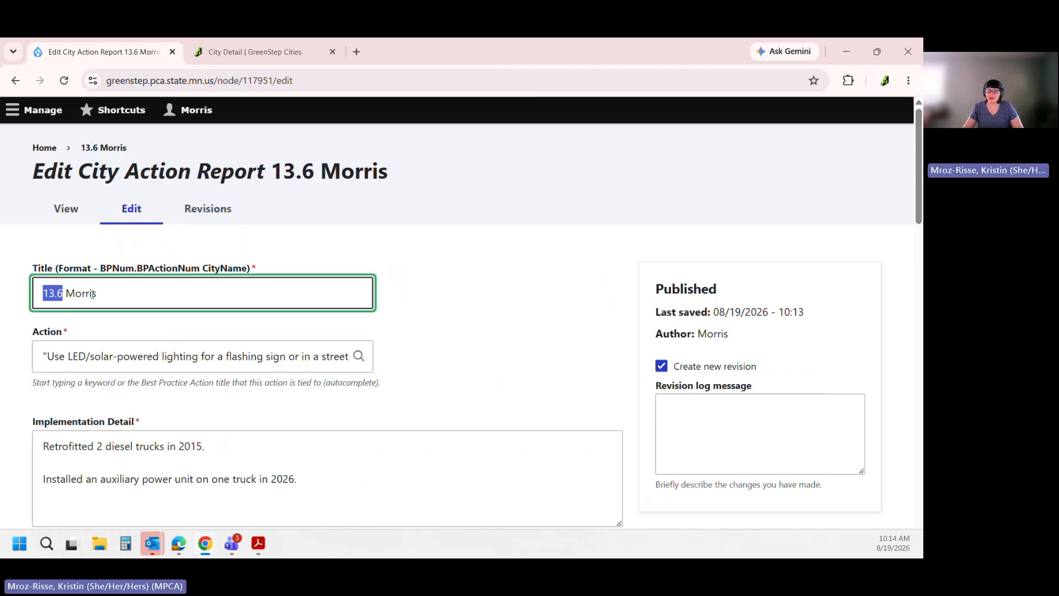
left_click(111, 290)
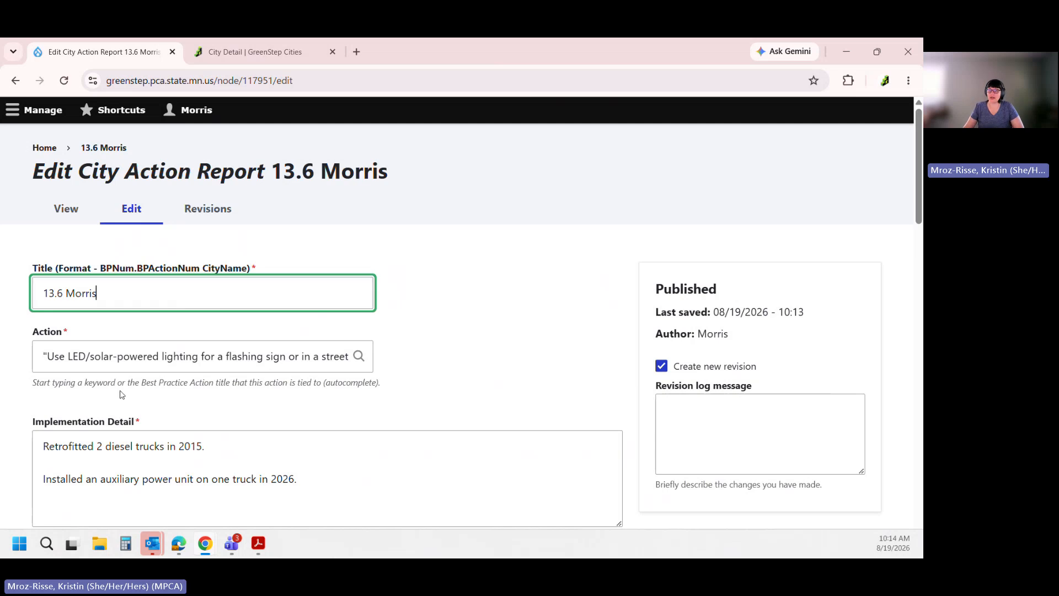
left_click(165, 356)
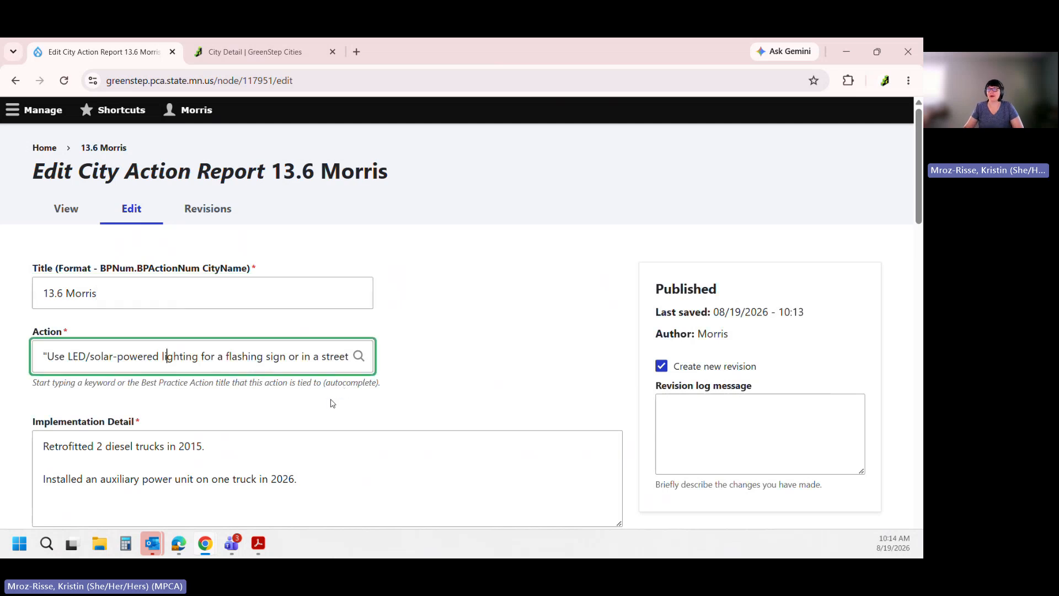